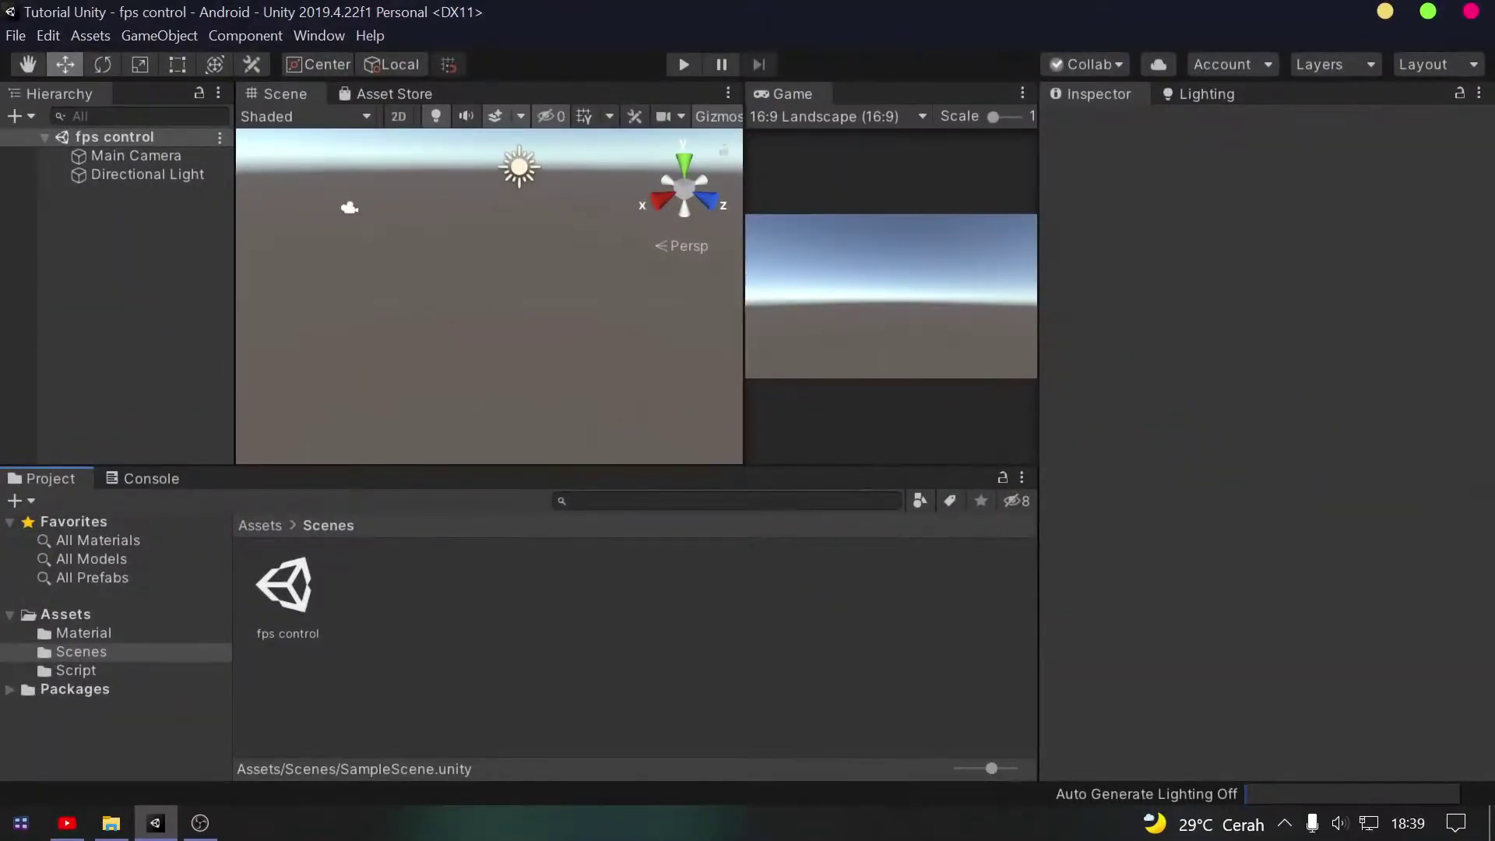
# Place the New Terrain asset into the scene next to the camera and light, zooming out to see it
pyautogui.click(75, 670)
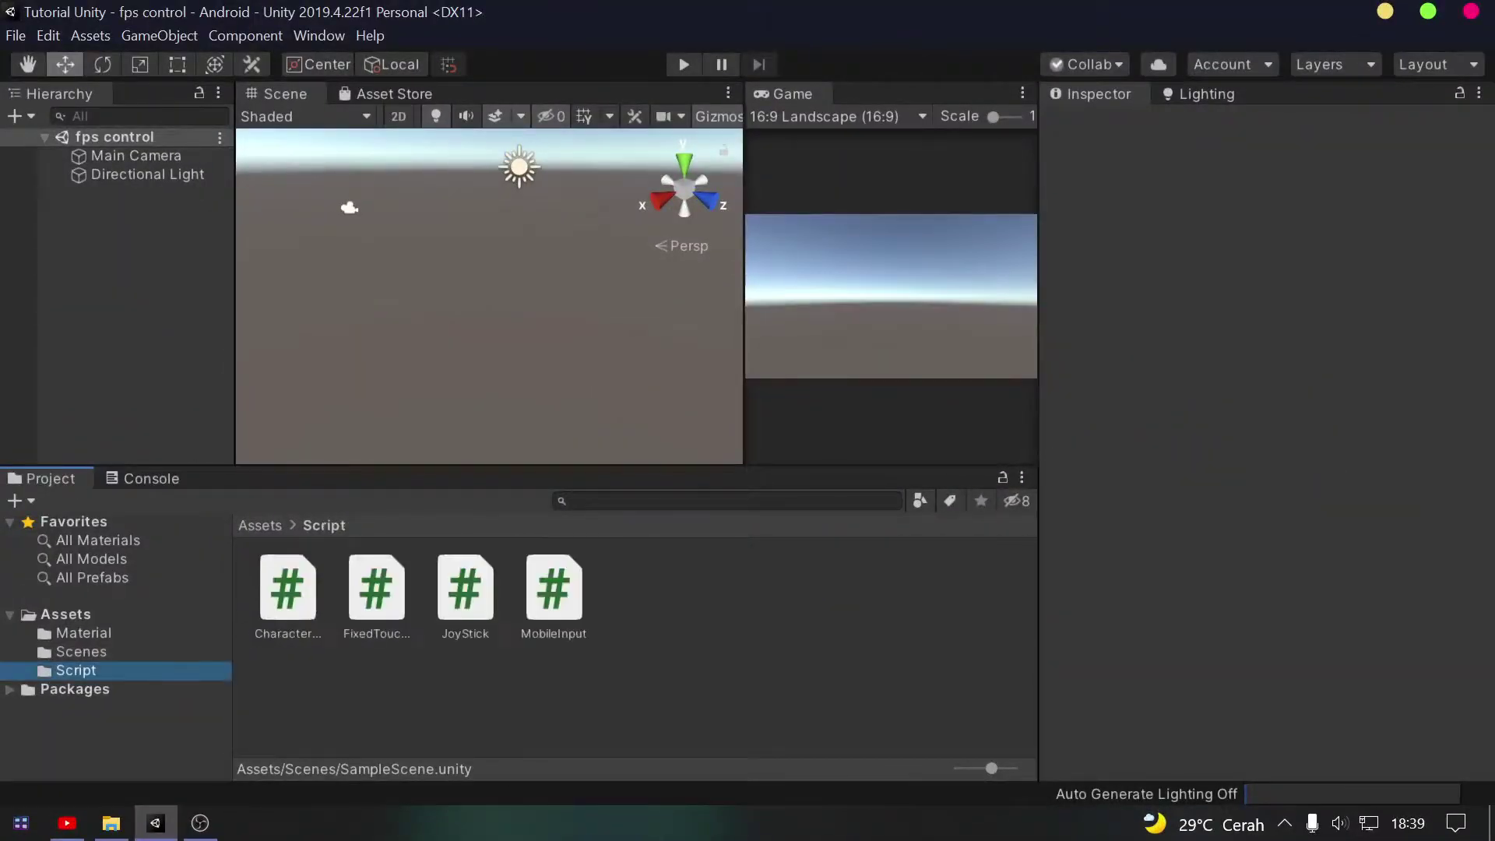
pyautogui.click(66, 614)
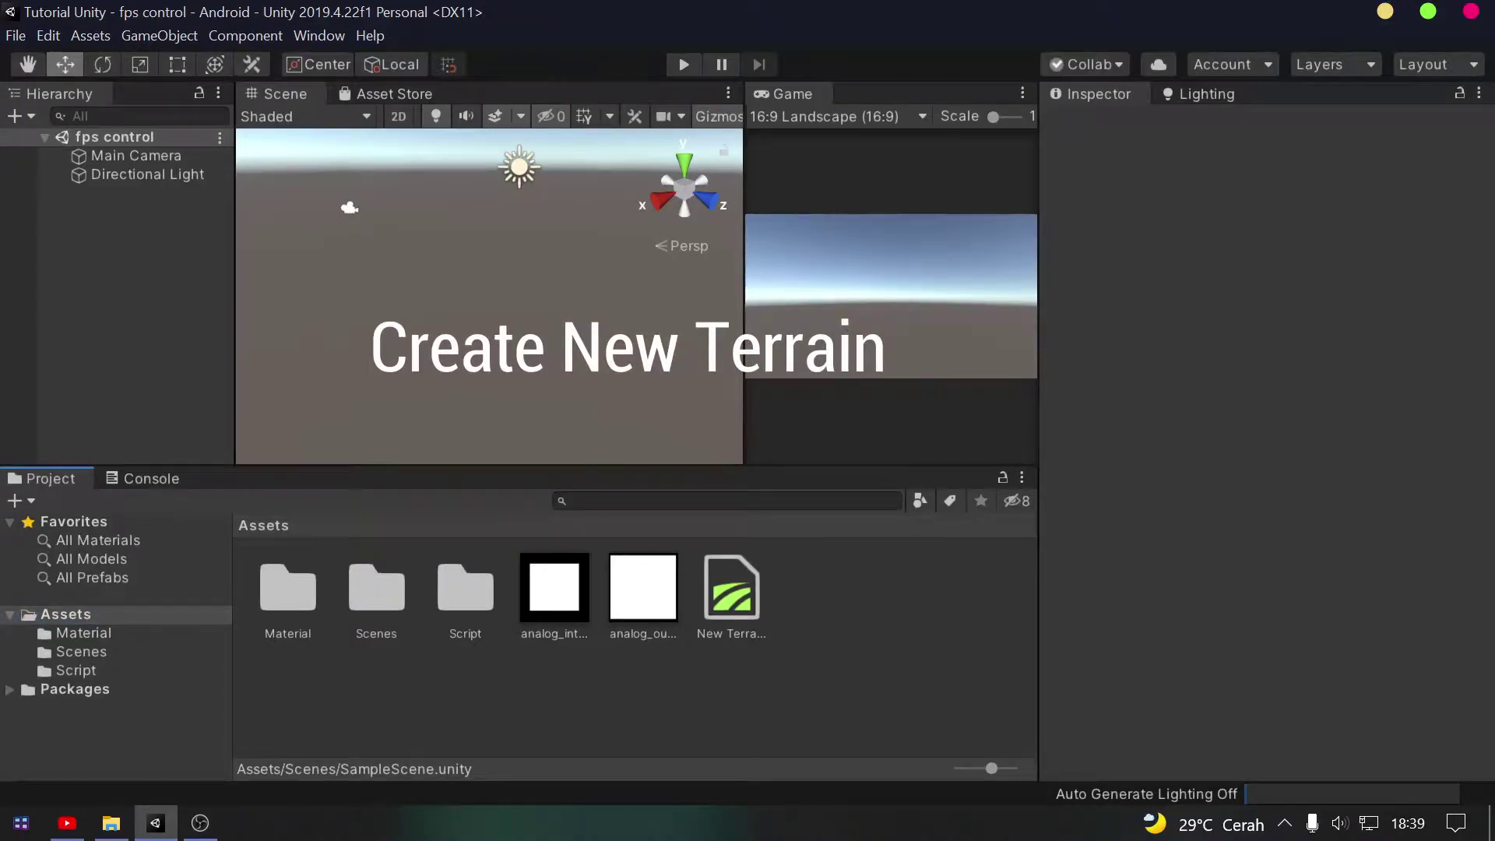
pyautogui.moveTo(731, 592); pyautogui.dragTo(489, 350)
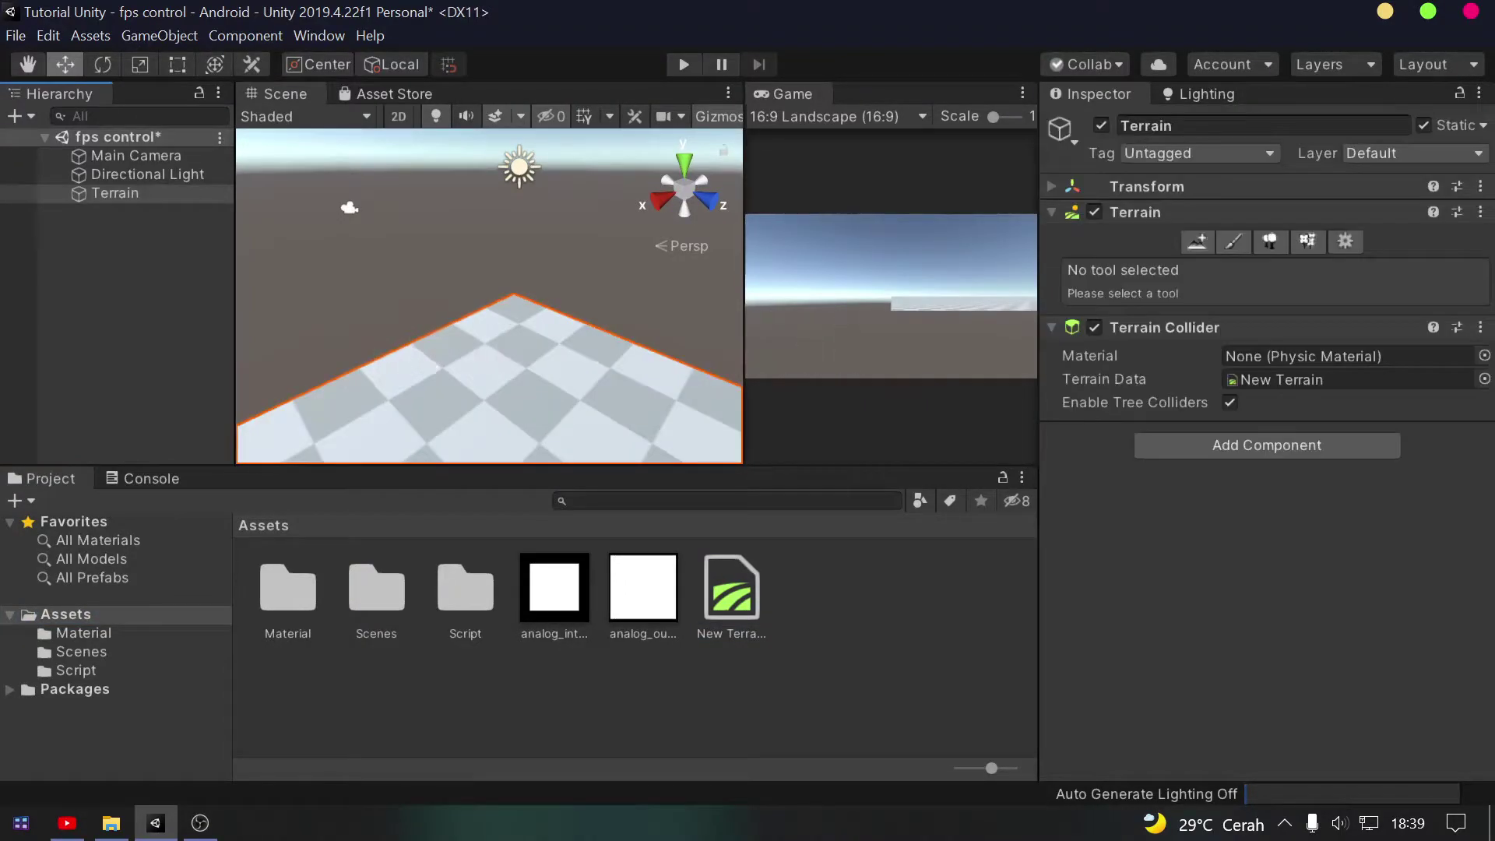
pyautogui.scroll(-3, 489, 296)
pyautogui.scroll(-3, 489, 296)
pyautogui.scroll(-2, 489, 296)
pyautogui.scroll(-2, 489, 296)
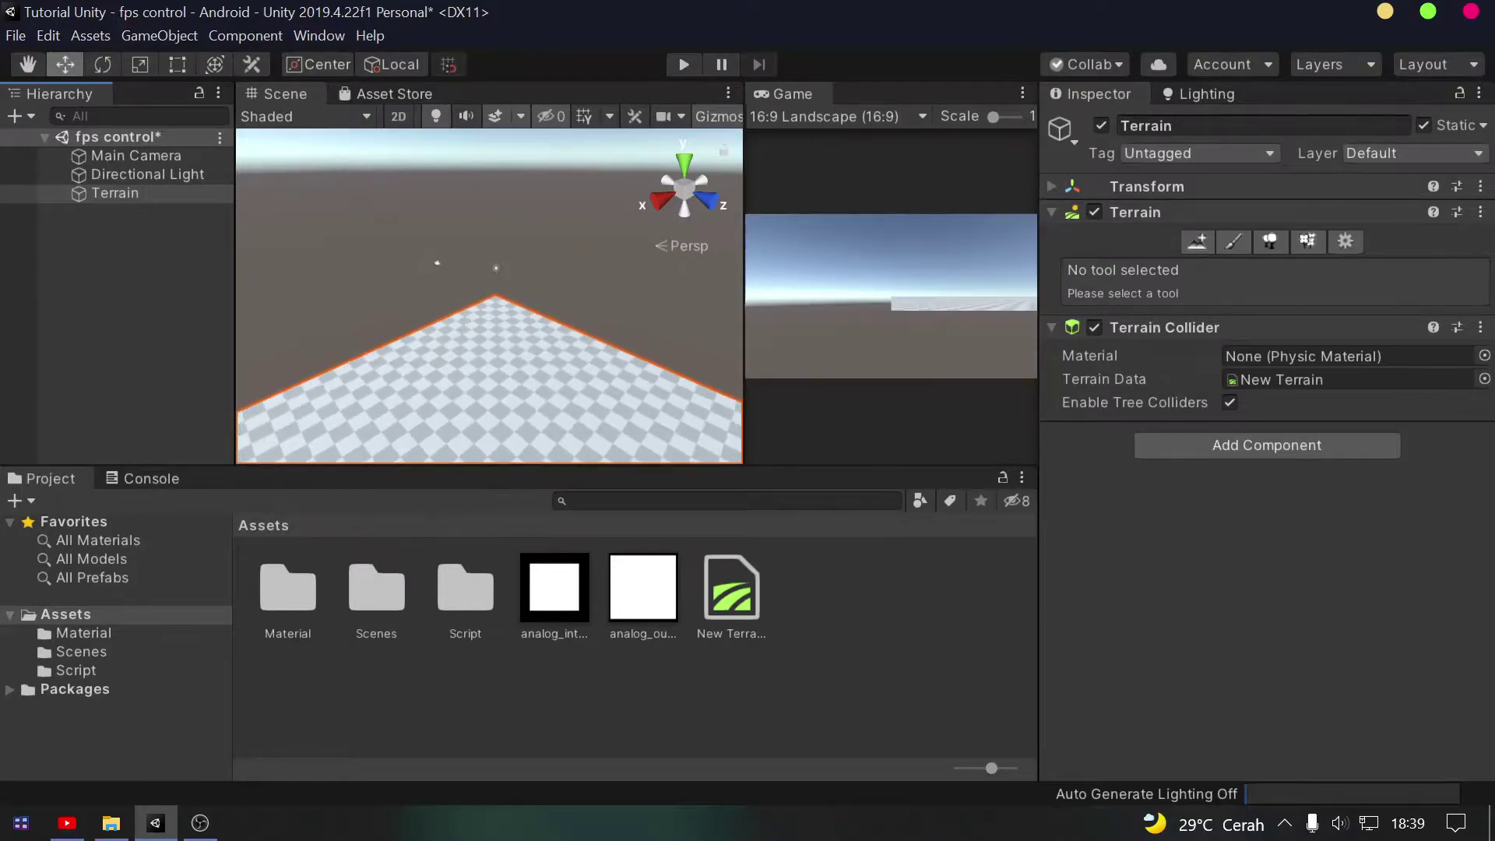
pyautogui.click(623, 701)
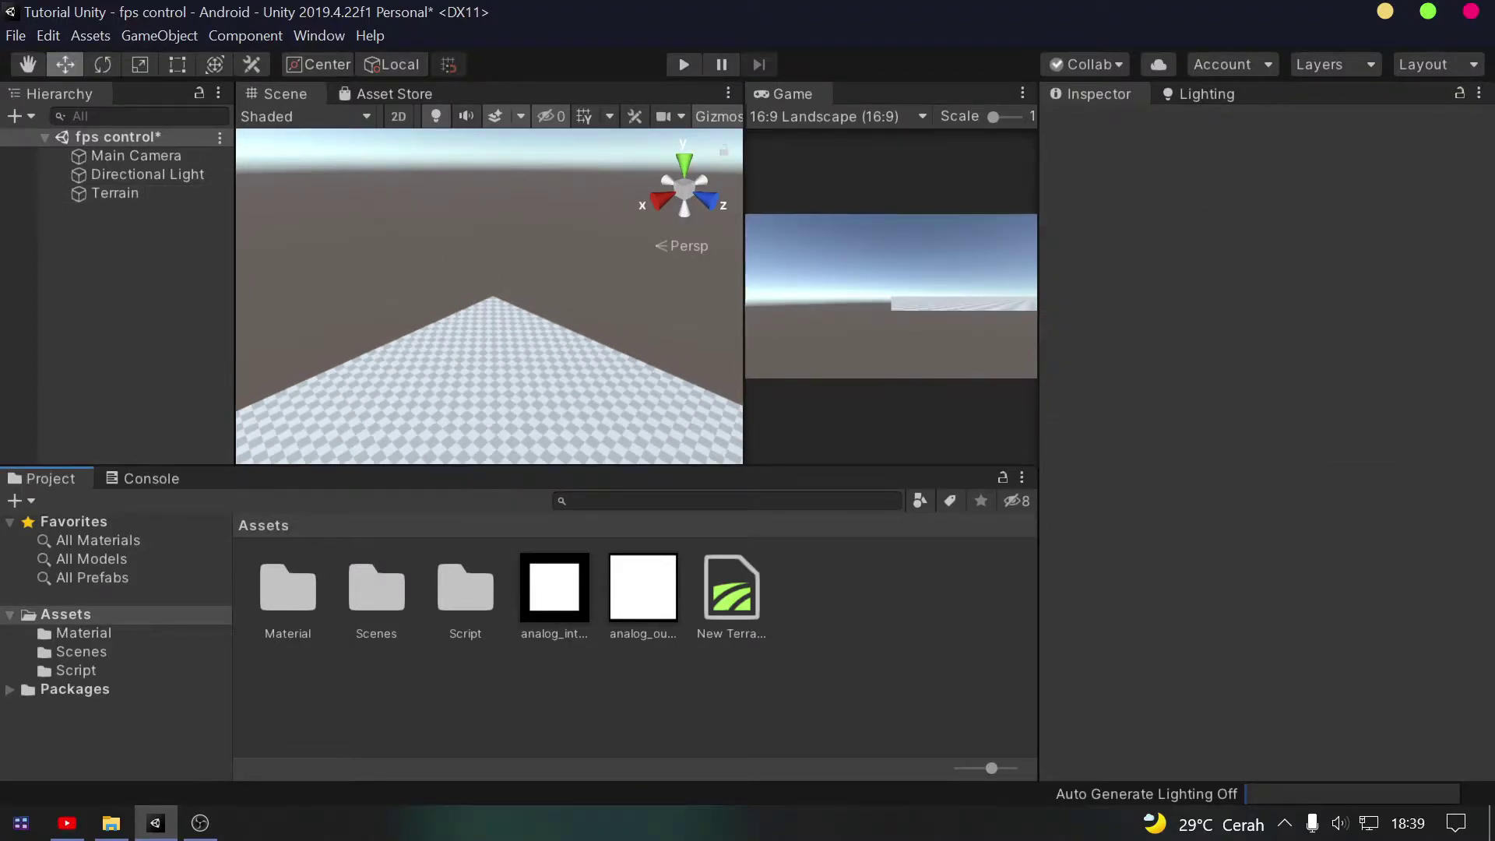
pyautogui.doubleClick(465, 592)
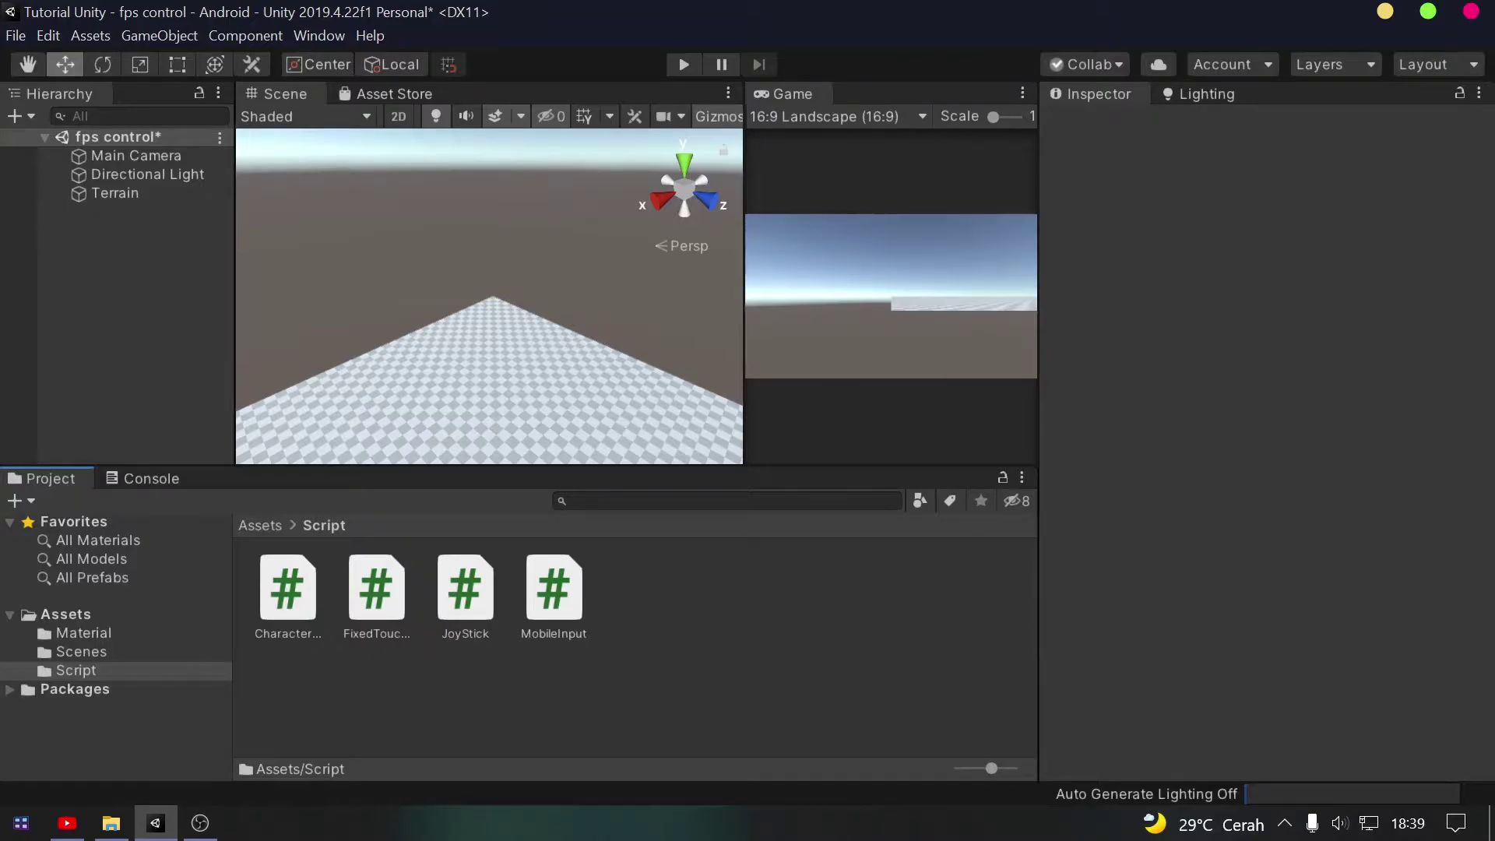
# Create an empty GameObject in the Hierarchy and name it Player
pyautogui.click(65, 614)
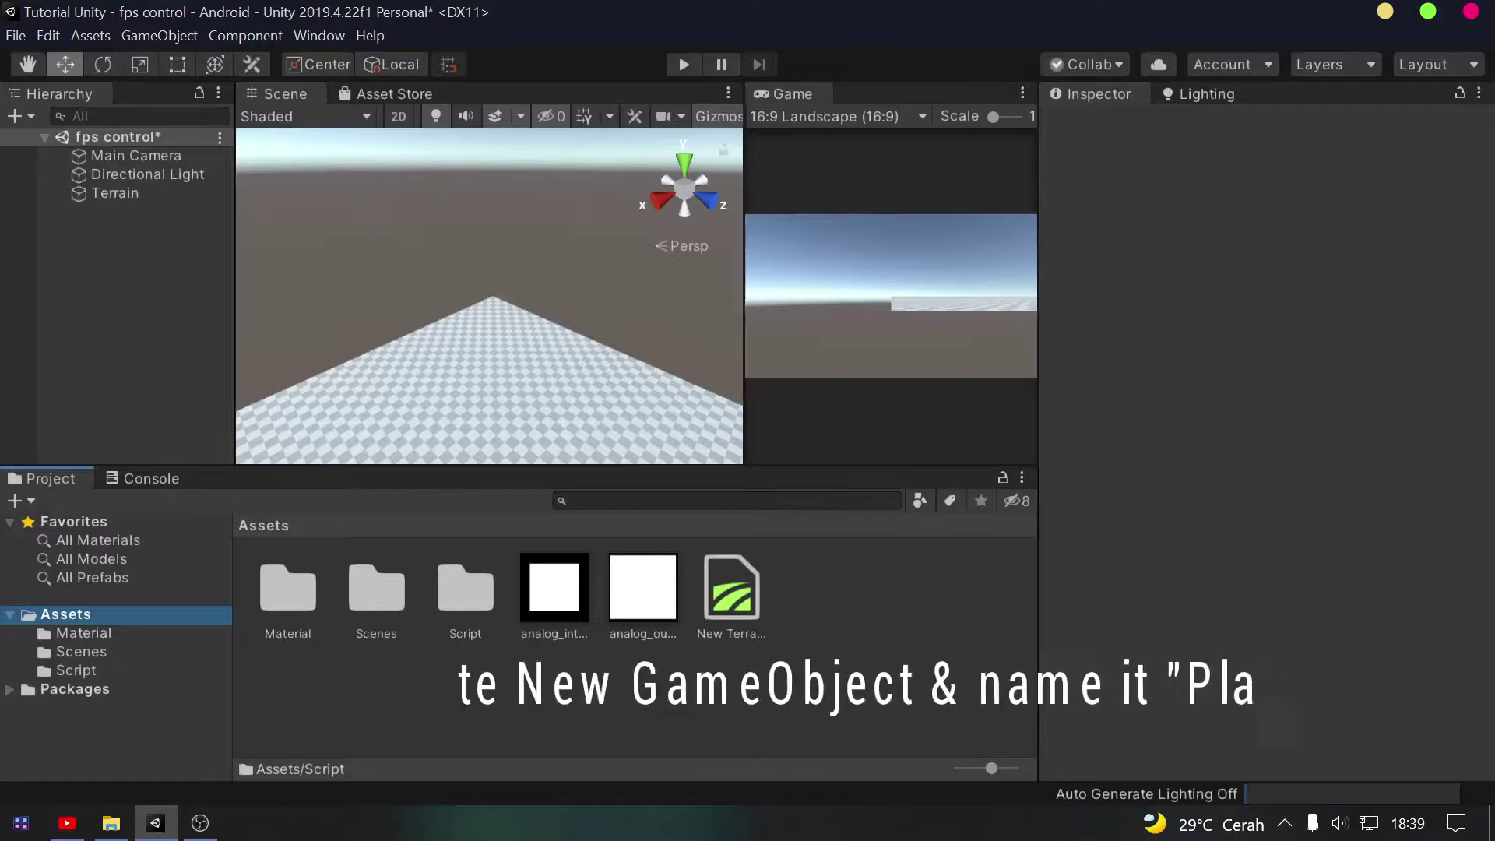
pyautogui.rightClick(132, 274)
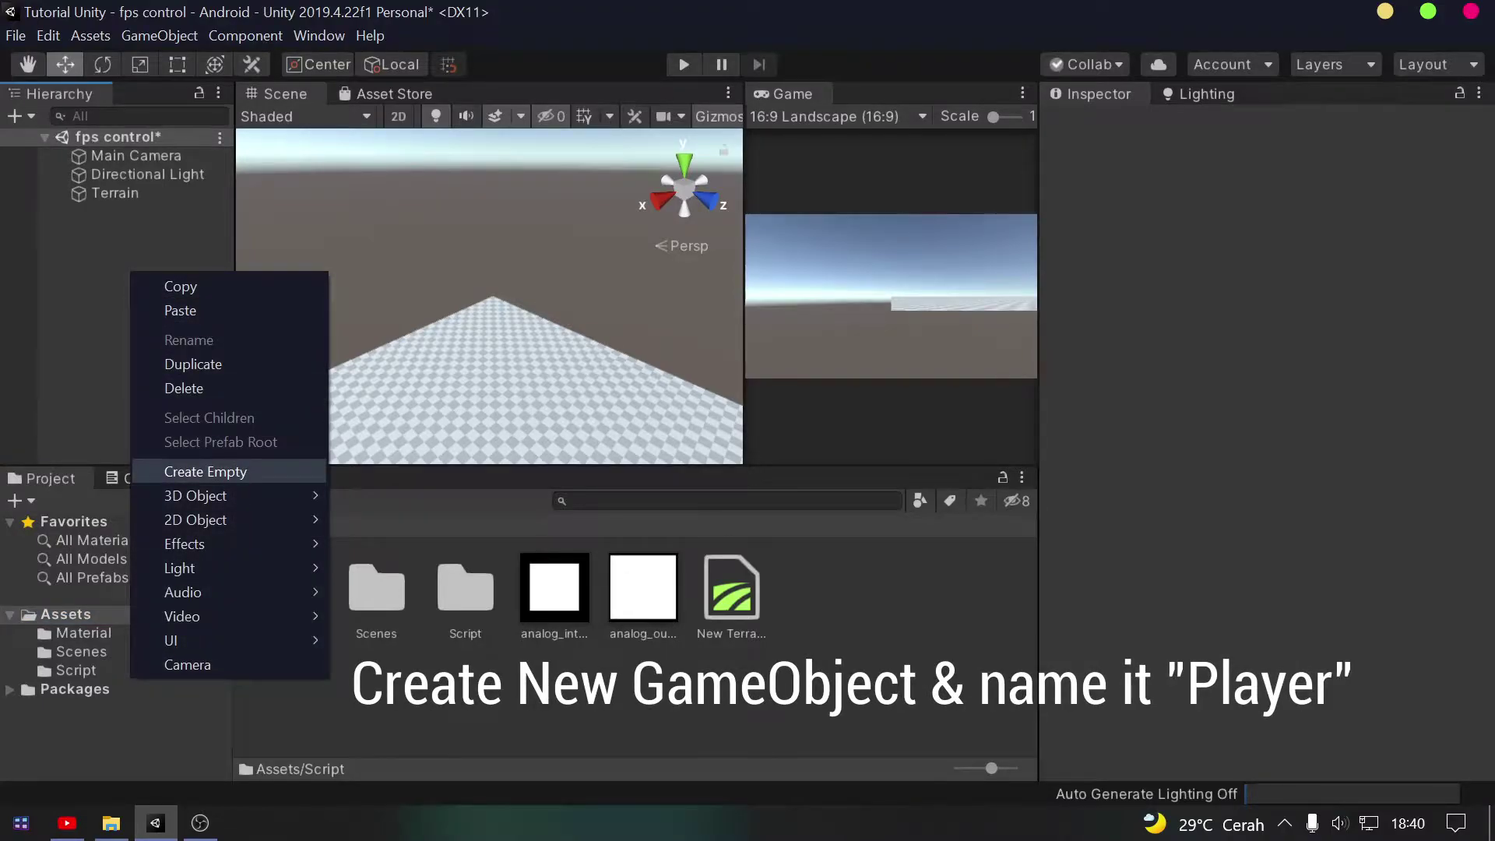
pyautogui.click(205, 471)
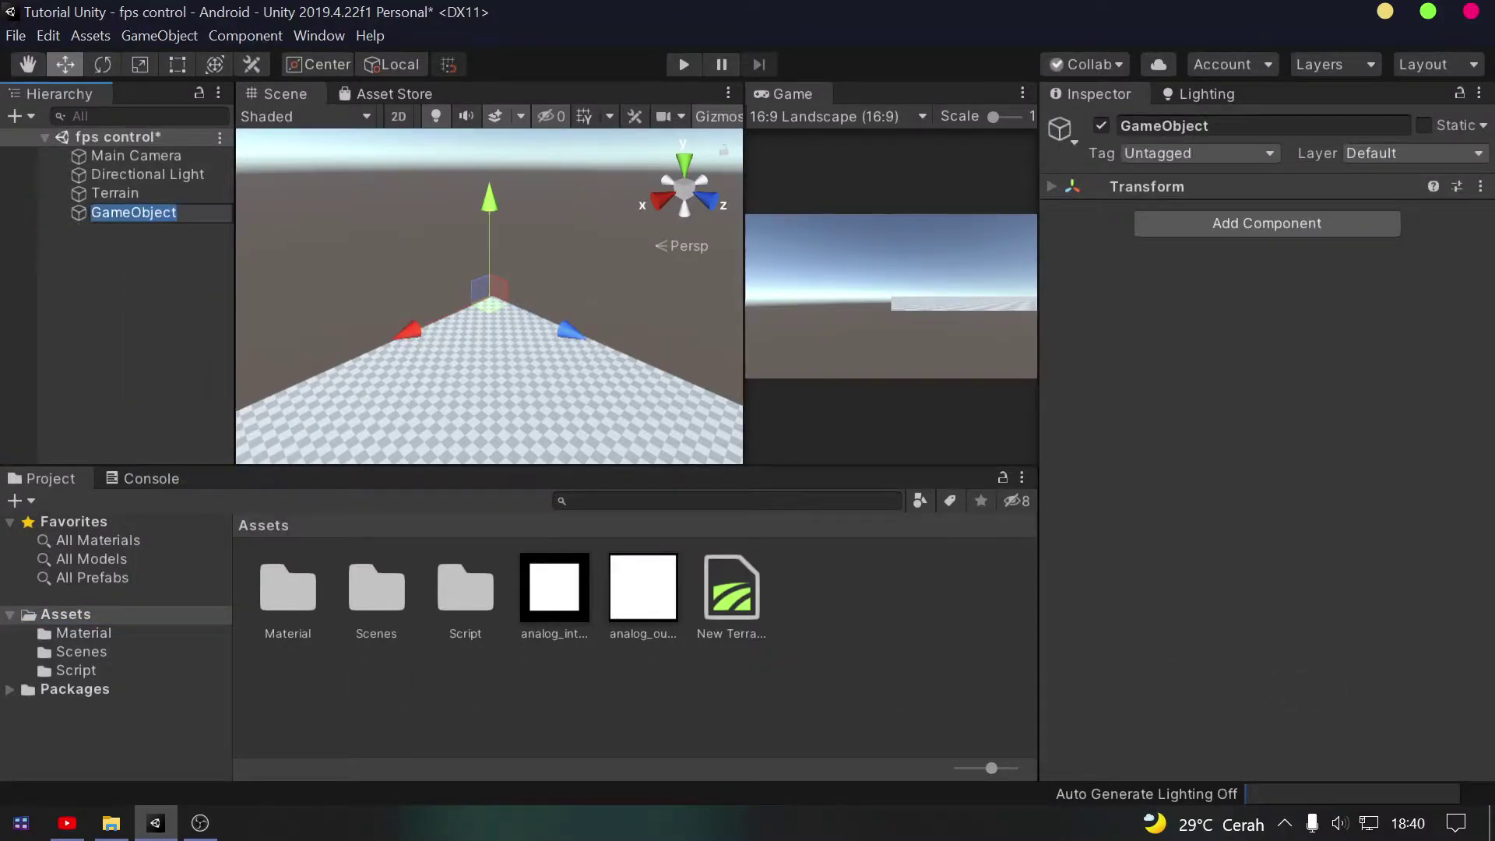
pyautogui.write('PLa')
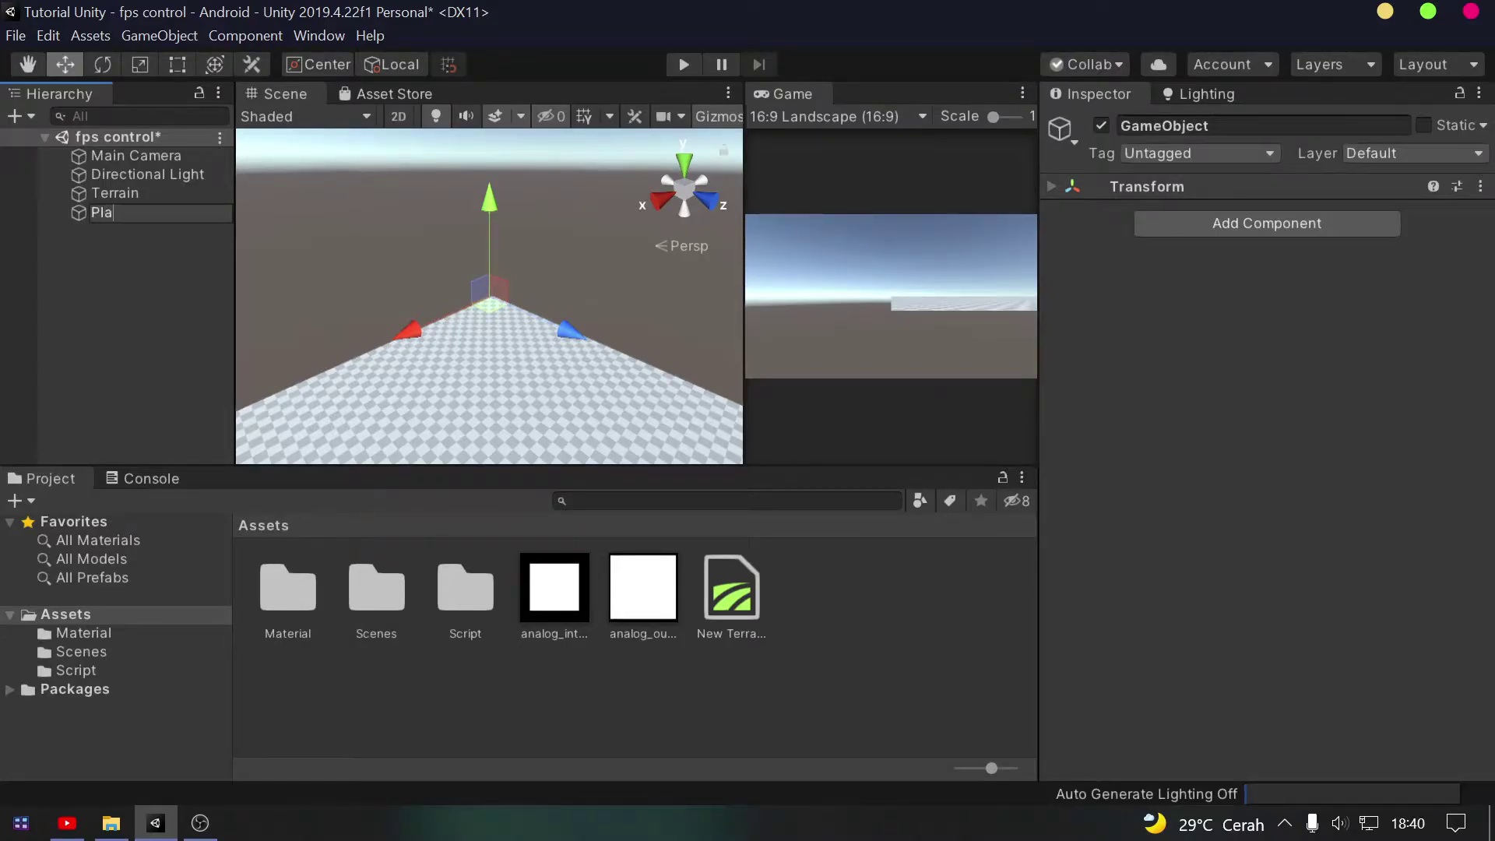
pyautogui.press('Return')
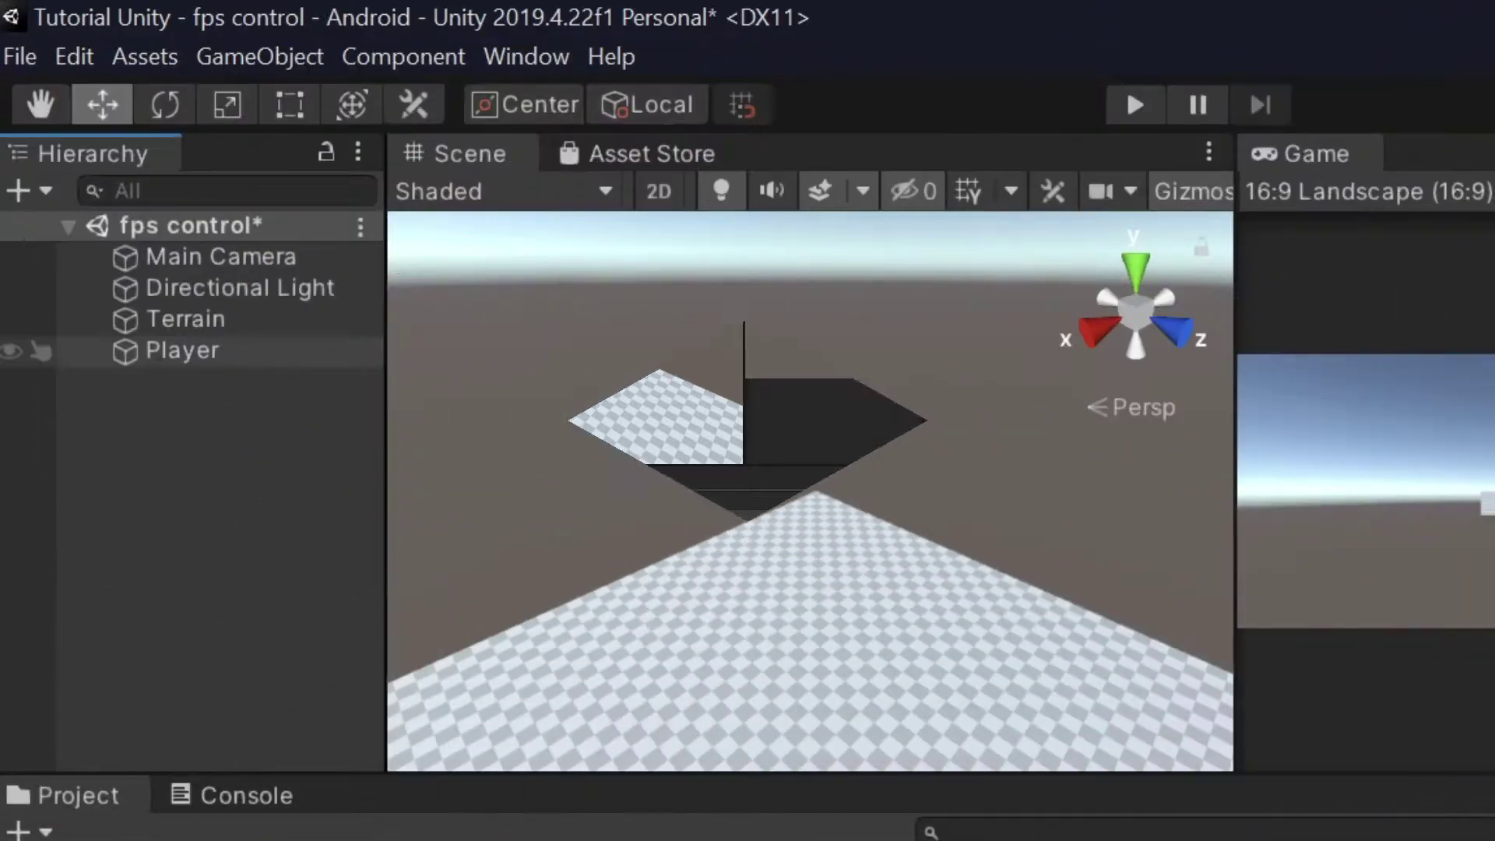
# Add a Capsule under Player, disable its Capsule Collider, and frame it in the Scene view
pyautogui.rightClick(204, 357)
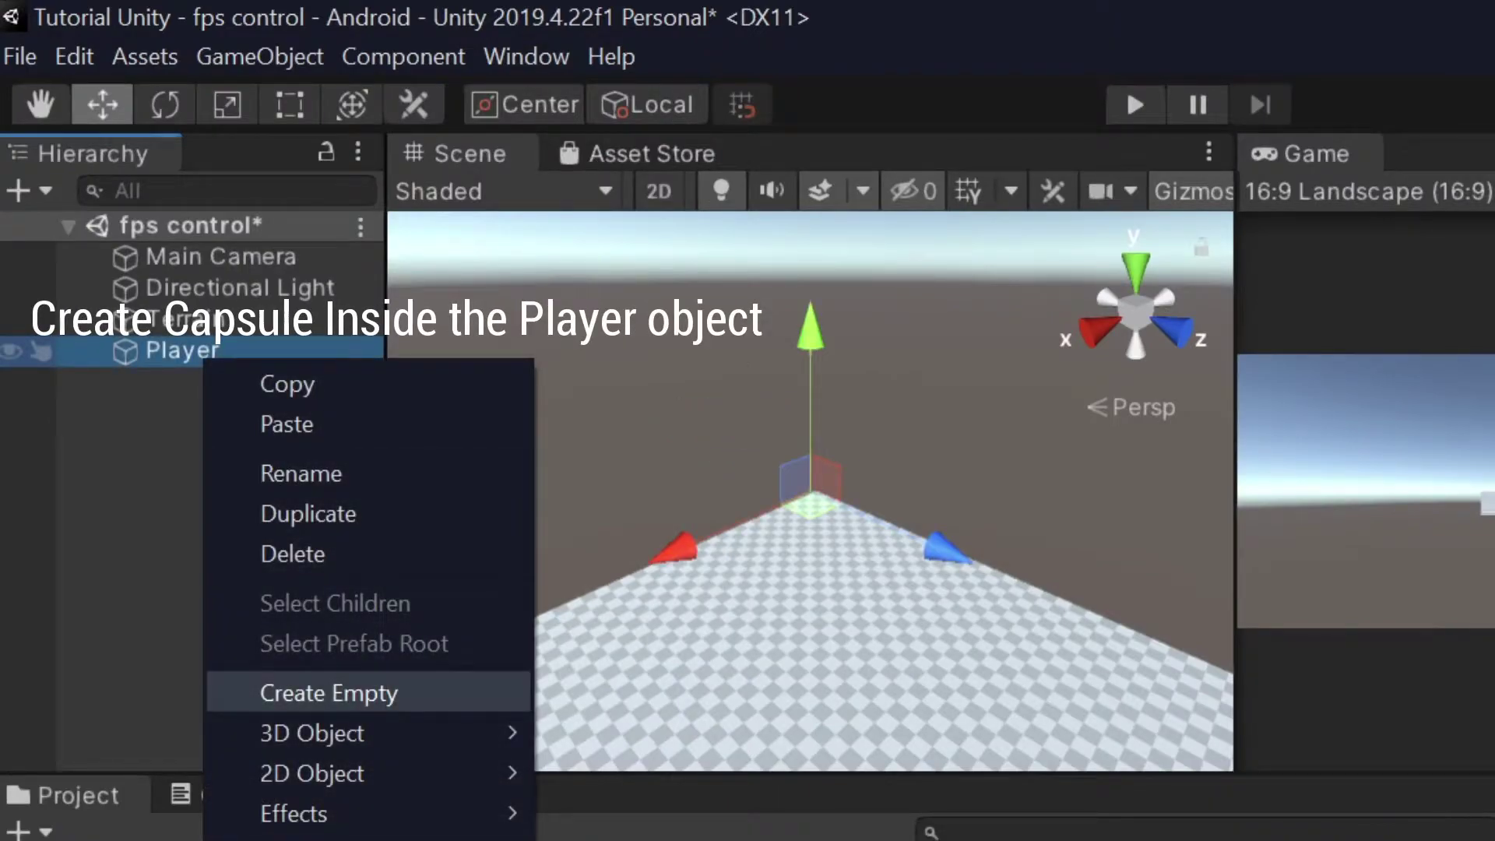
pyautogui.moveTo(365, 733)
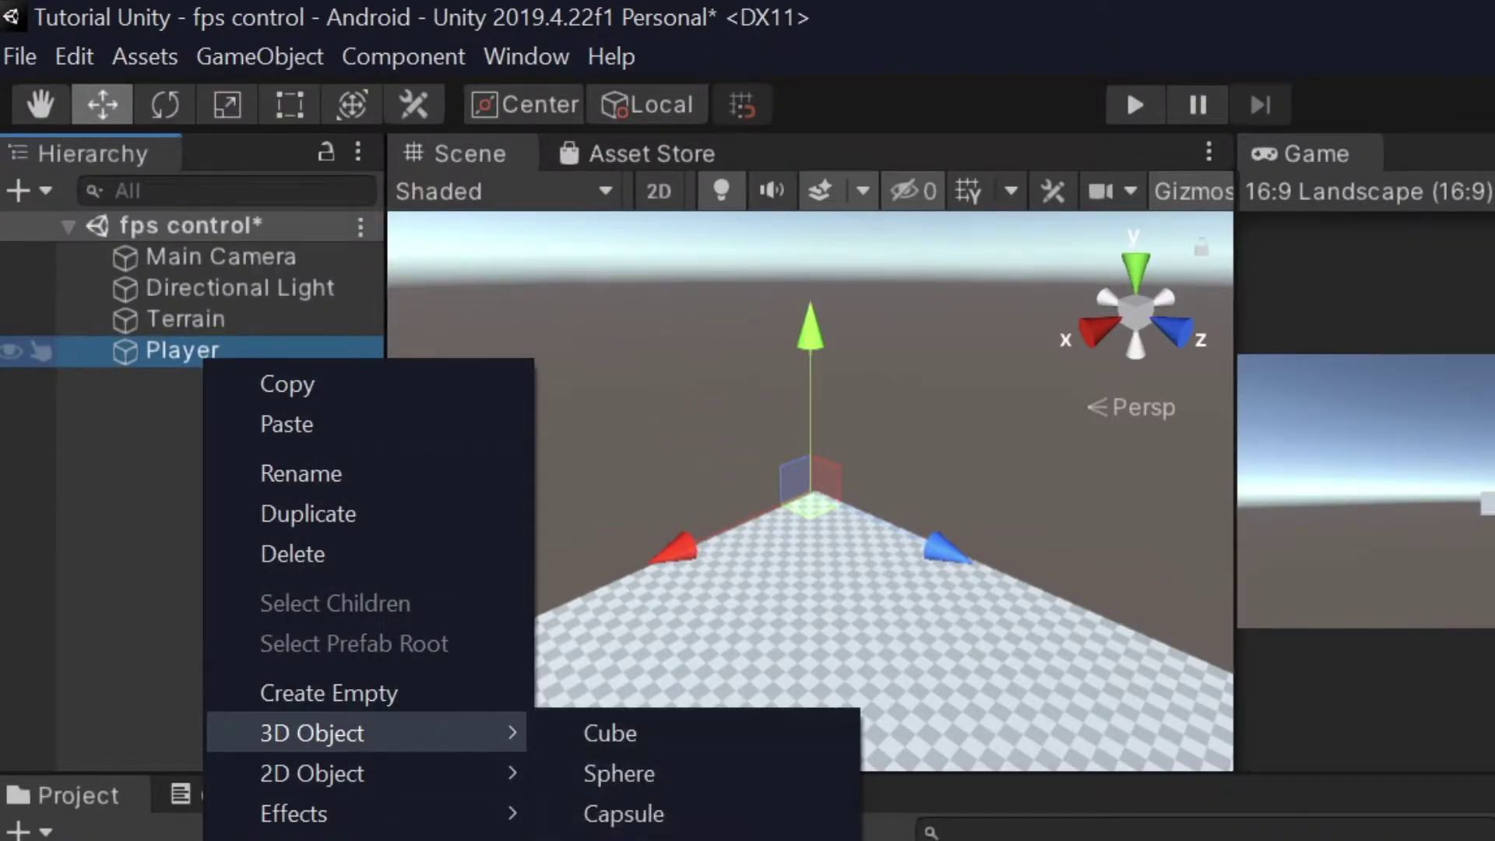
pyautogui.click(622, 813)
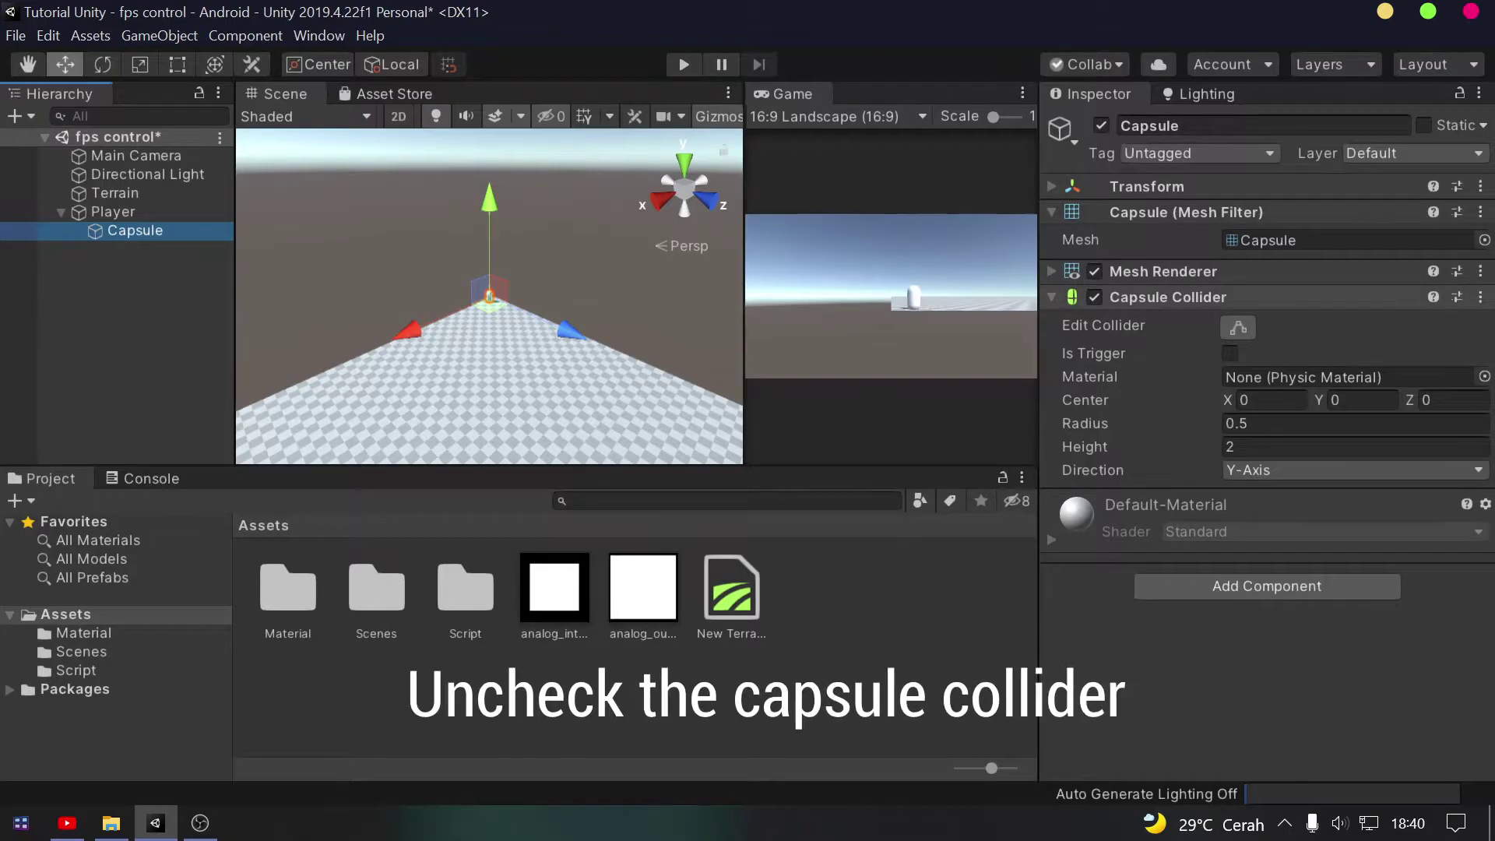
pyautogui.click(1094, 297)
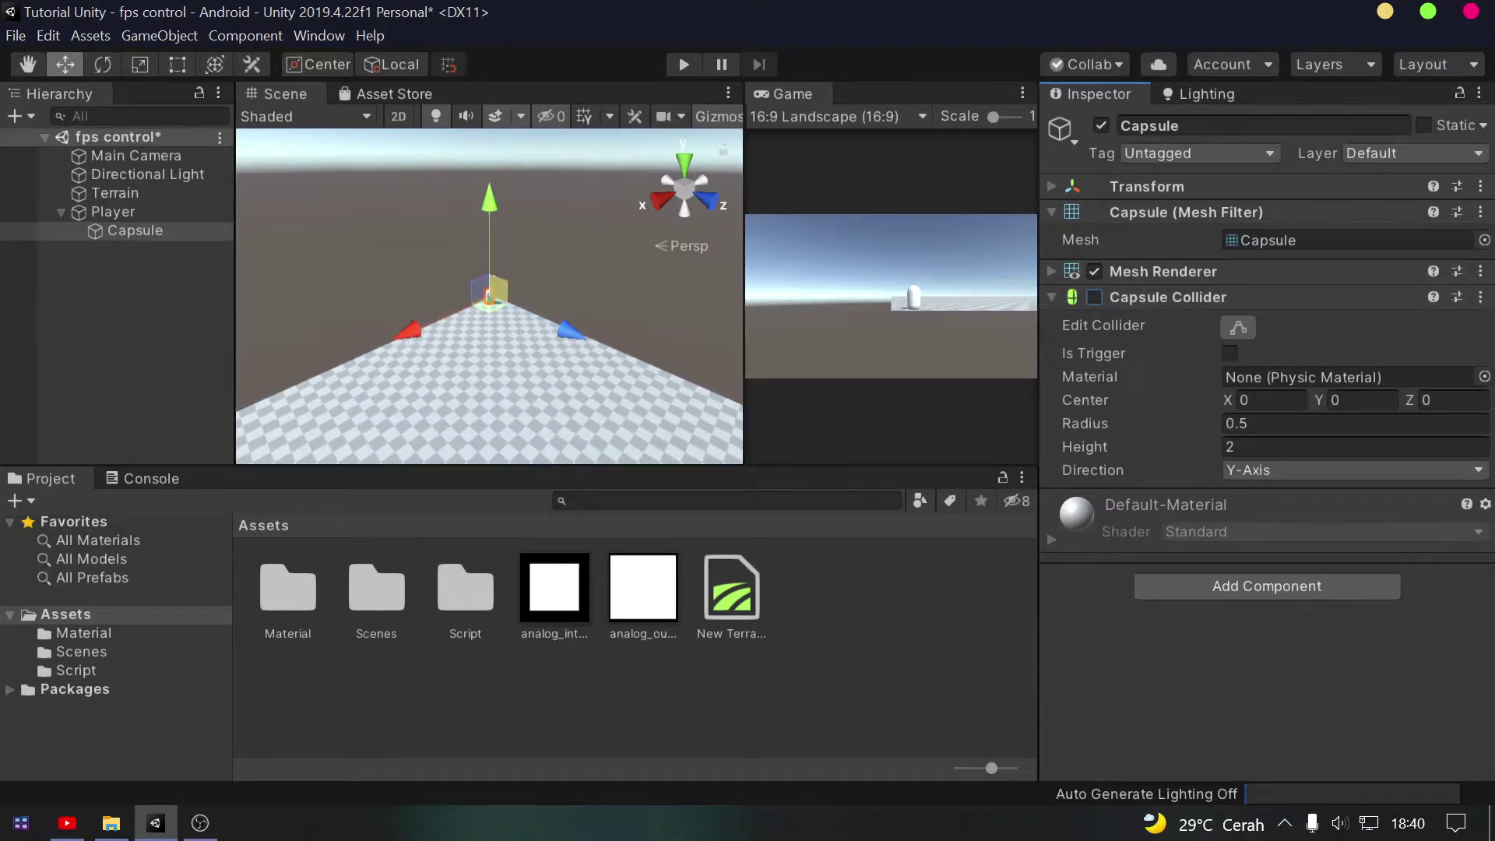
pyautogui.press('f')
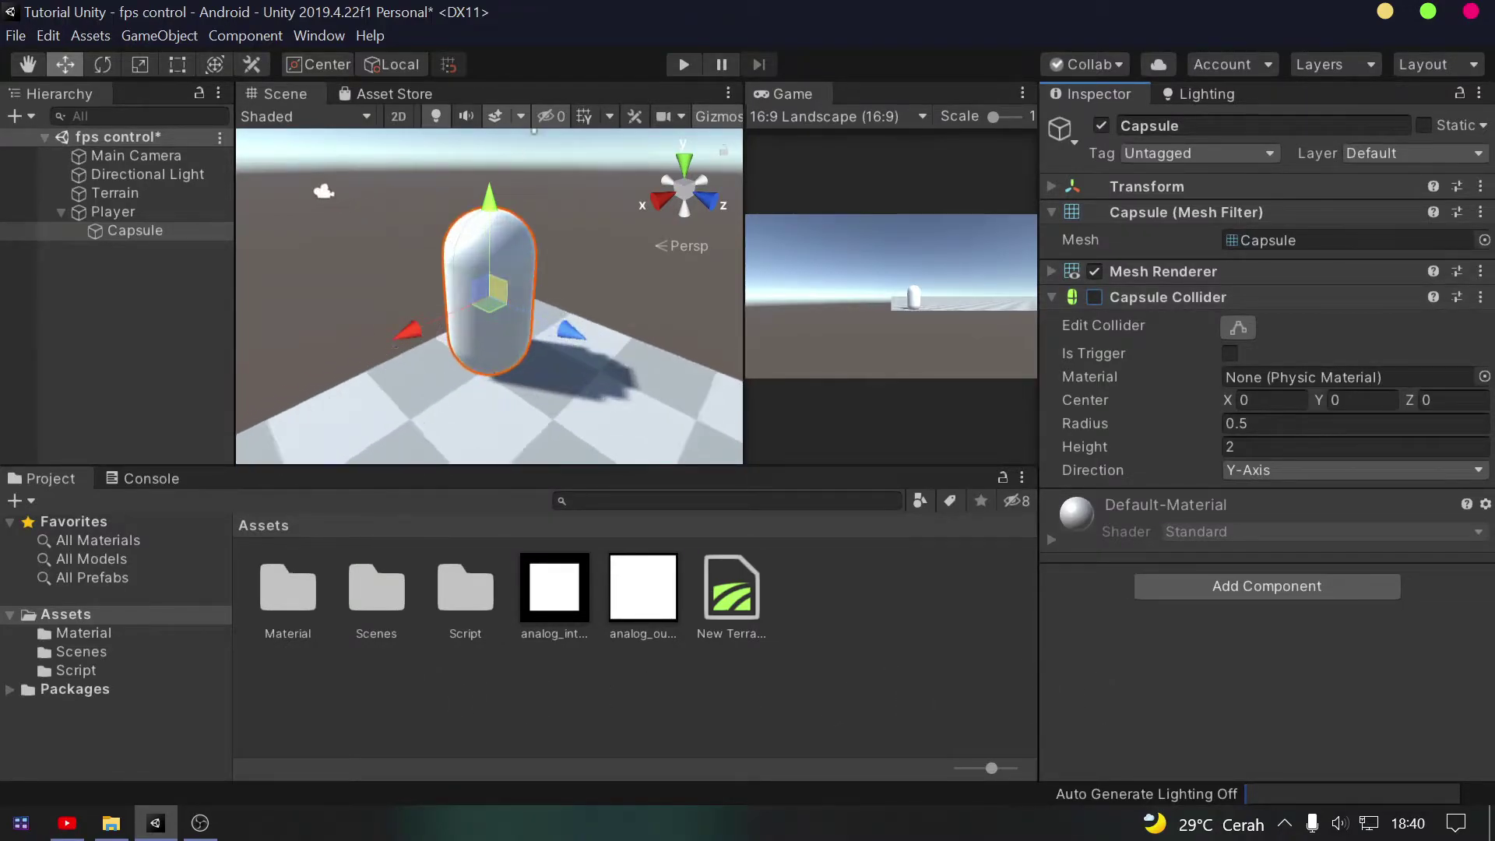
pyautogui.click(113, 211)
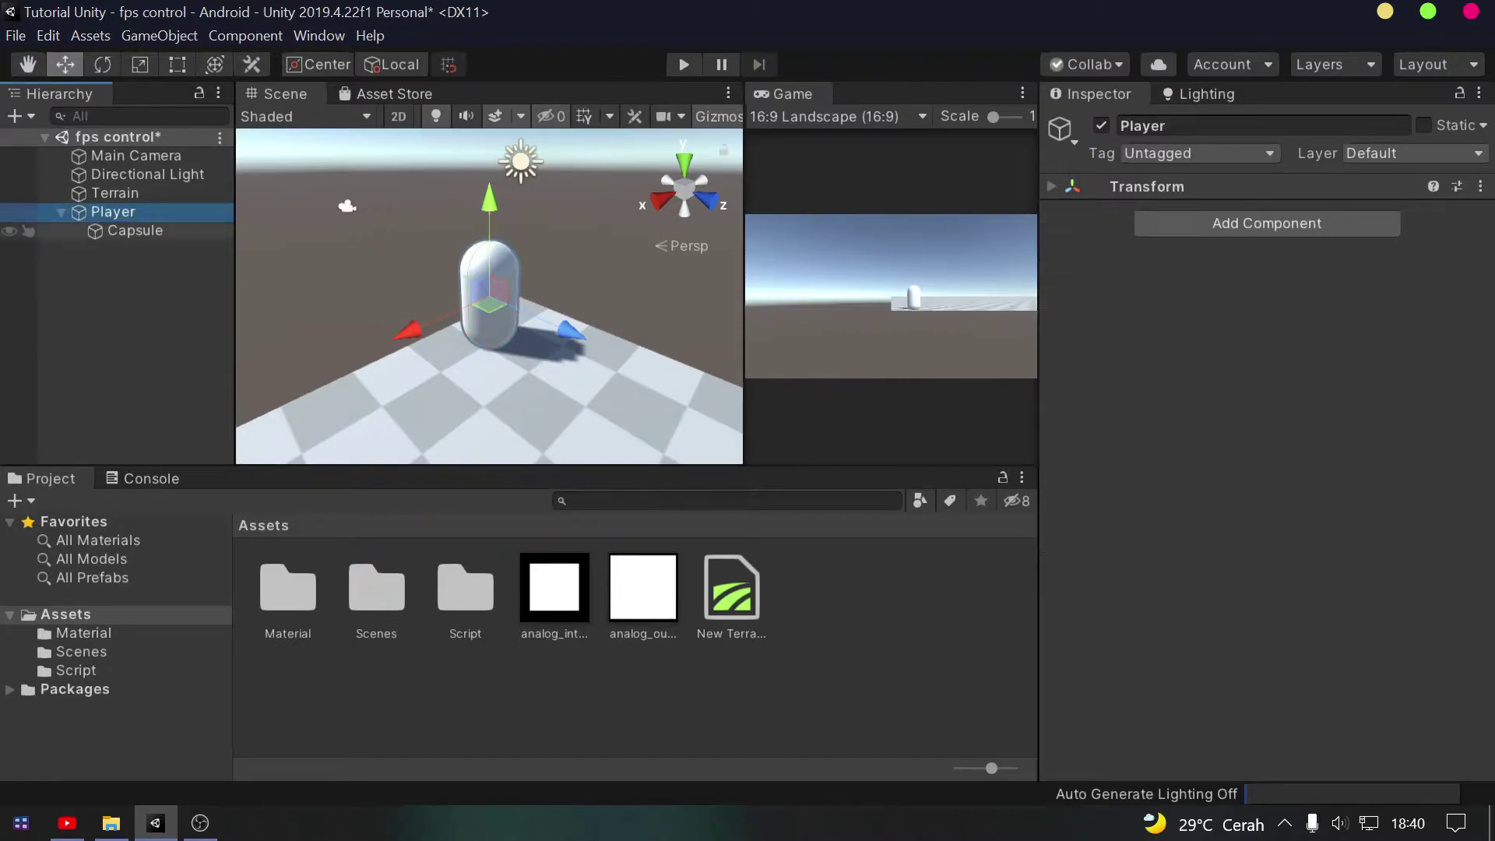
pyautogui.click(135, 230)
pyautogui.scroll(1, 489, 296)
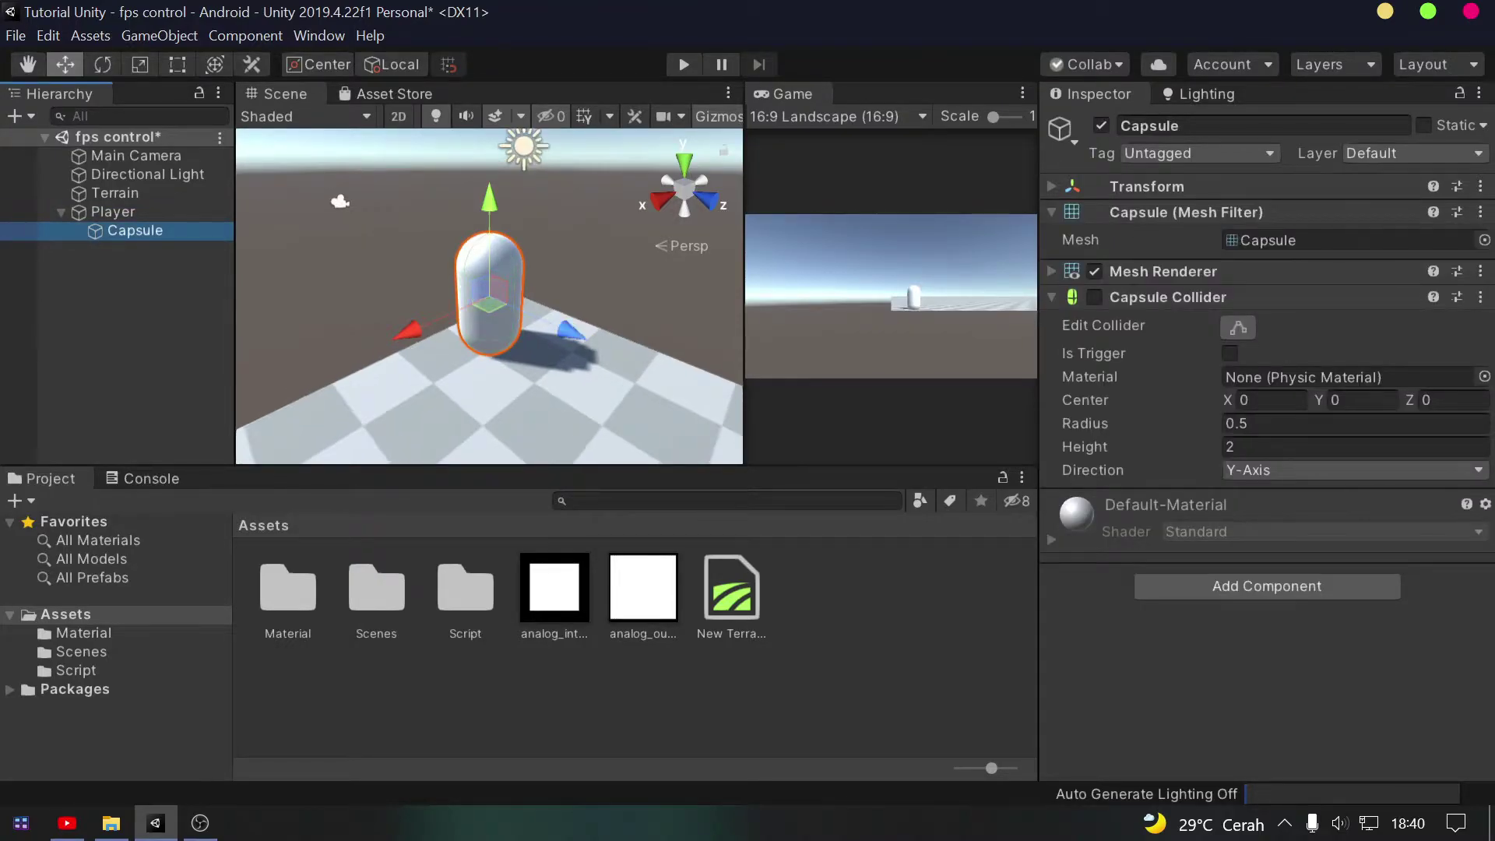
# Apply the red New Material from the Material folder to the capsule
pyautogui.doubleClick(287, 587)
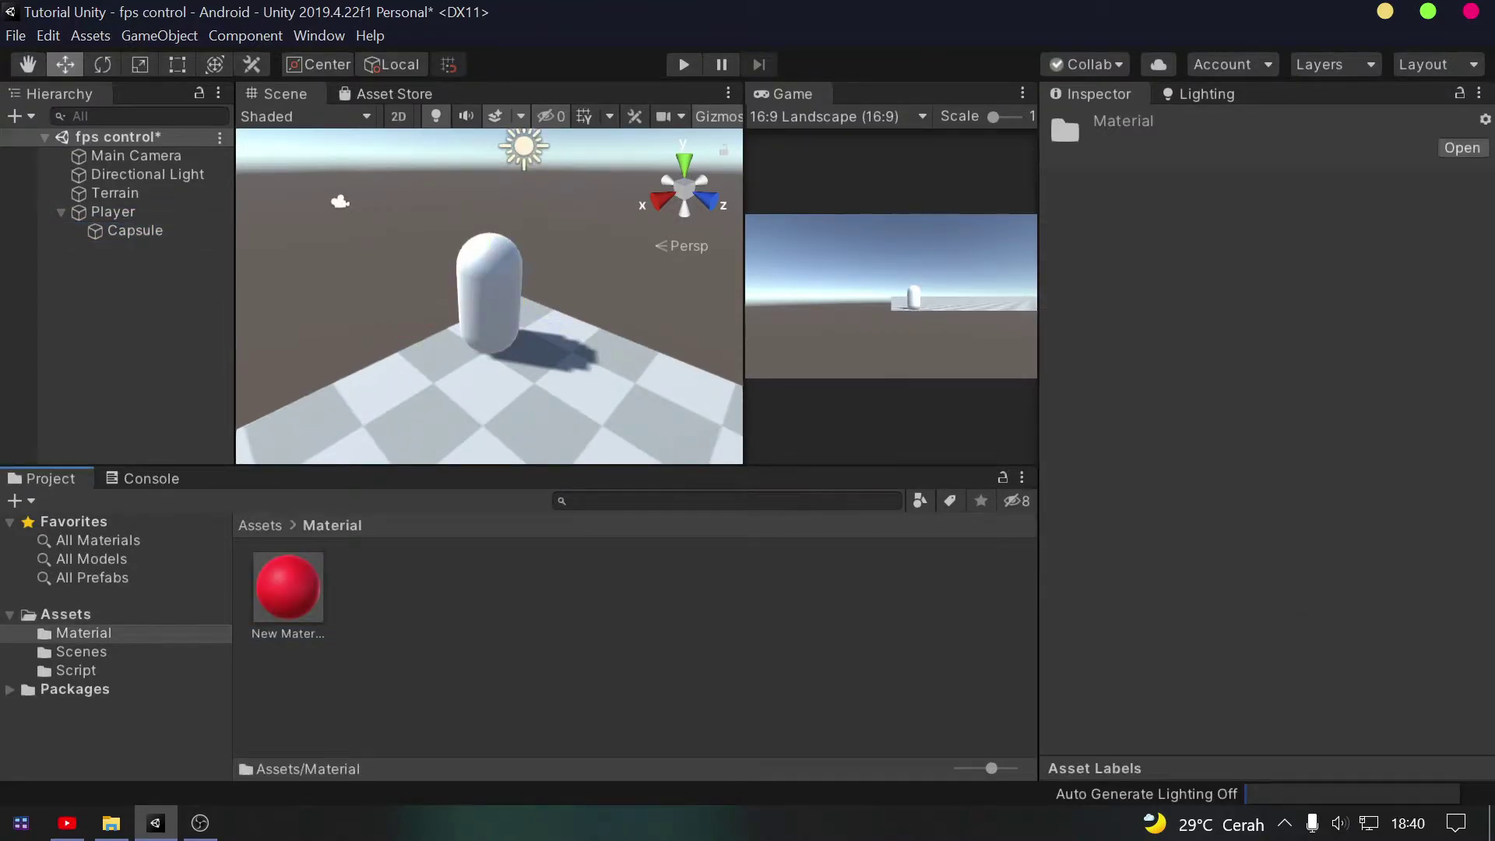
pyautogui.moveTo(287, 588); pyautogui.dragTo(489, 296)
pyautogui.click(113, 212)
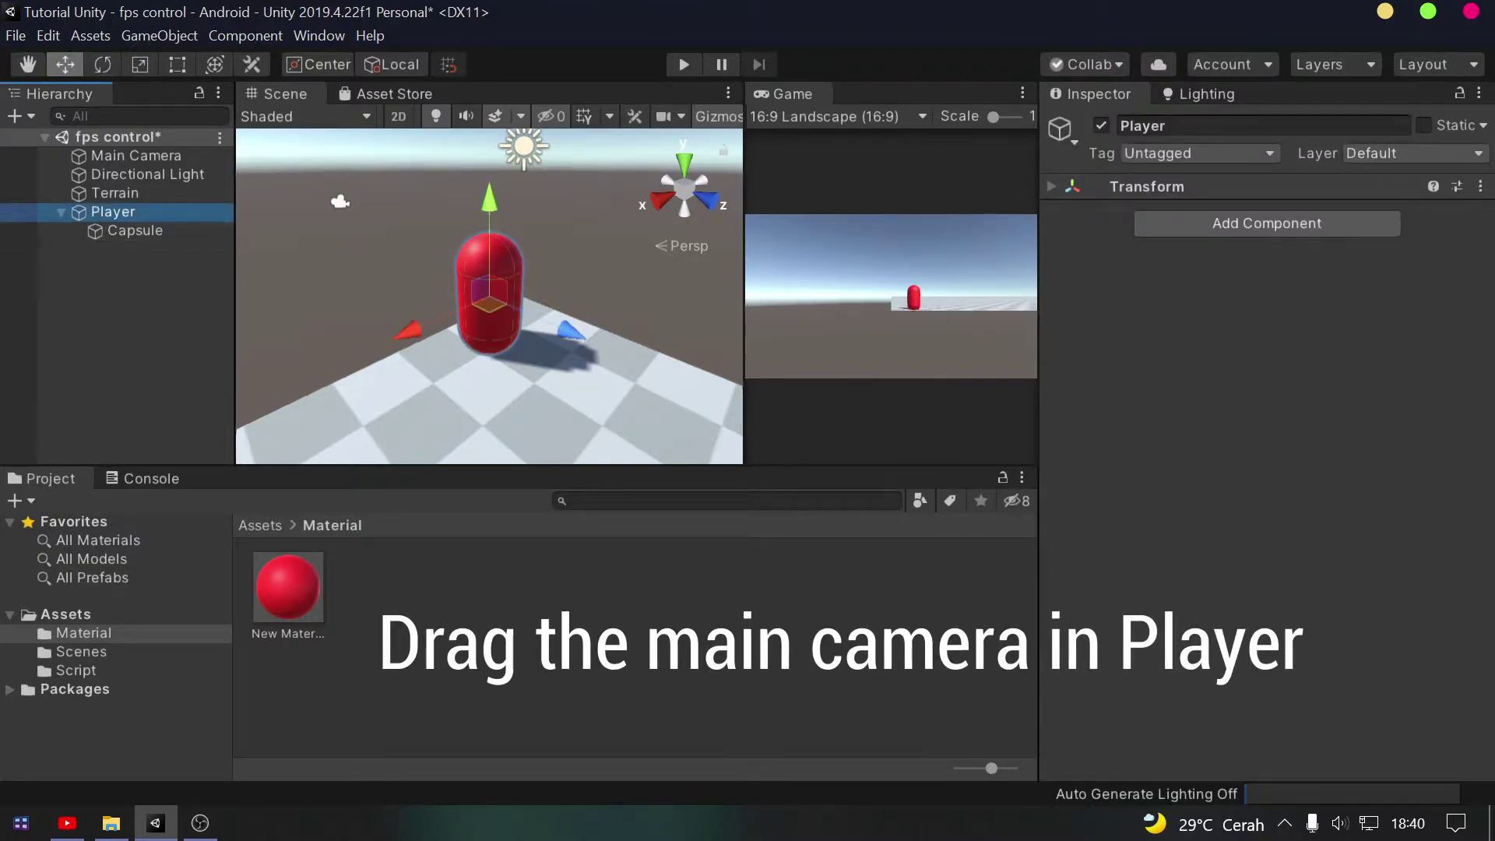
# Parent Main Camera to Player, reset its Transform, and raise it to the capsule top
pyautogui.moveTo(136, 156); pyautogui.dragTo(152, 227)
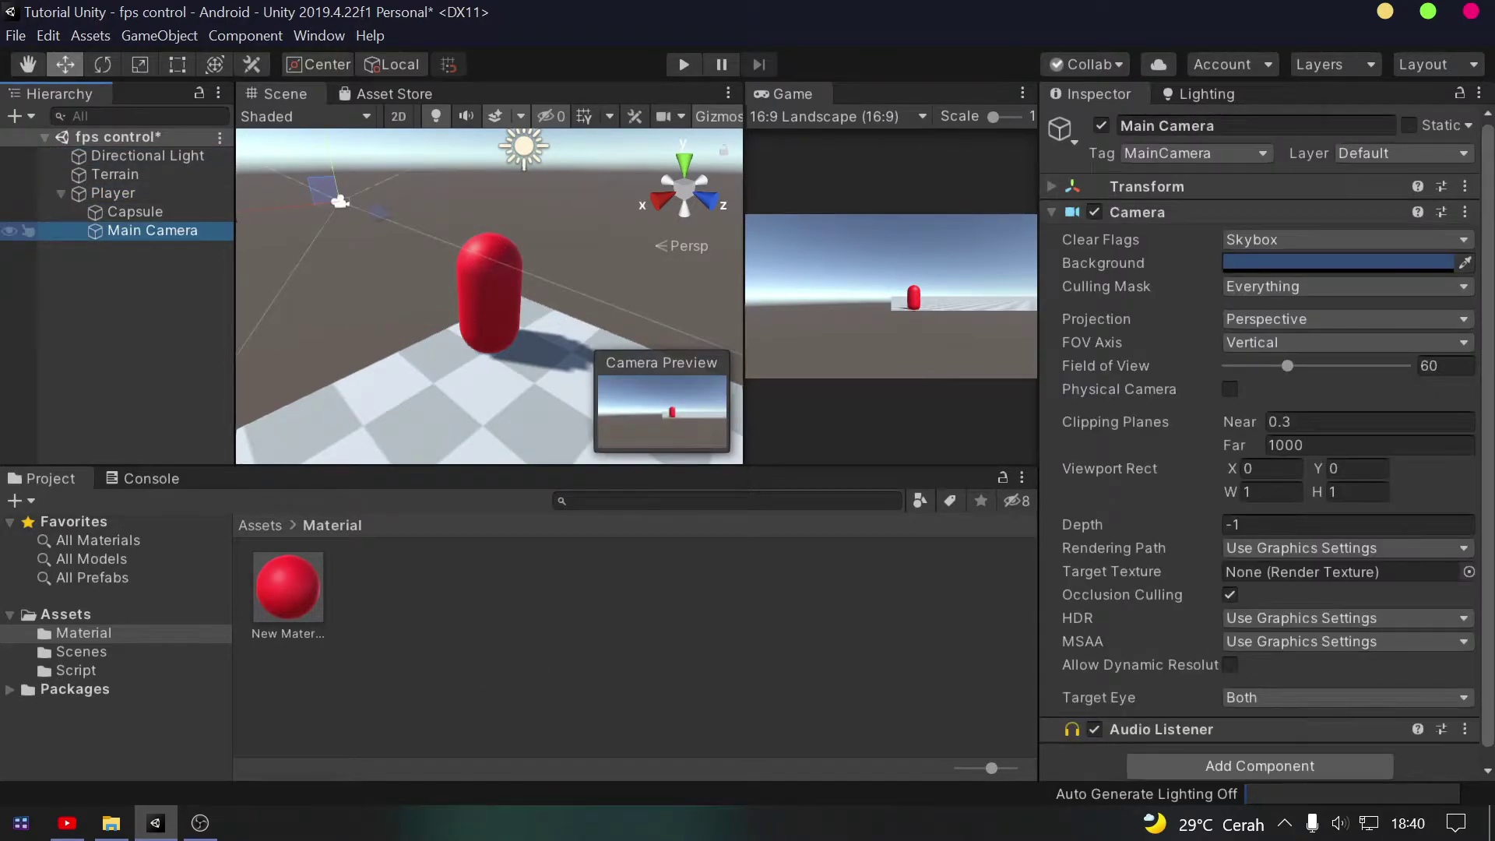
pyautogui.rightClick(1140, 187)
pyautogui.click(1184, 201)
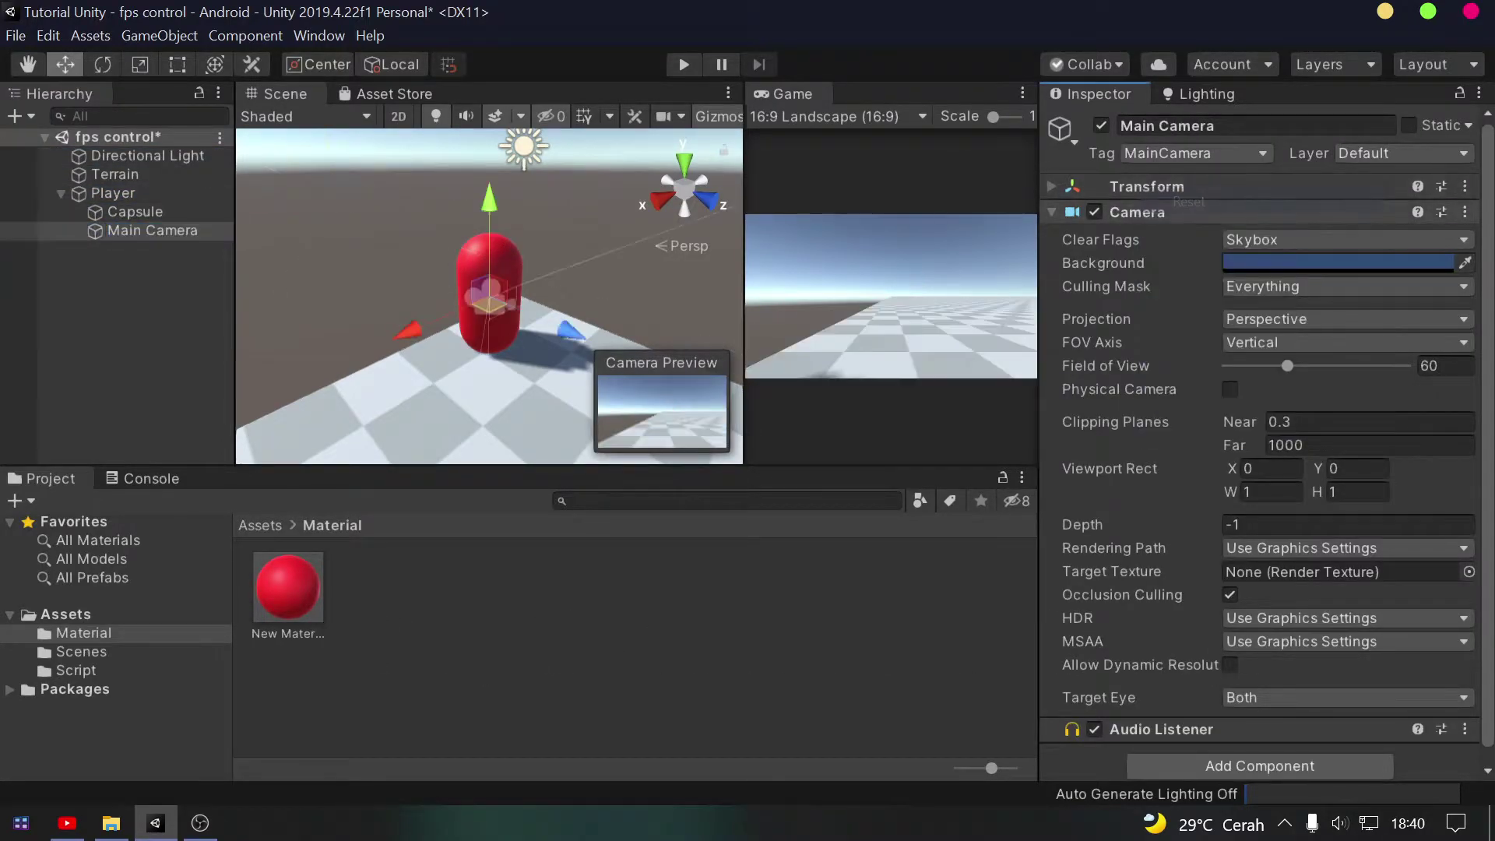
pyautogui.moveTo(489, 183); pyautogui.dragTo(489, 151)
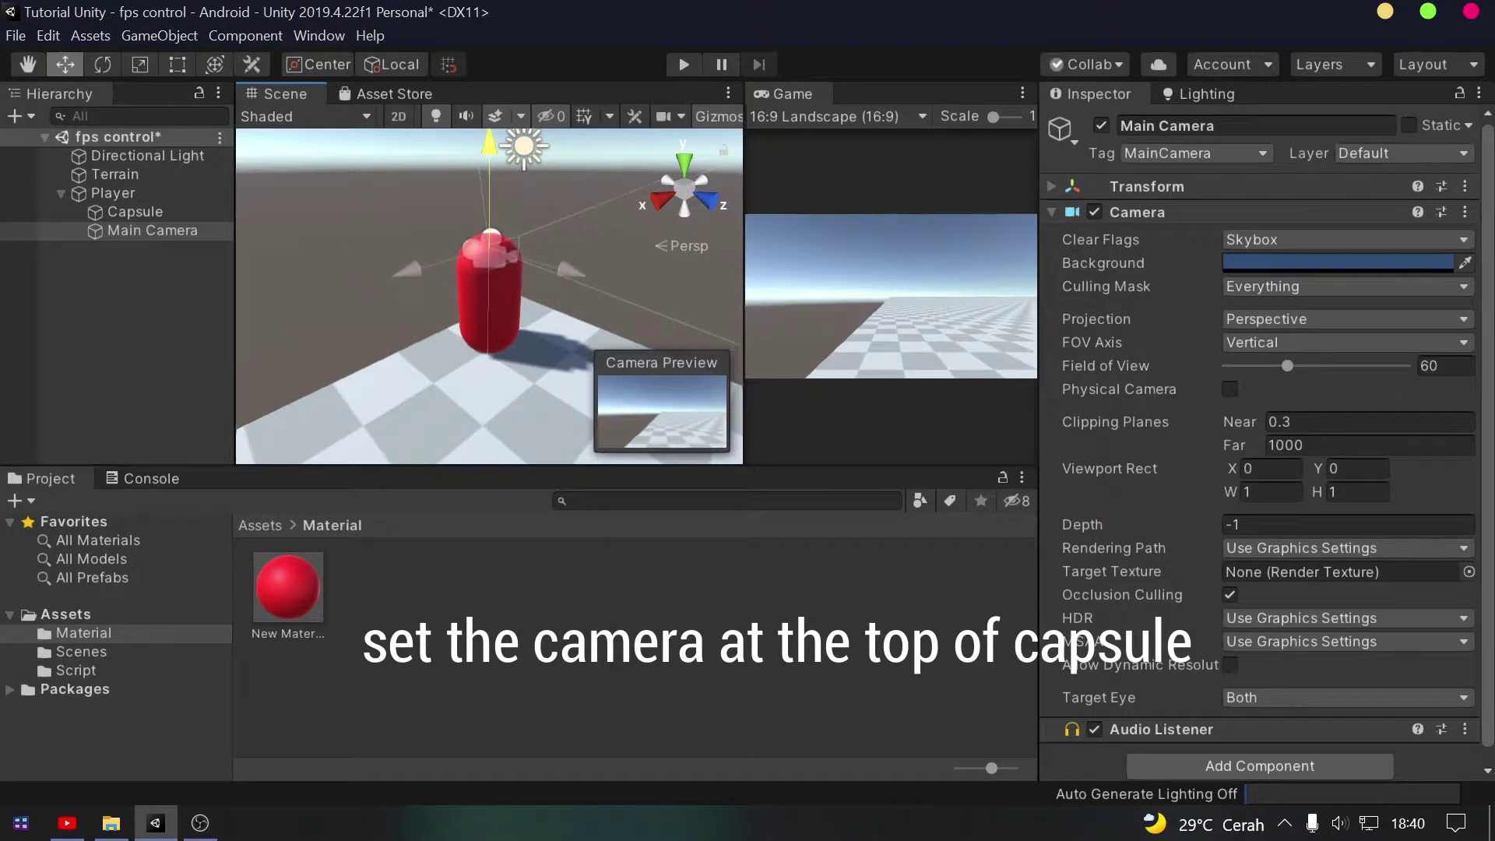
pyautogui.click(113, 192)
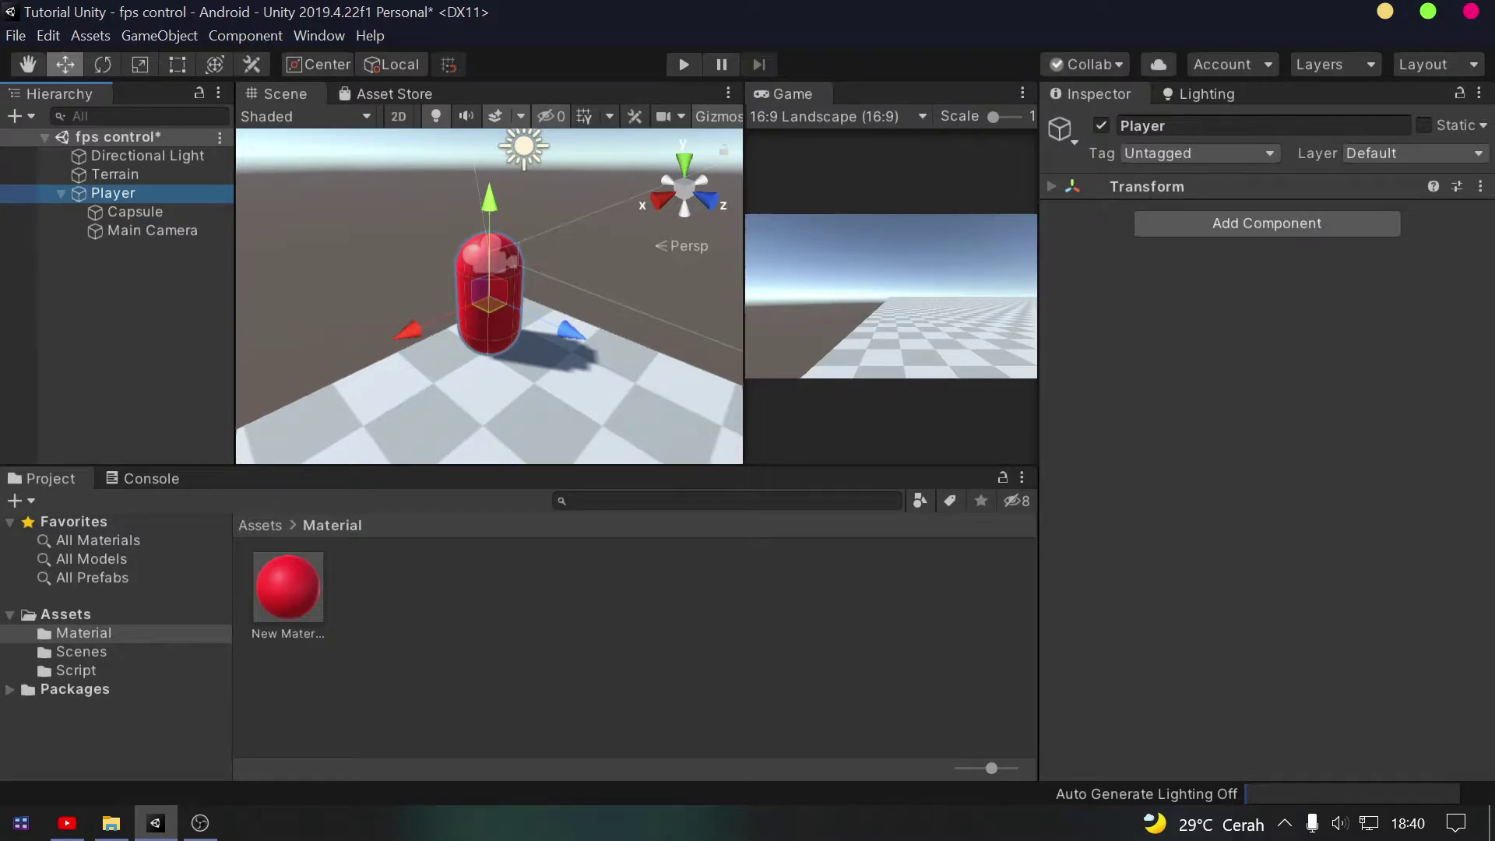
pyautogui.click(76, 670)
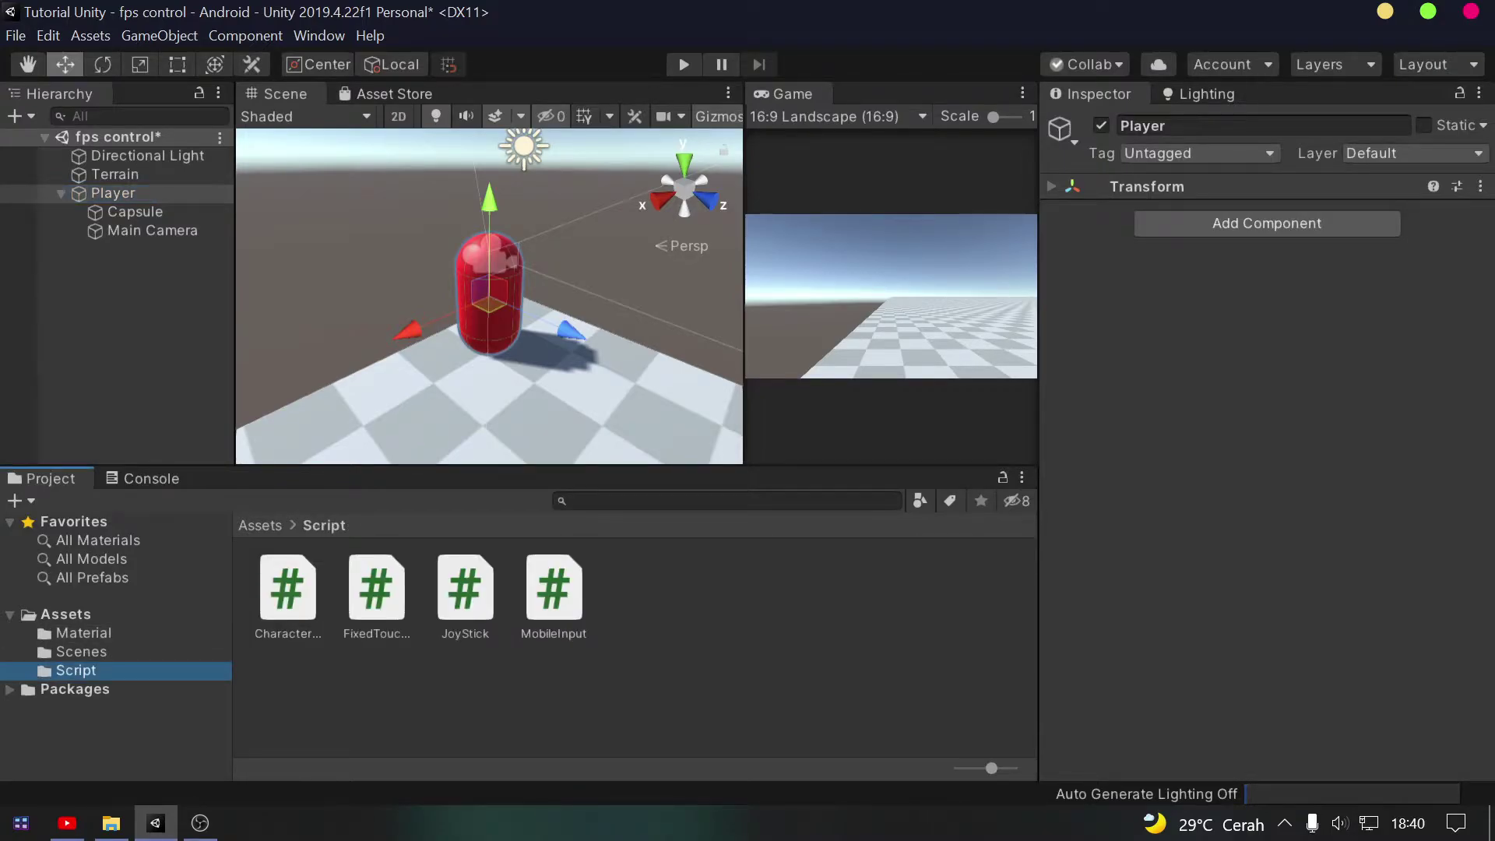
# Add a UI Canvas to the scene
pyautogui.click(129, 294)
pyautogui.rightClick(129, 294)
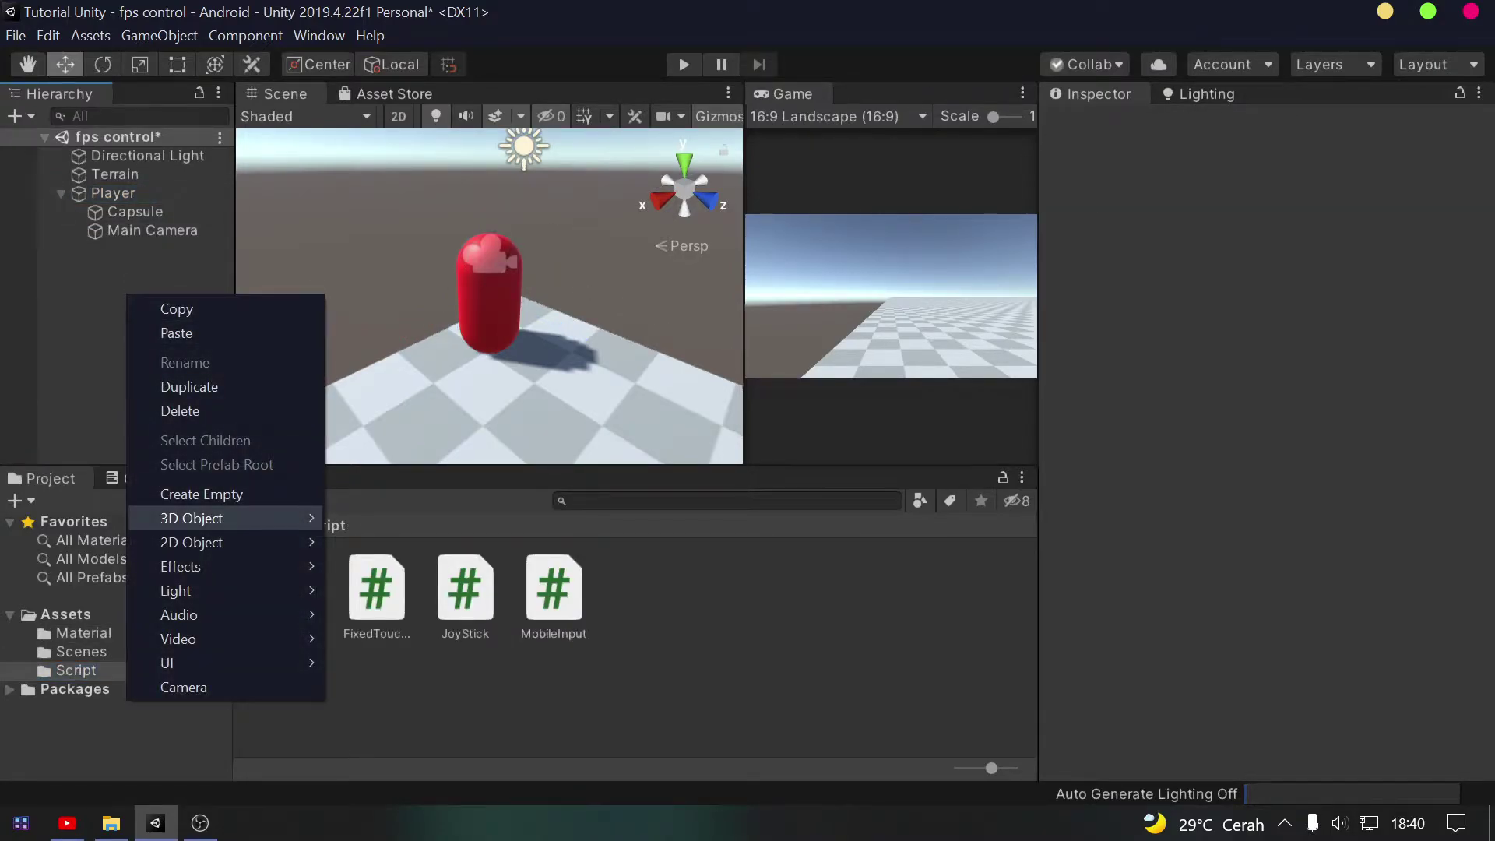
pyautogui.moveTo(194, 663)
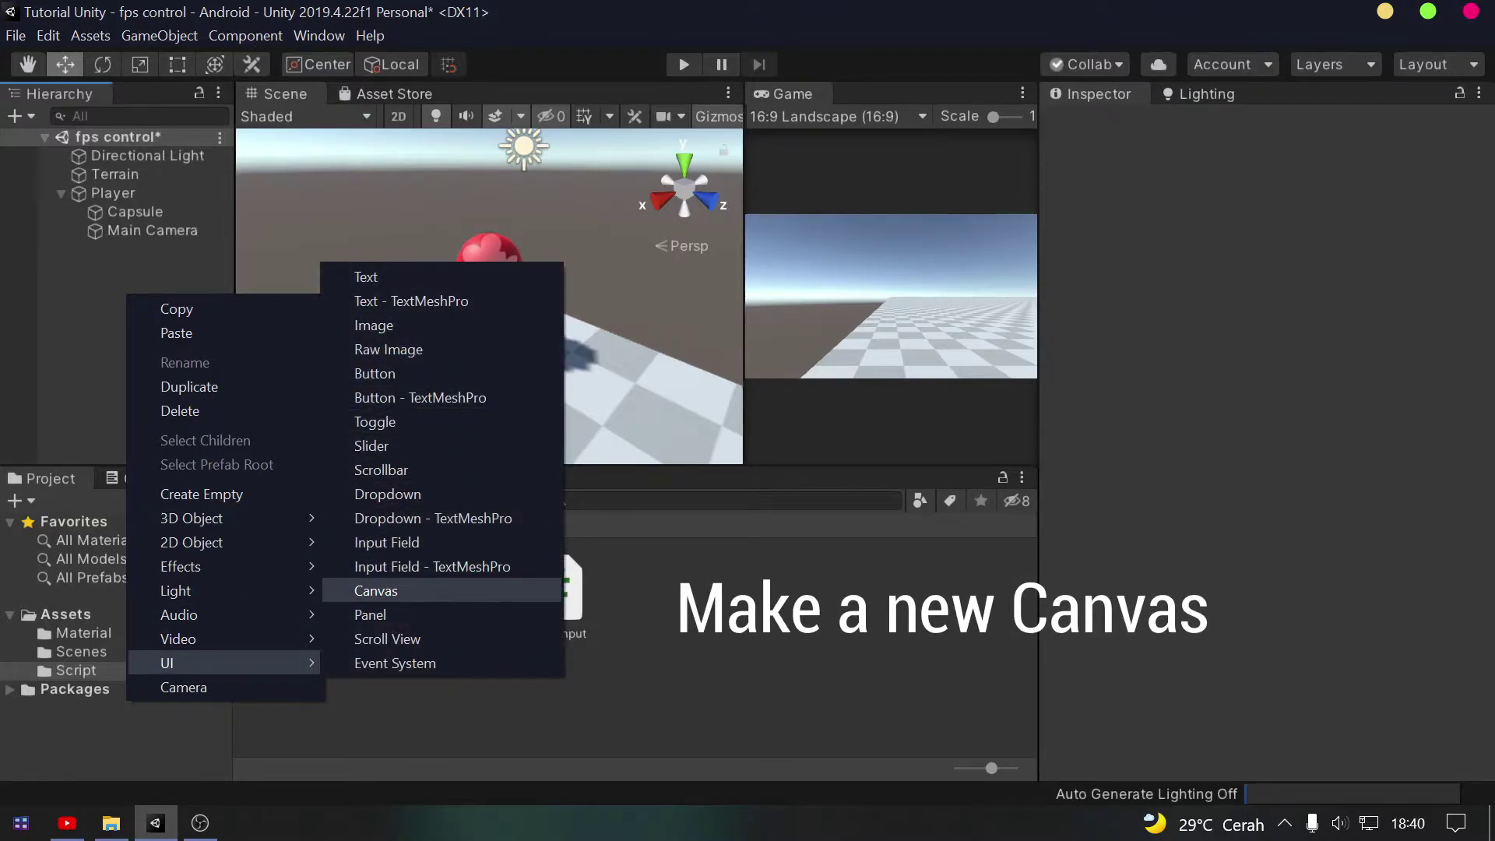
pyautogui.click(376, 590)
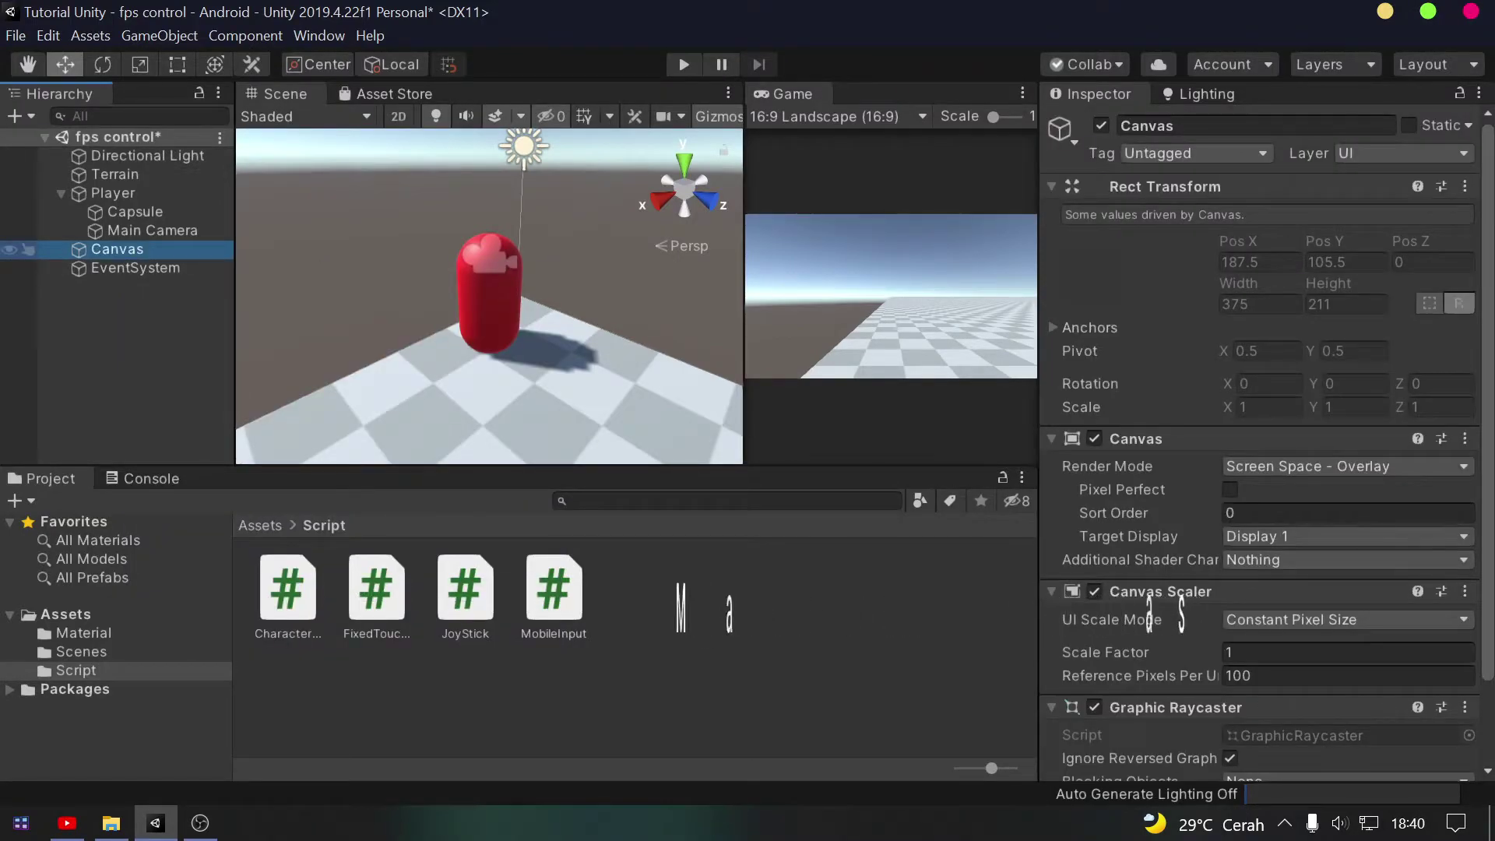
# Frame the Canvas with the Rect tool active and the Scene view in 2D
pyautogui.doubleClick(117, 249)
pyautogui.click(177, 64)
pyautogui.click(398, 116)
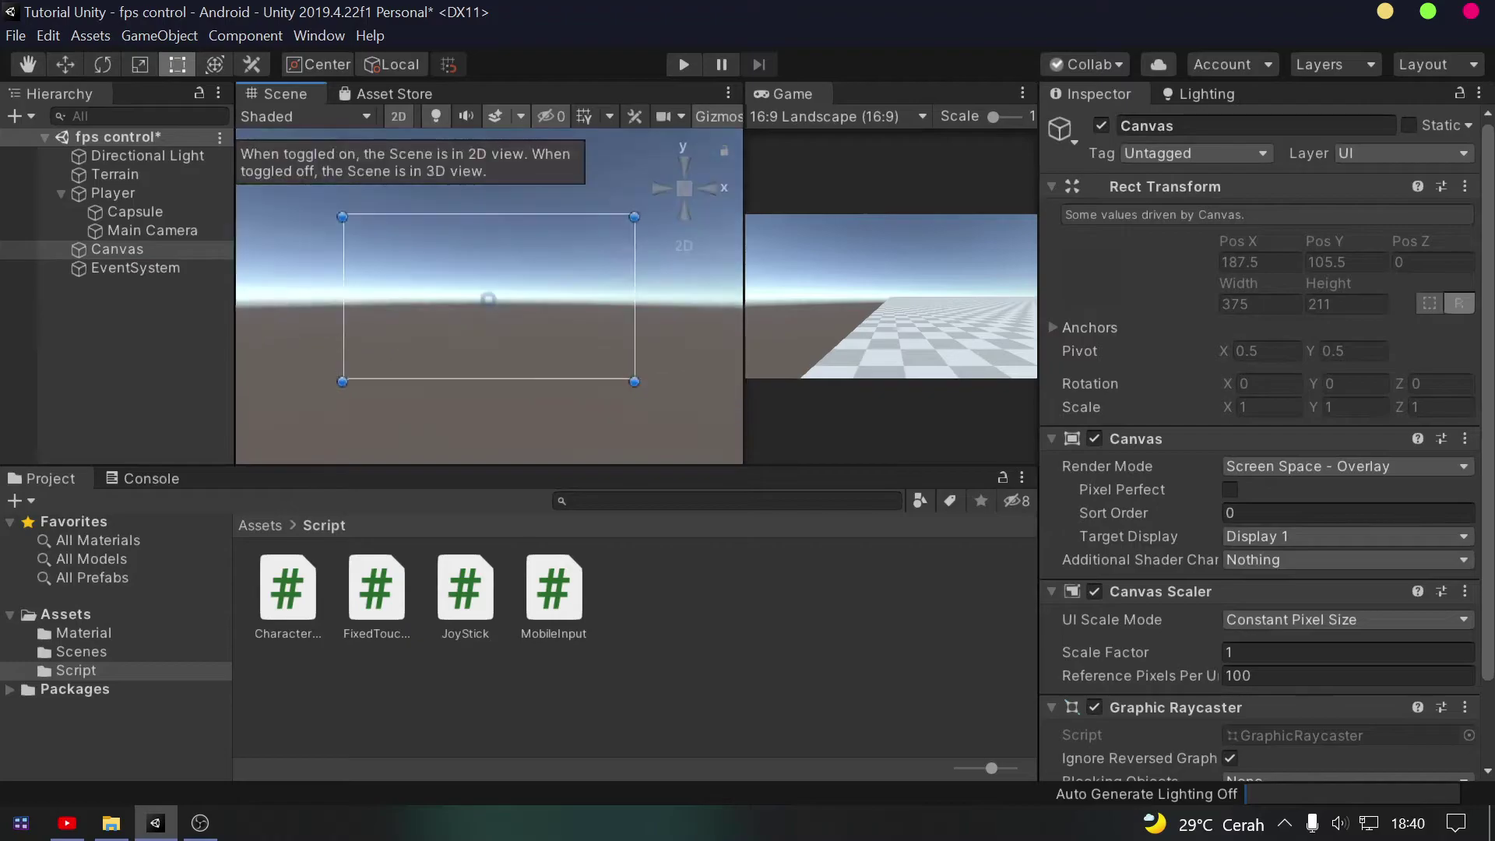
pyautogui.click(117, 351)
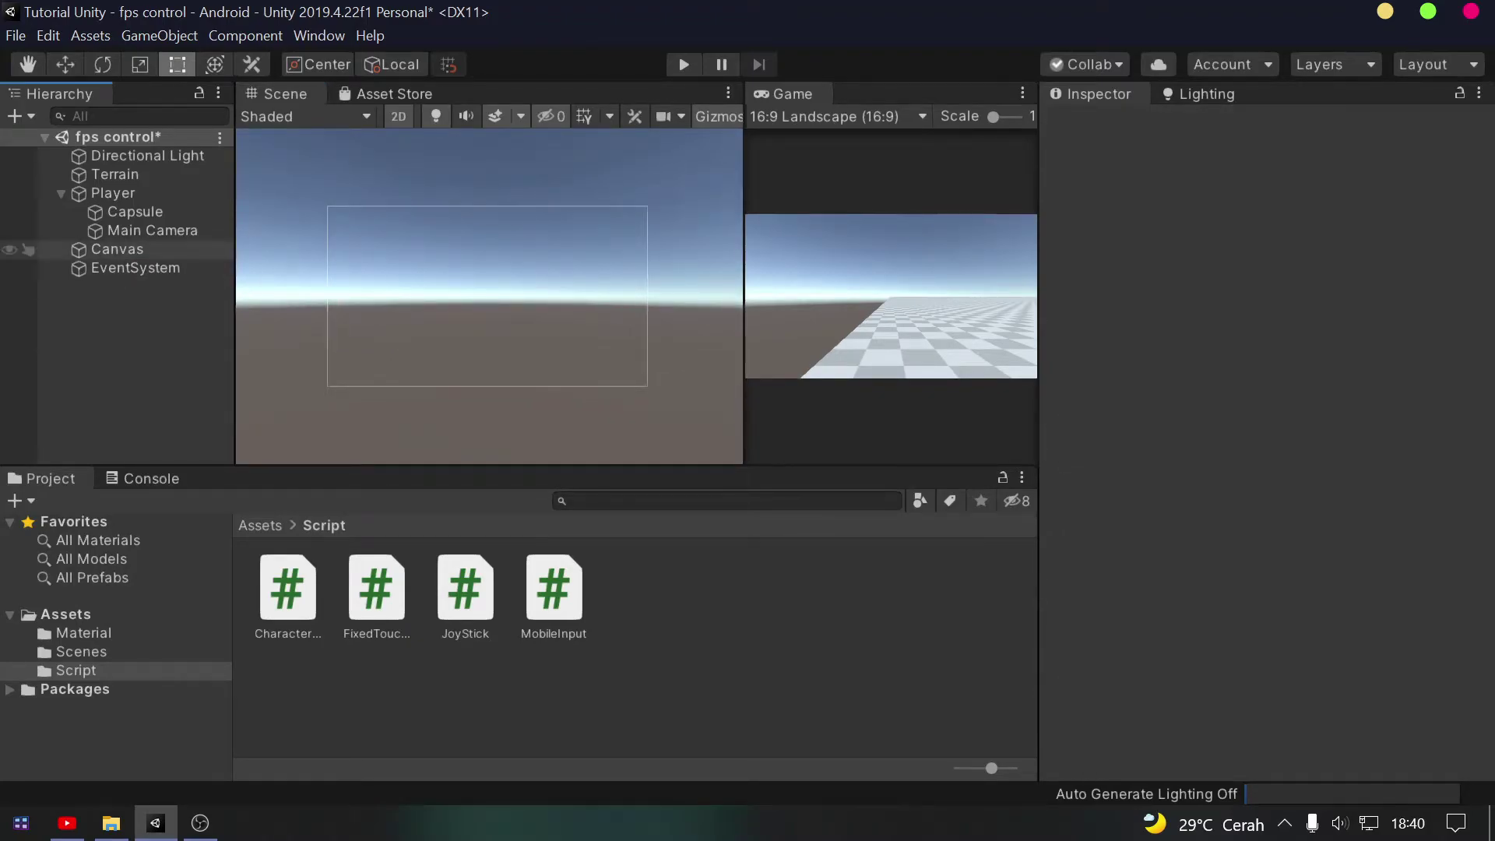
# Create an empty TouchScreen object under the Canvas, then delete it
pyautogui.click(65, 613)
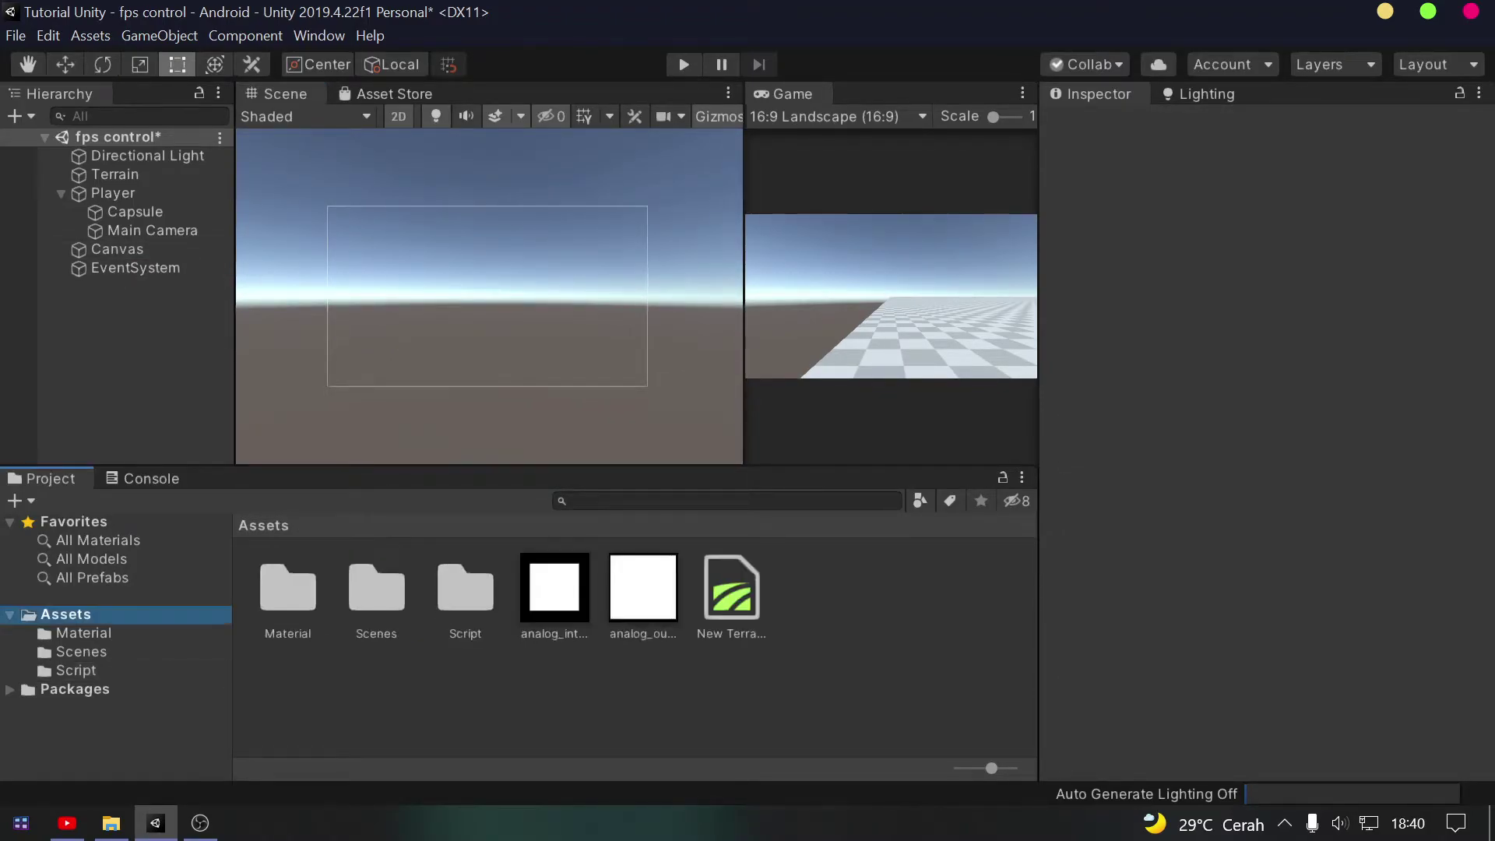
pyautogui.rightClick(144, 249)
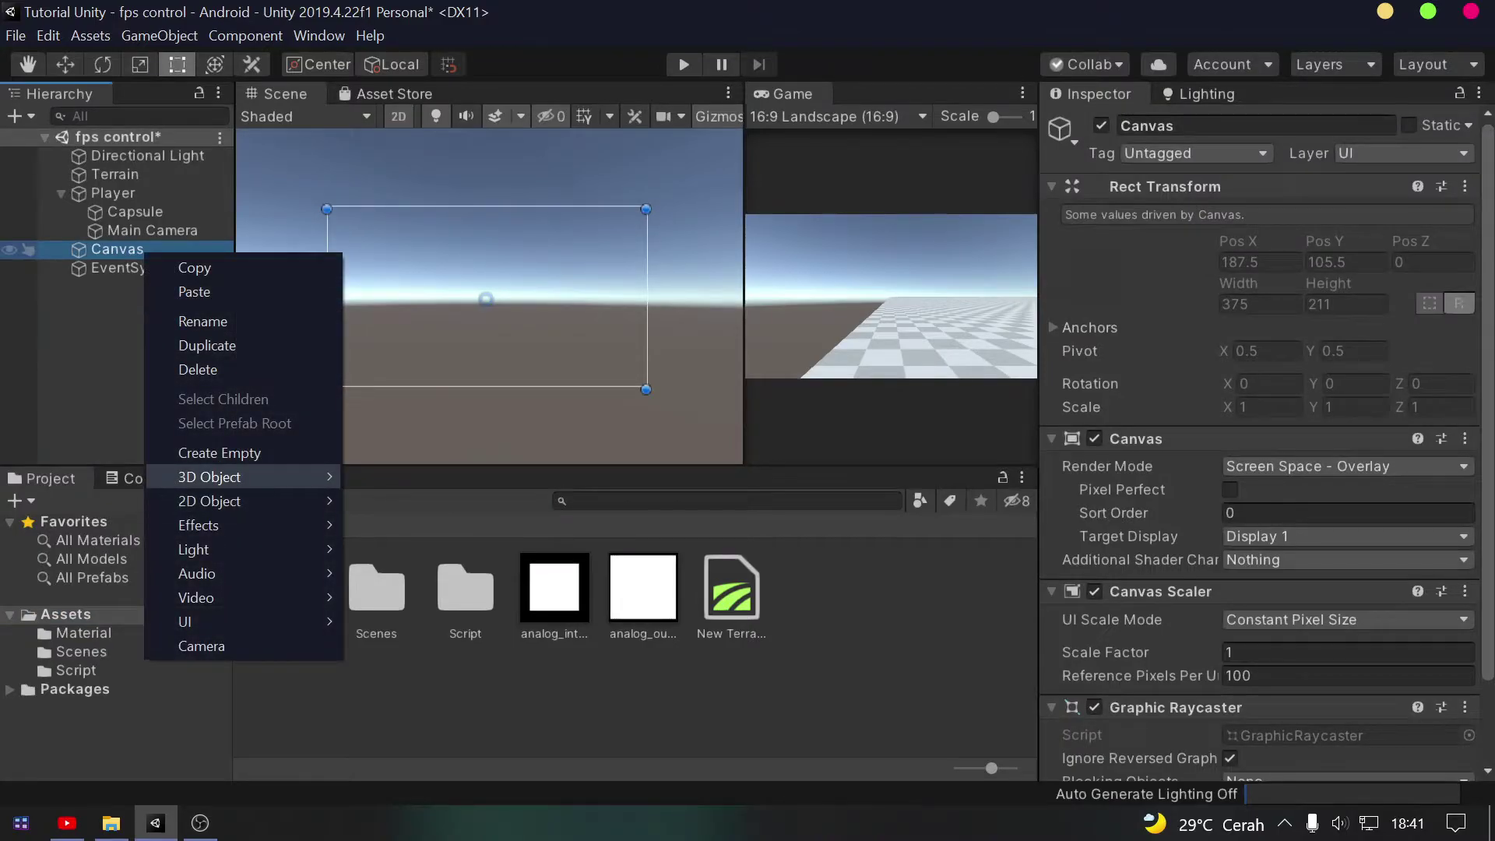
pyautogui.click(220, 452)
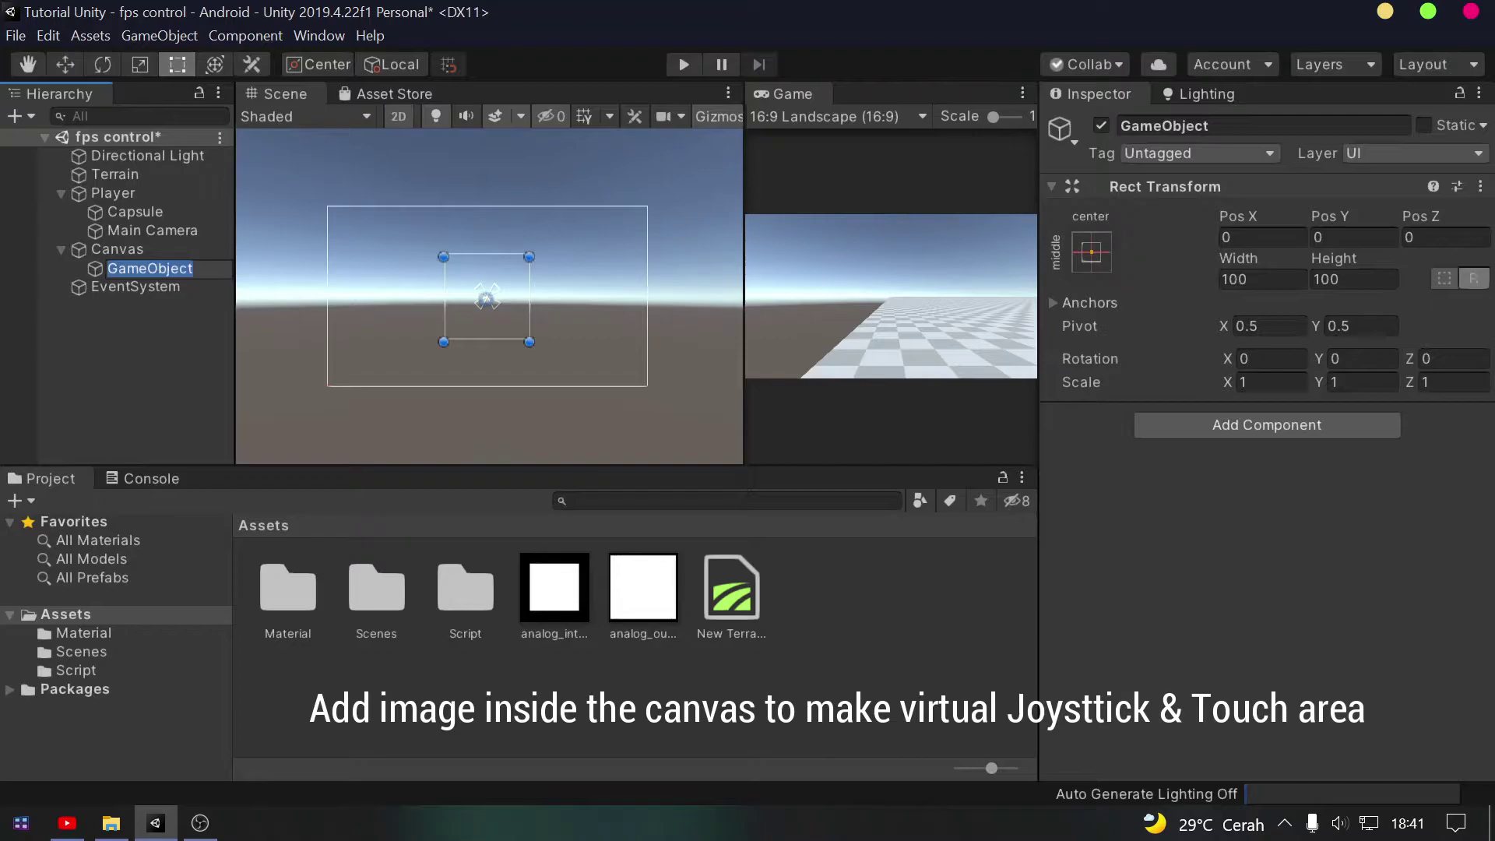
pyautogui.write('TouchS')
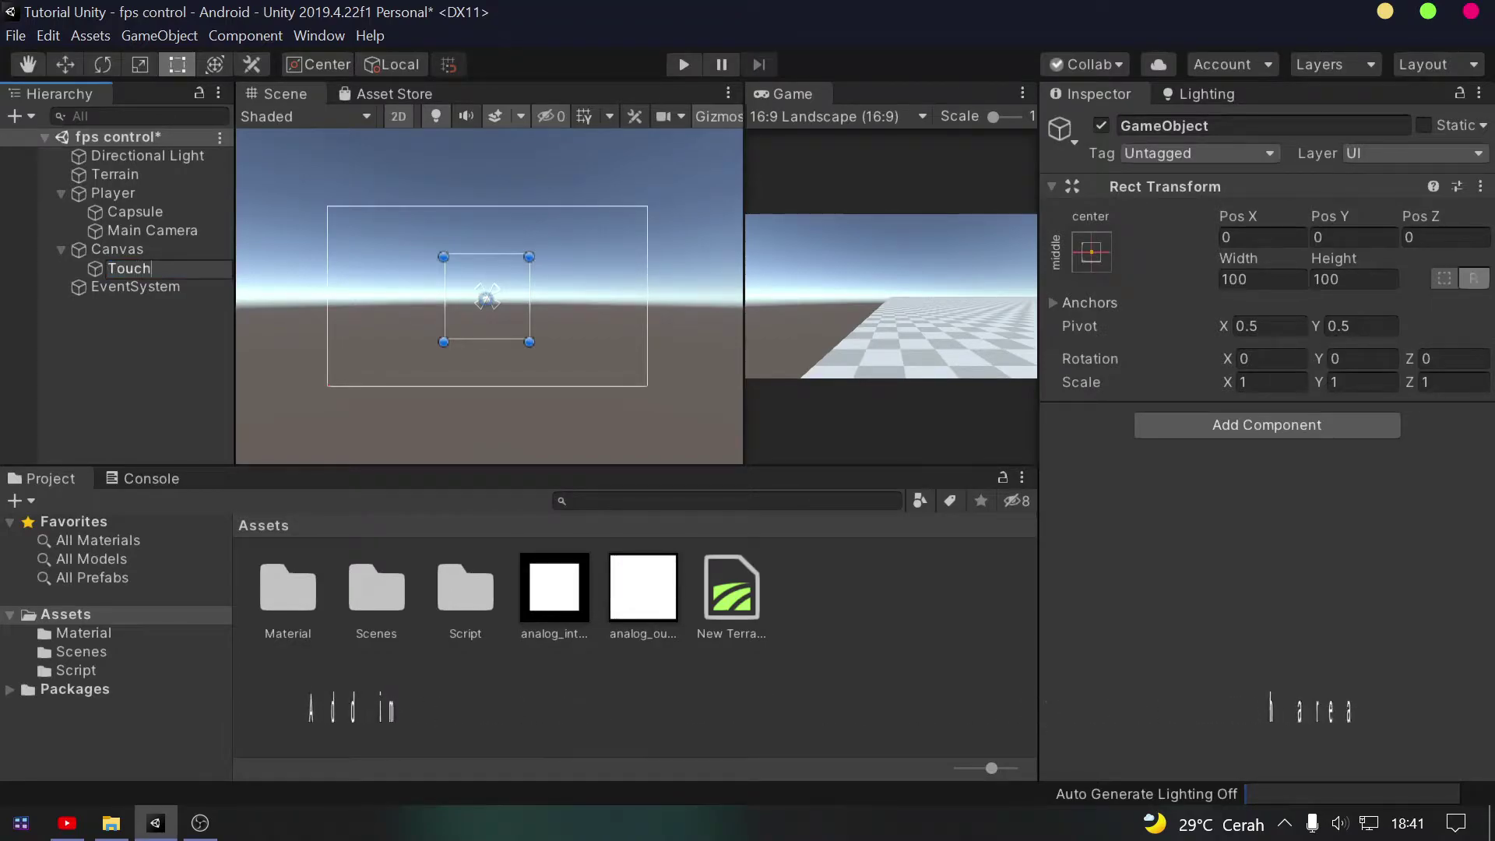
pyautogui.write('creen')
pyautogui.press('Return')
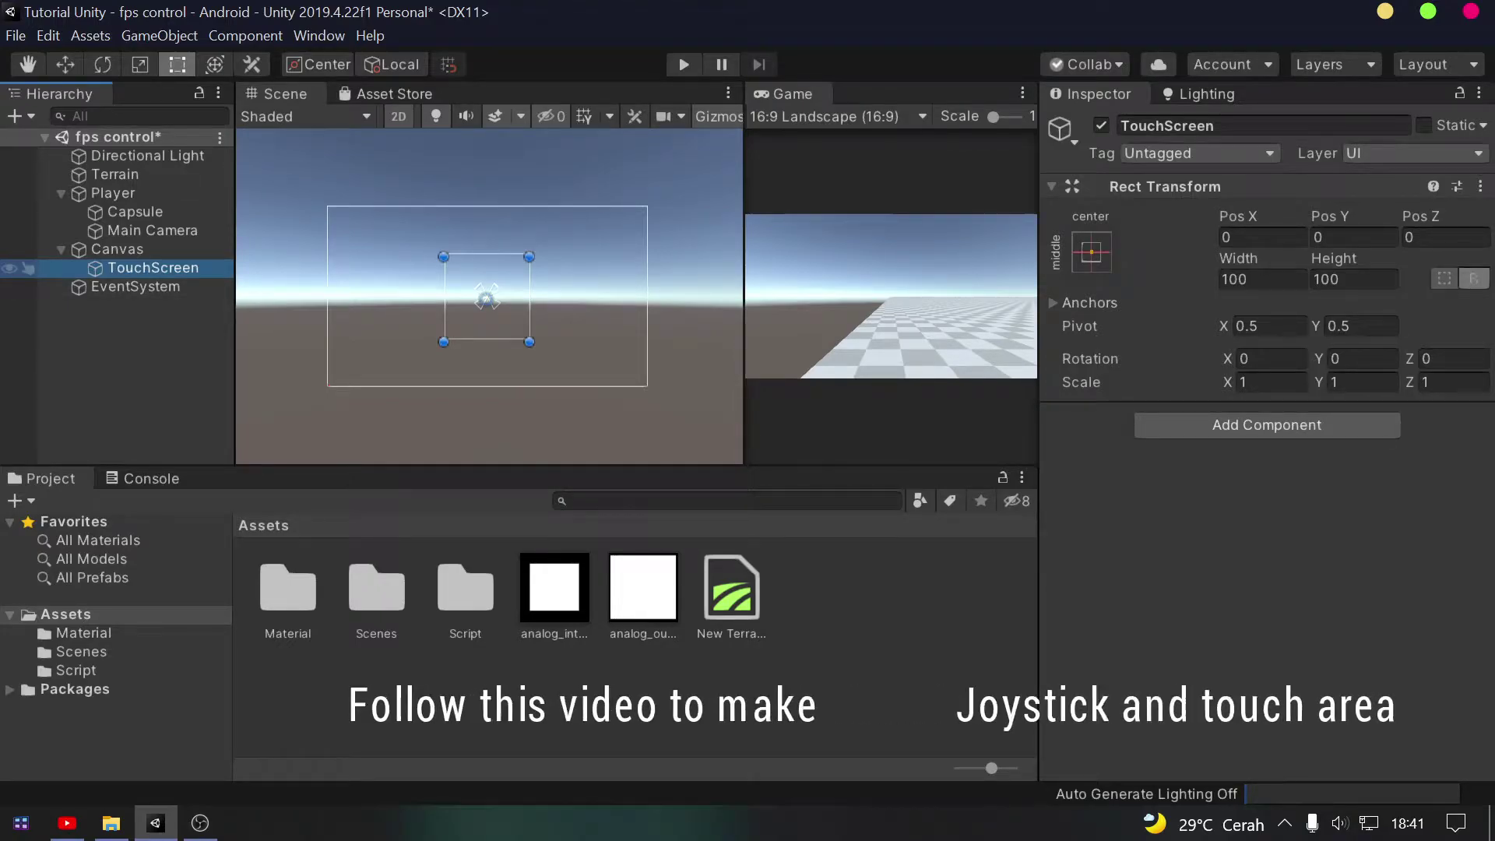
pyautogui.press('Delete')
# Add a UI Panel named TouchScreen under Canvas and pull its left edge rightward
pyautogui.click(117, 249)
pyautogui.rightClick(131, 248)
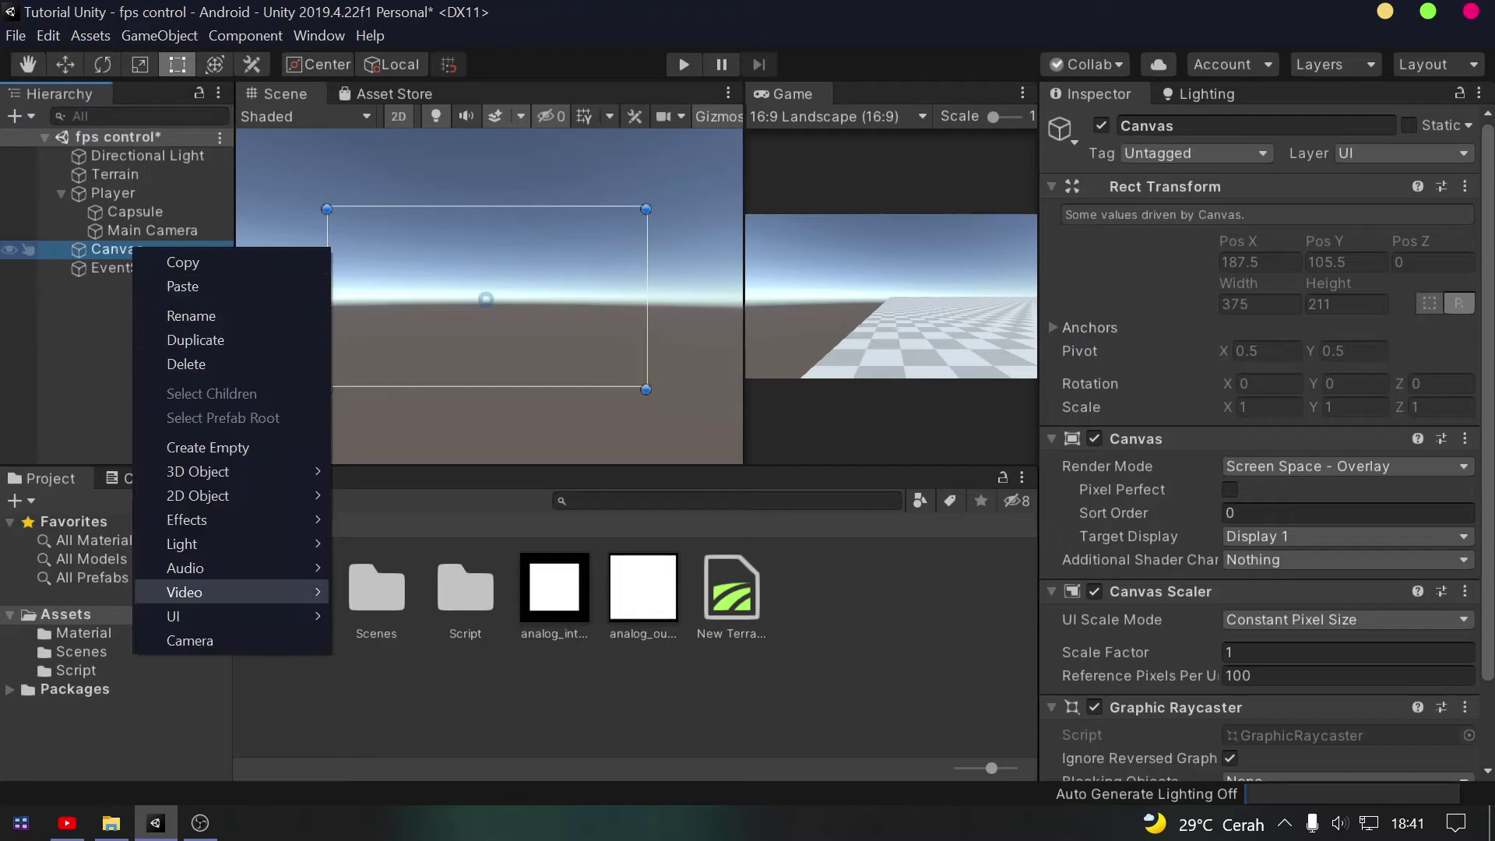
pyautogui.moveTo(184, 614)
pyautogui.click(376, 566)
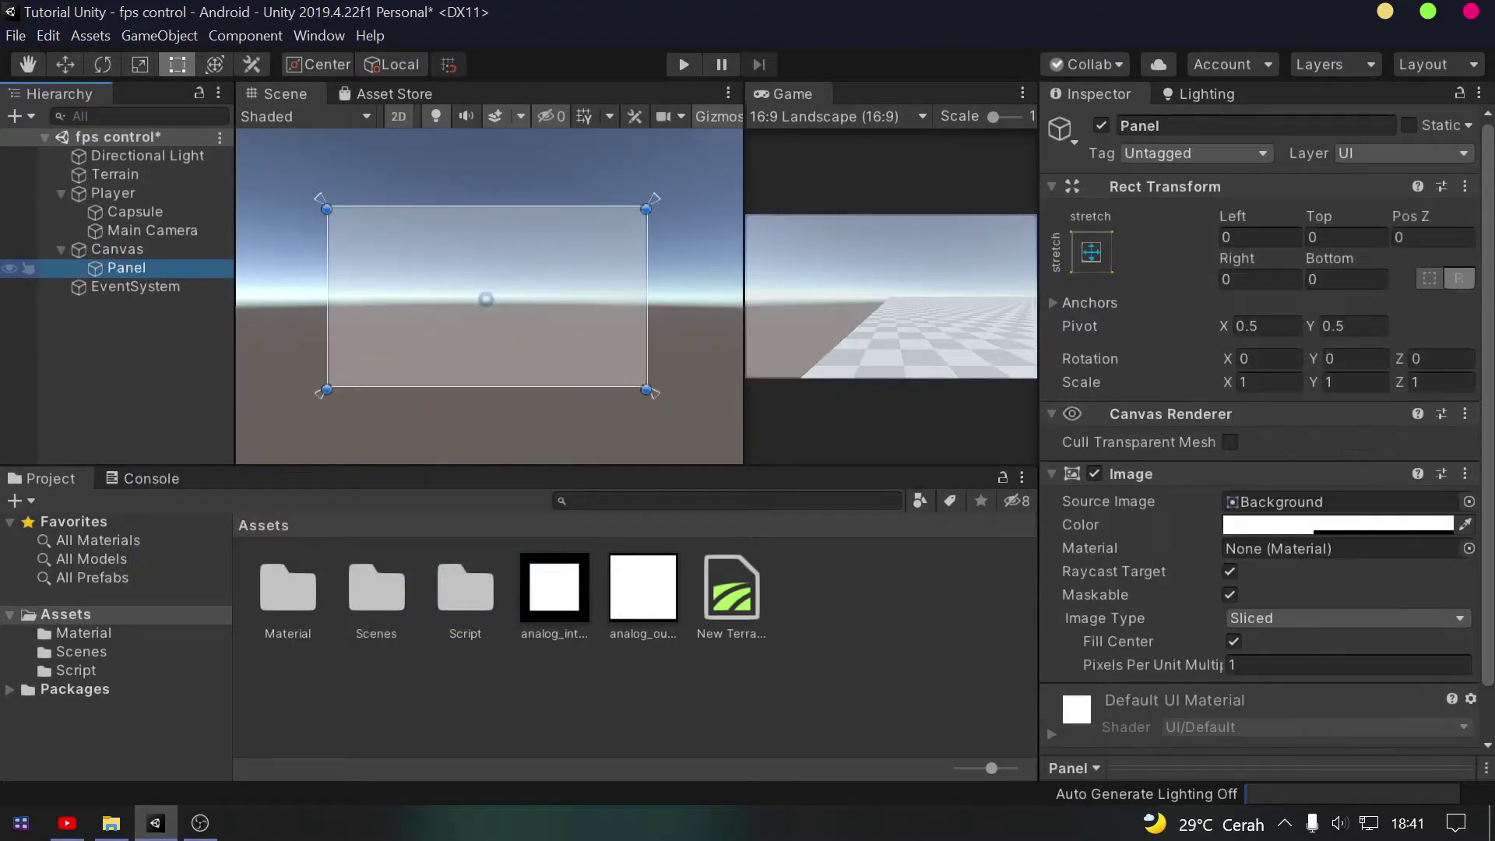
pyautogui.write('TouchScreen')
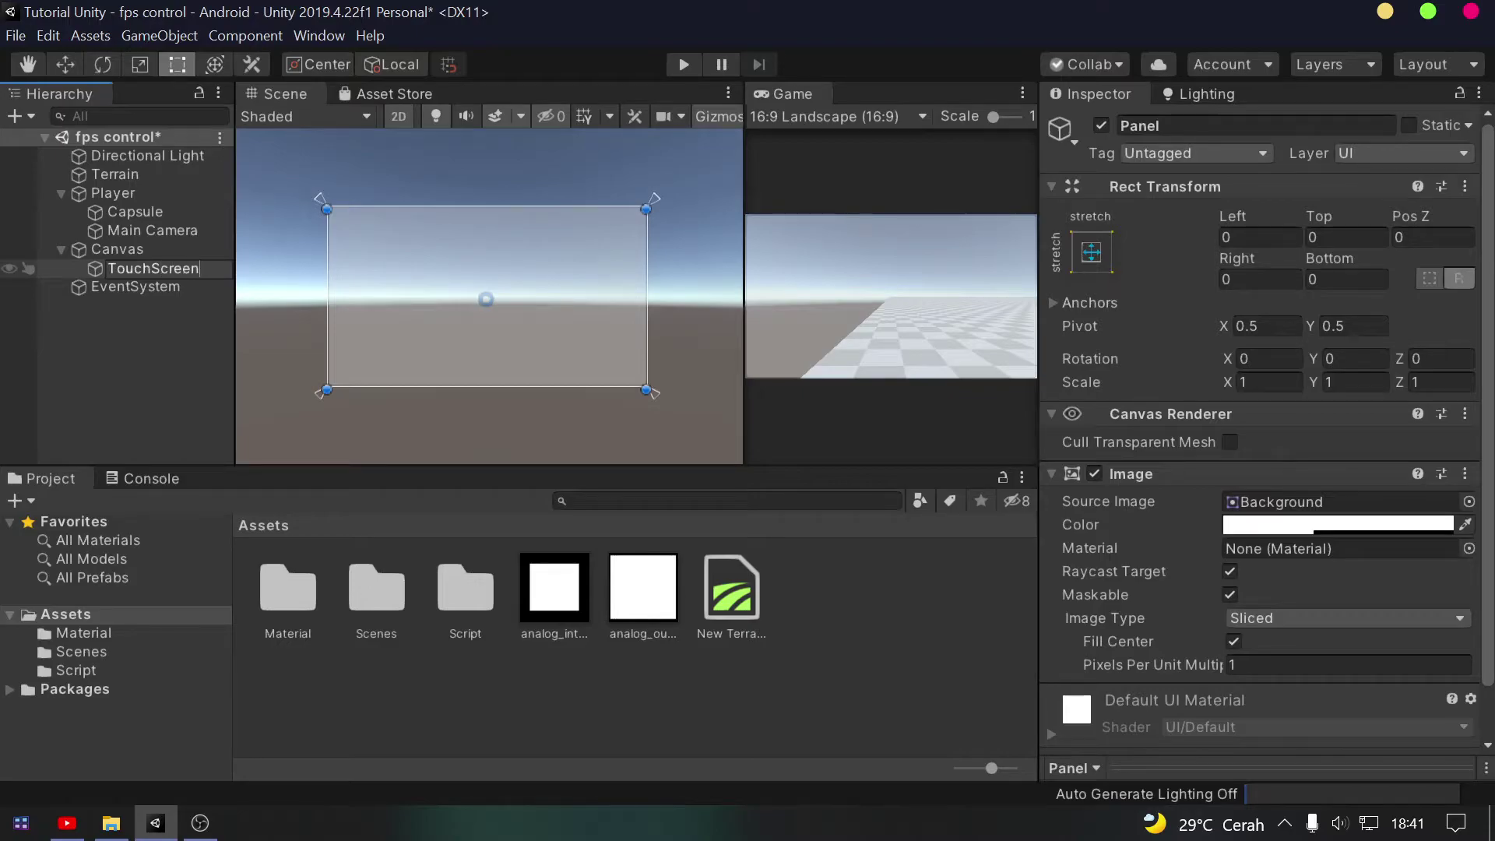
pyautogui.press('Return')
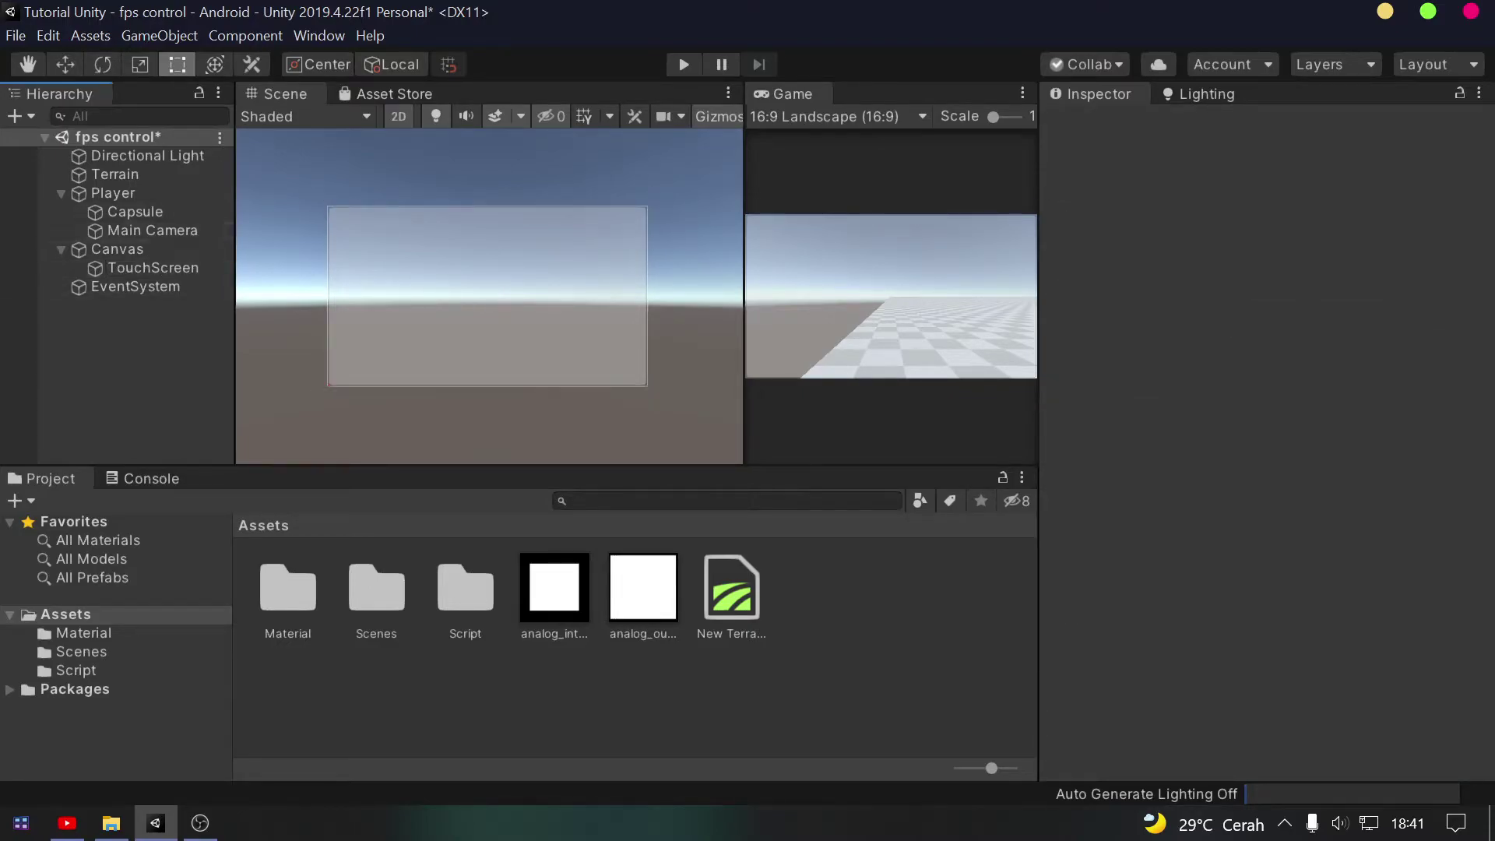
pyautogui.click(153, 268)
pyautogui.moveTo(327, 299); pyautogui.dragTo(433, 298)
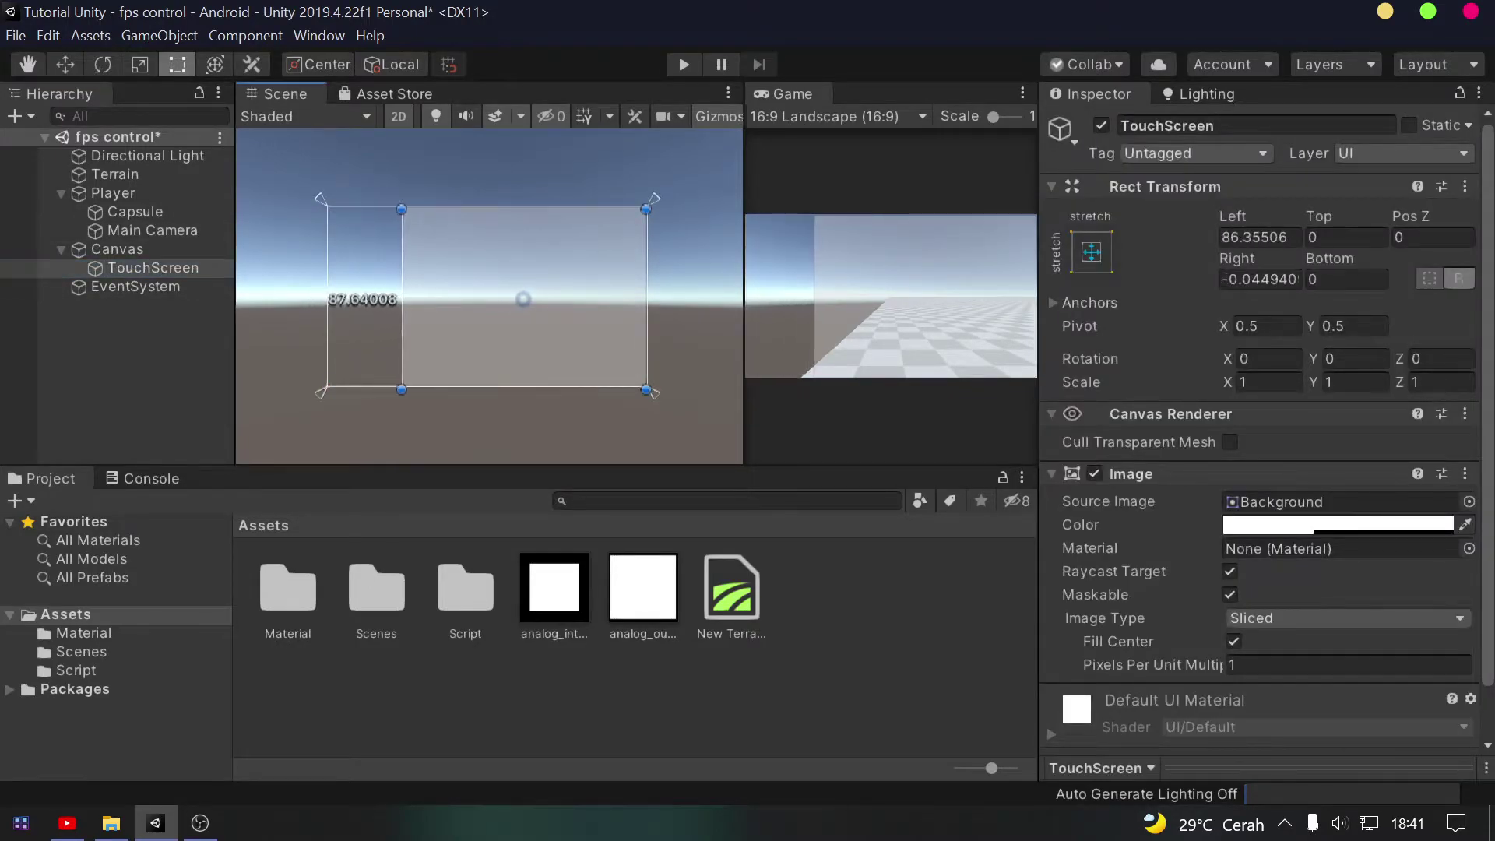
pyautogui.click(482, 171)
# Add a white UI Image under the Canvas
pyautogui.click(102, 249)
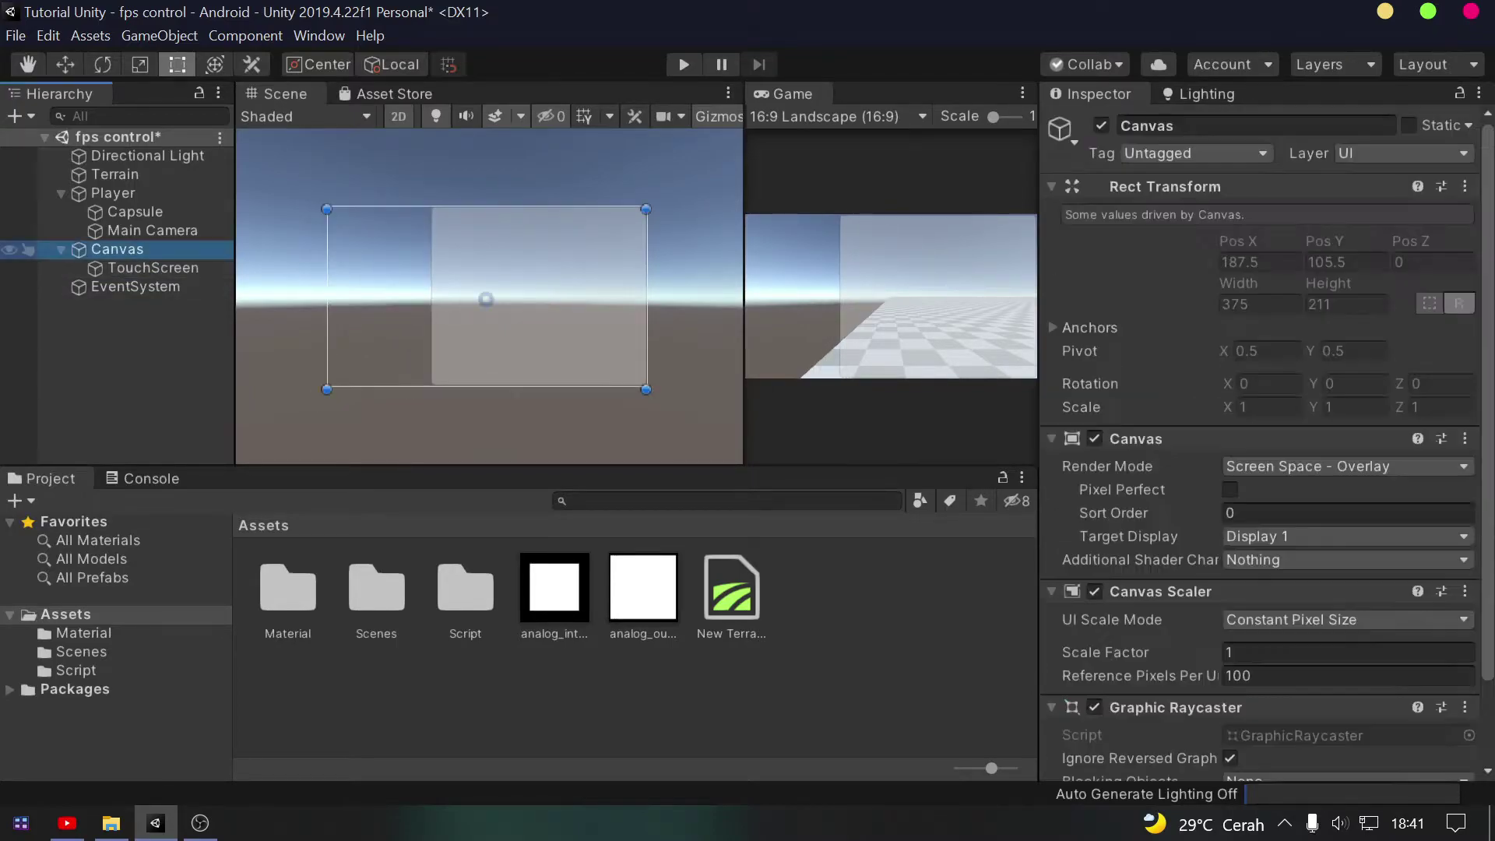
pyautogui.rightClick(115, 248)
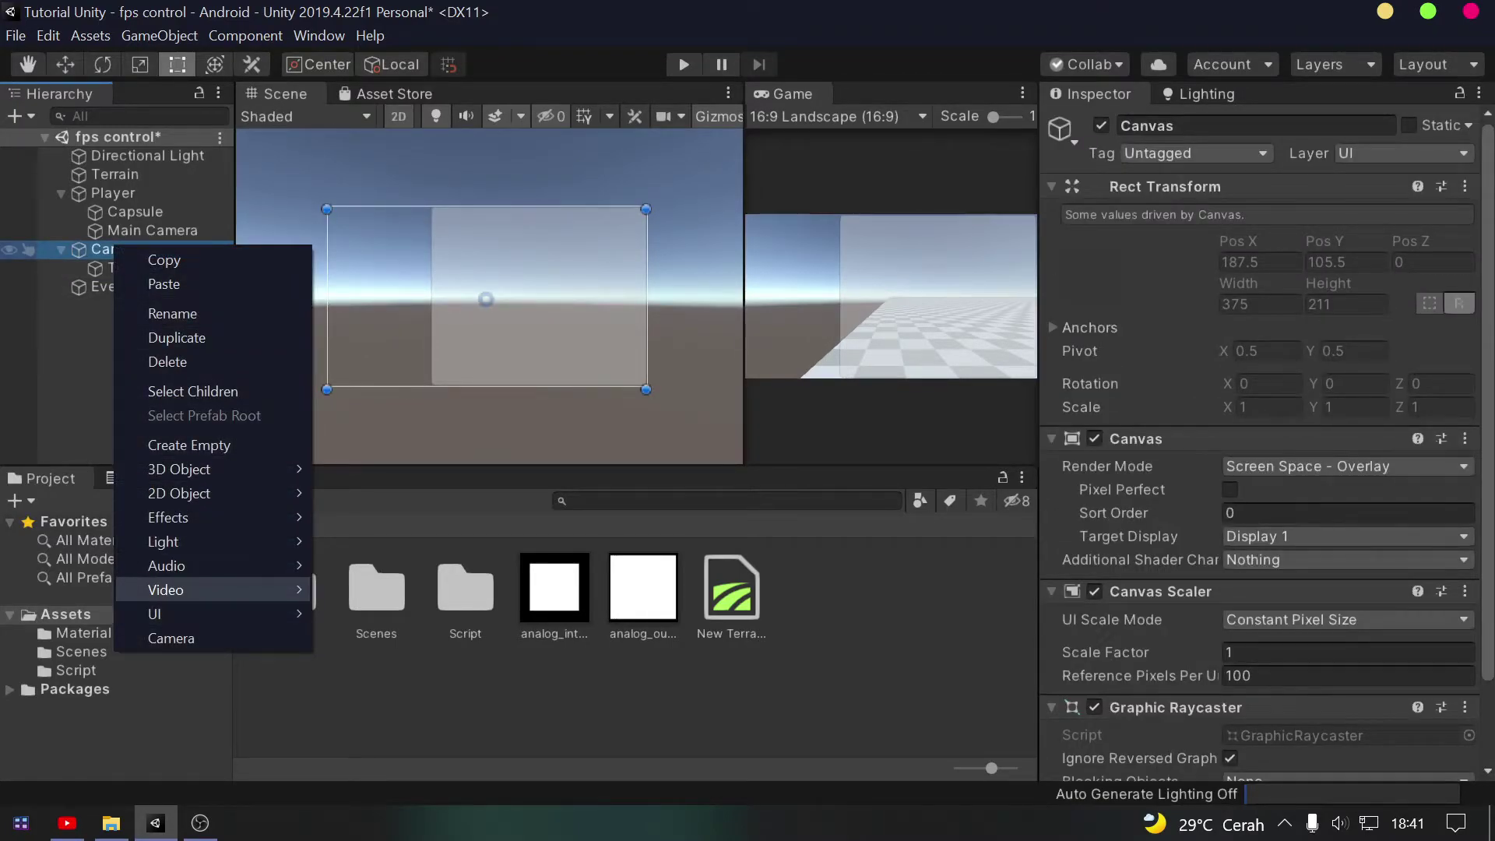
pyautogui.moveTo(164, 614)
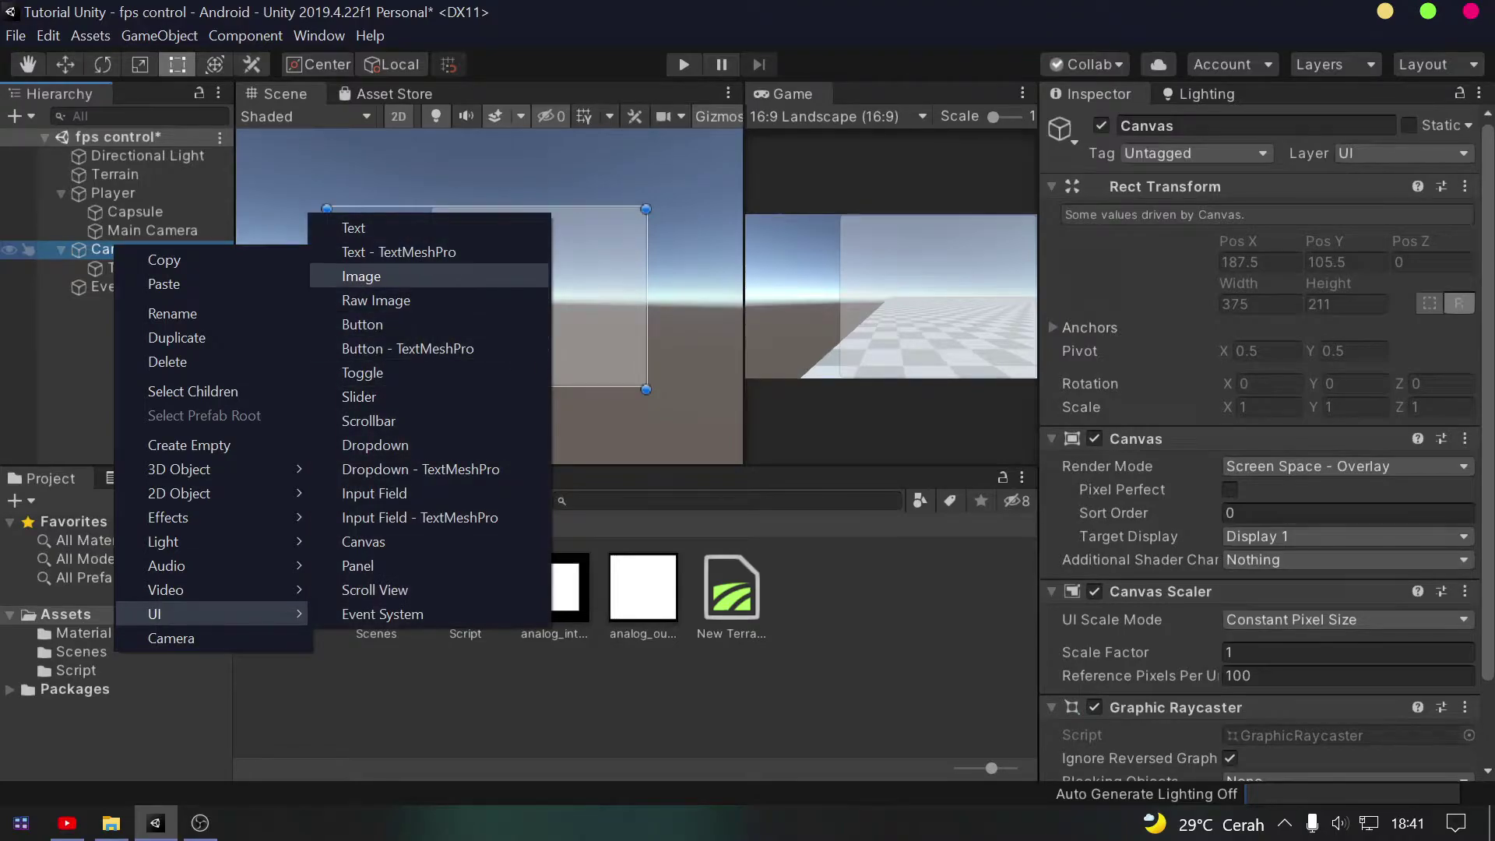
pyautogui.click(362, 275)
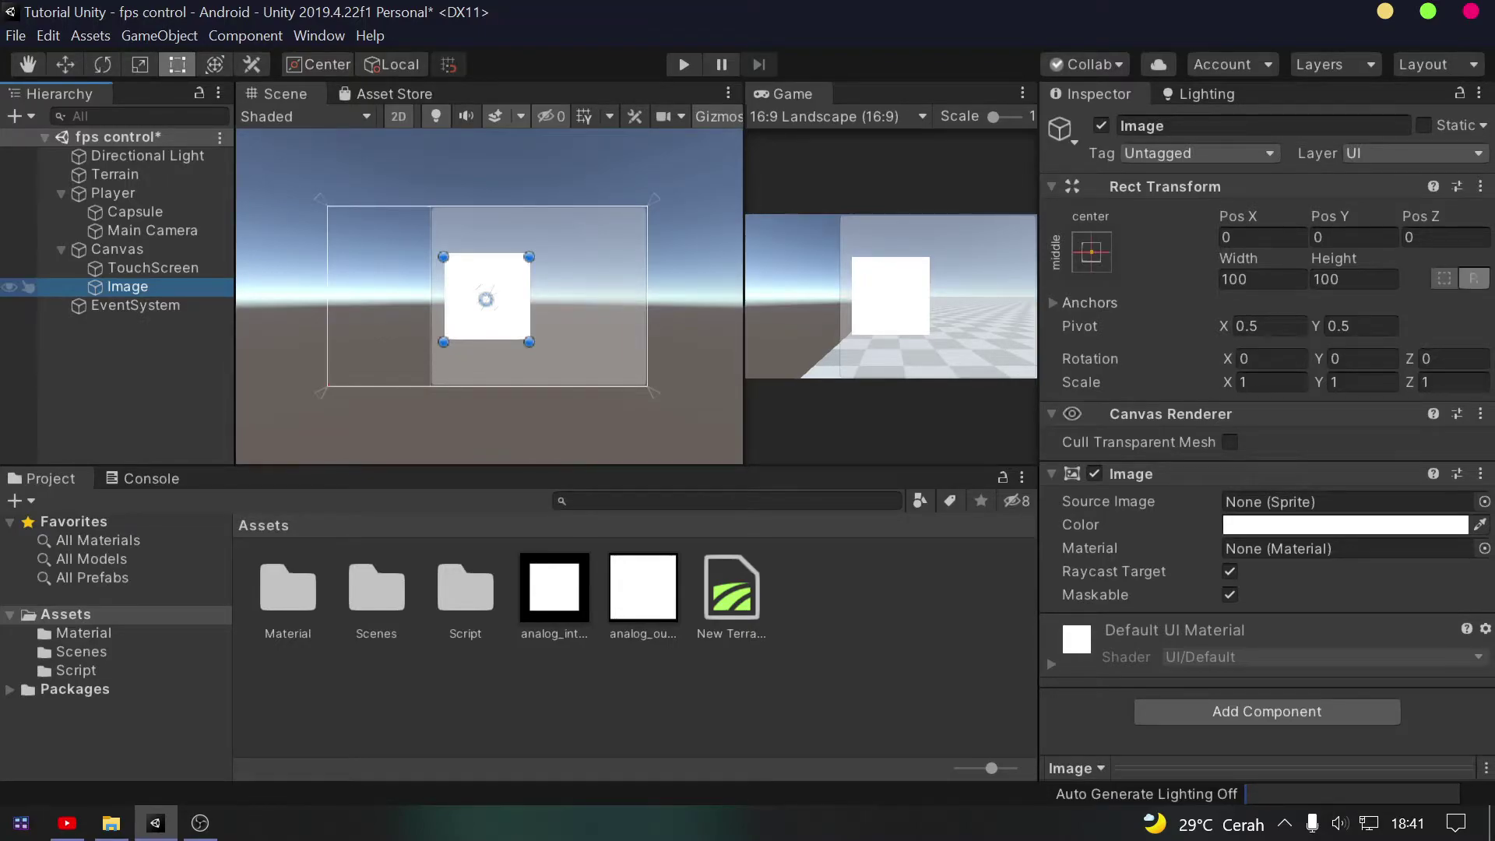
# Create an empty Analog object under Canvas and make the Image its child
pyautogui.rightClick(115, 249)
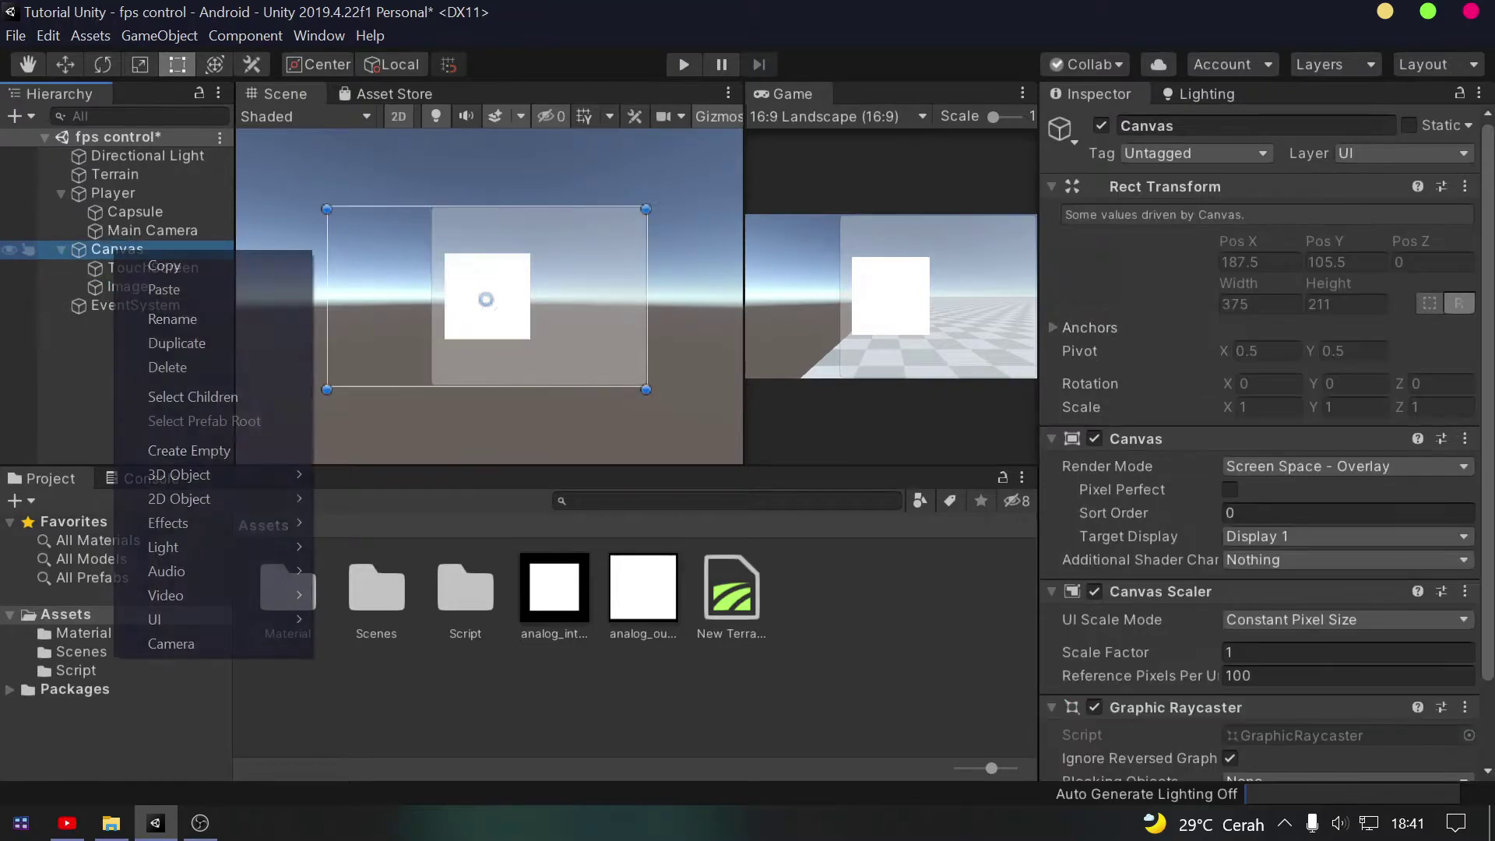
pyautogui.click(189, 450)
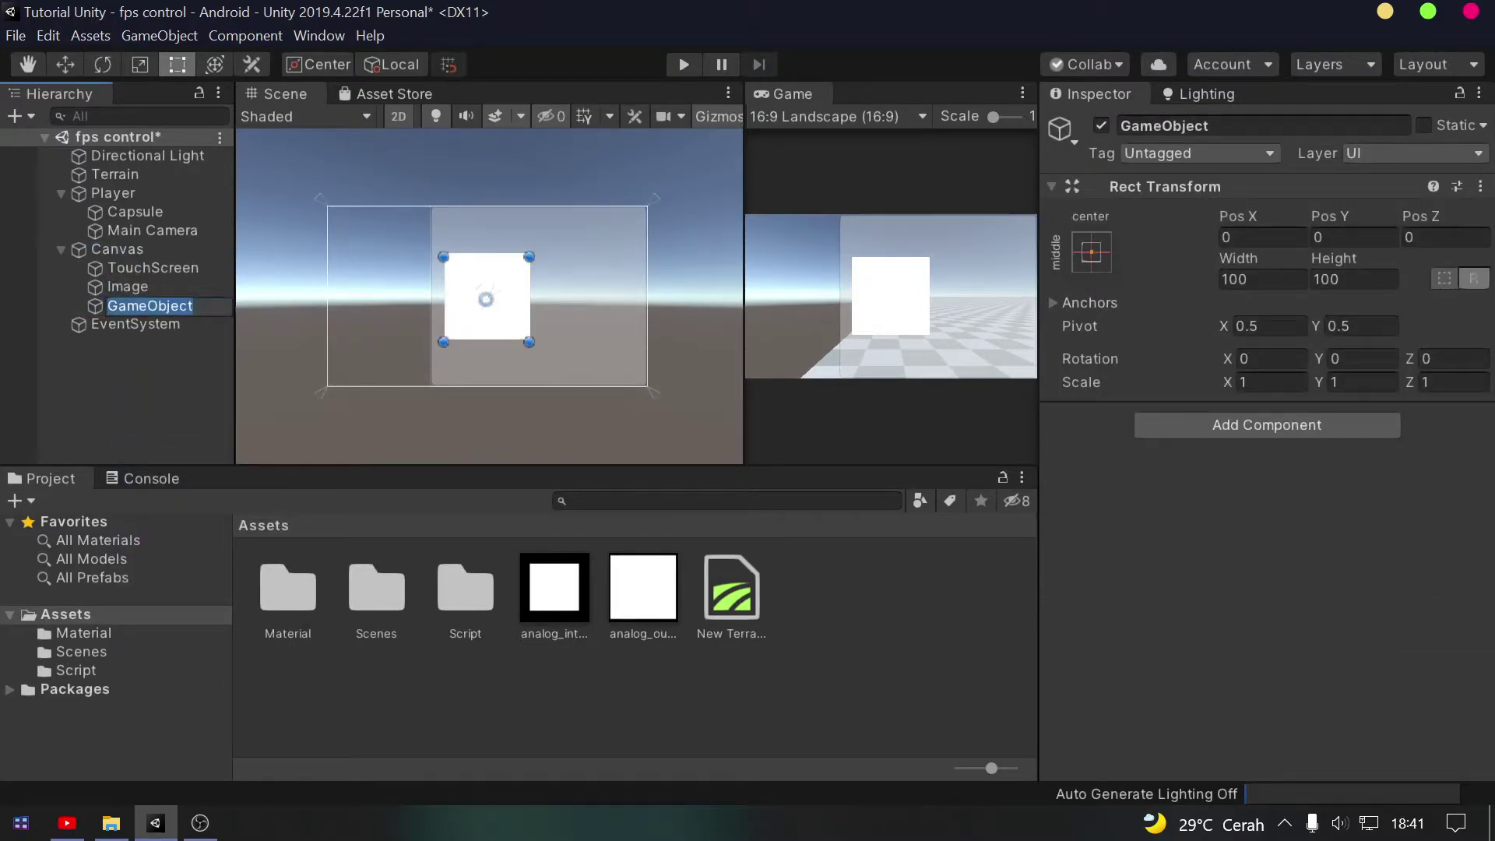
pyautogui.write('Analog')
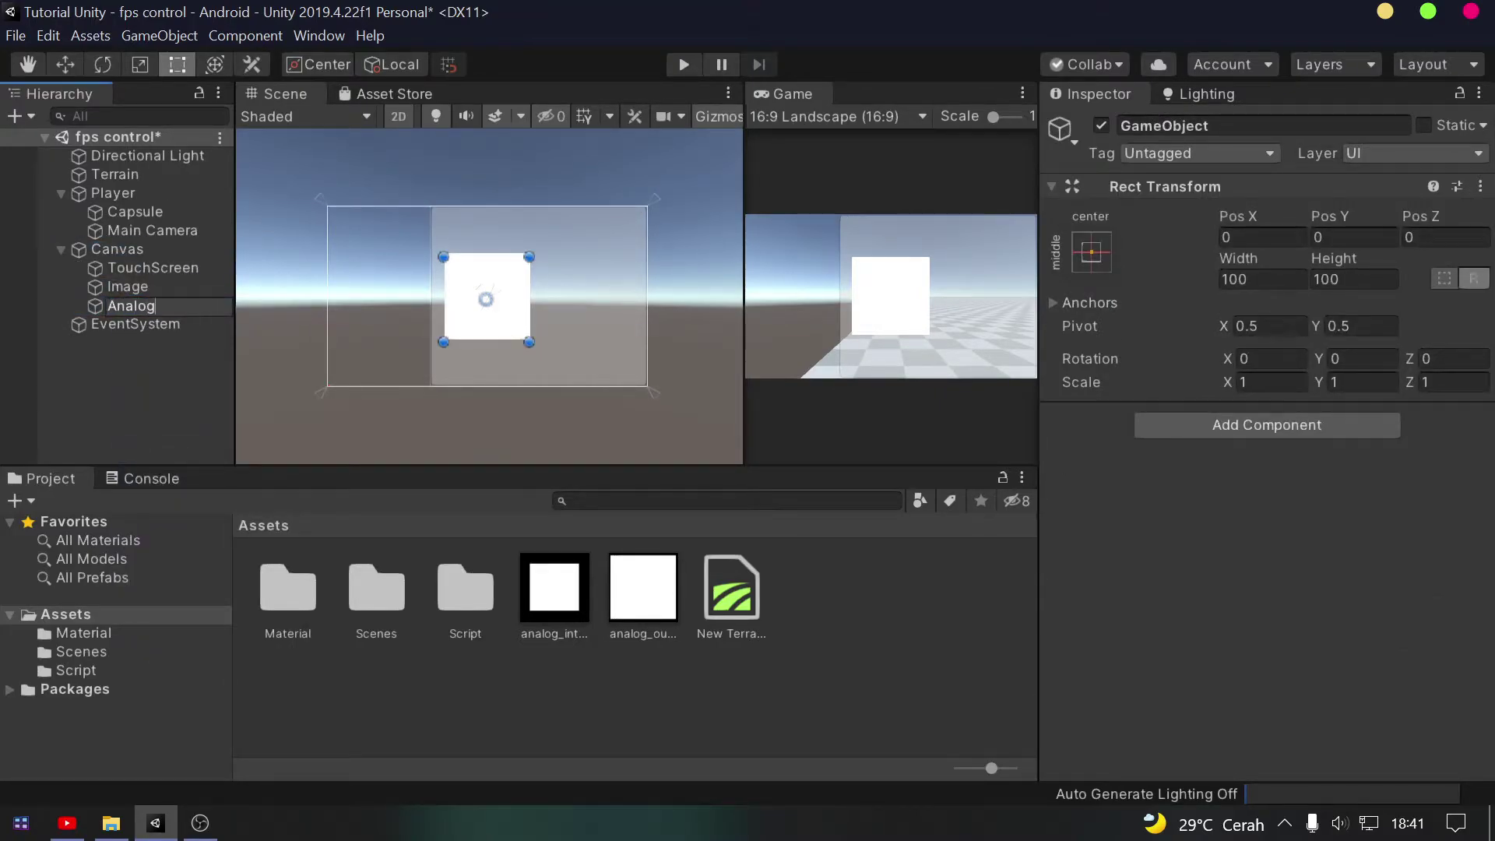
pyautogui.press('Return')
pyautogui.click(127, 287)
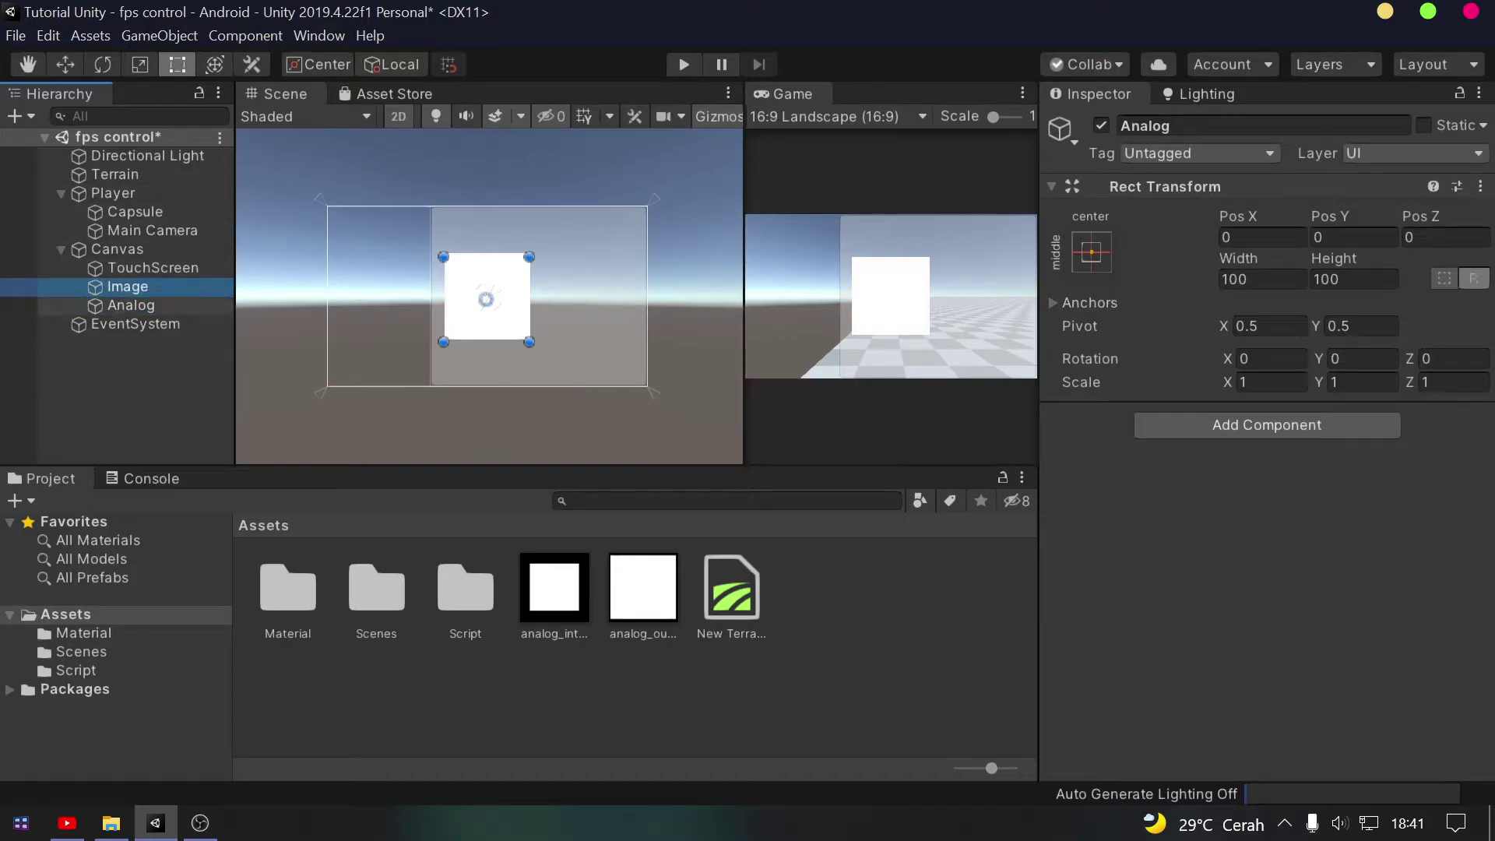
pyautogui.moveTo(127, 286); pyautogui.dragTo(131, 305)
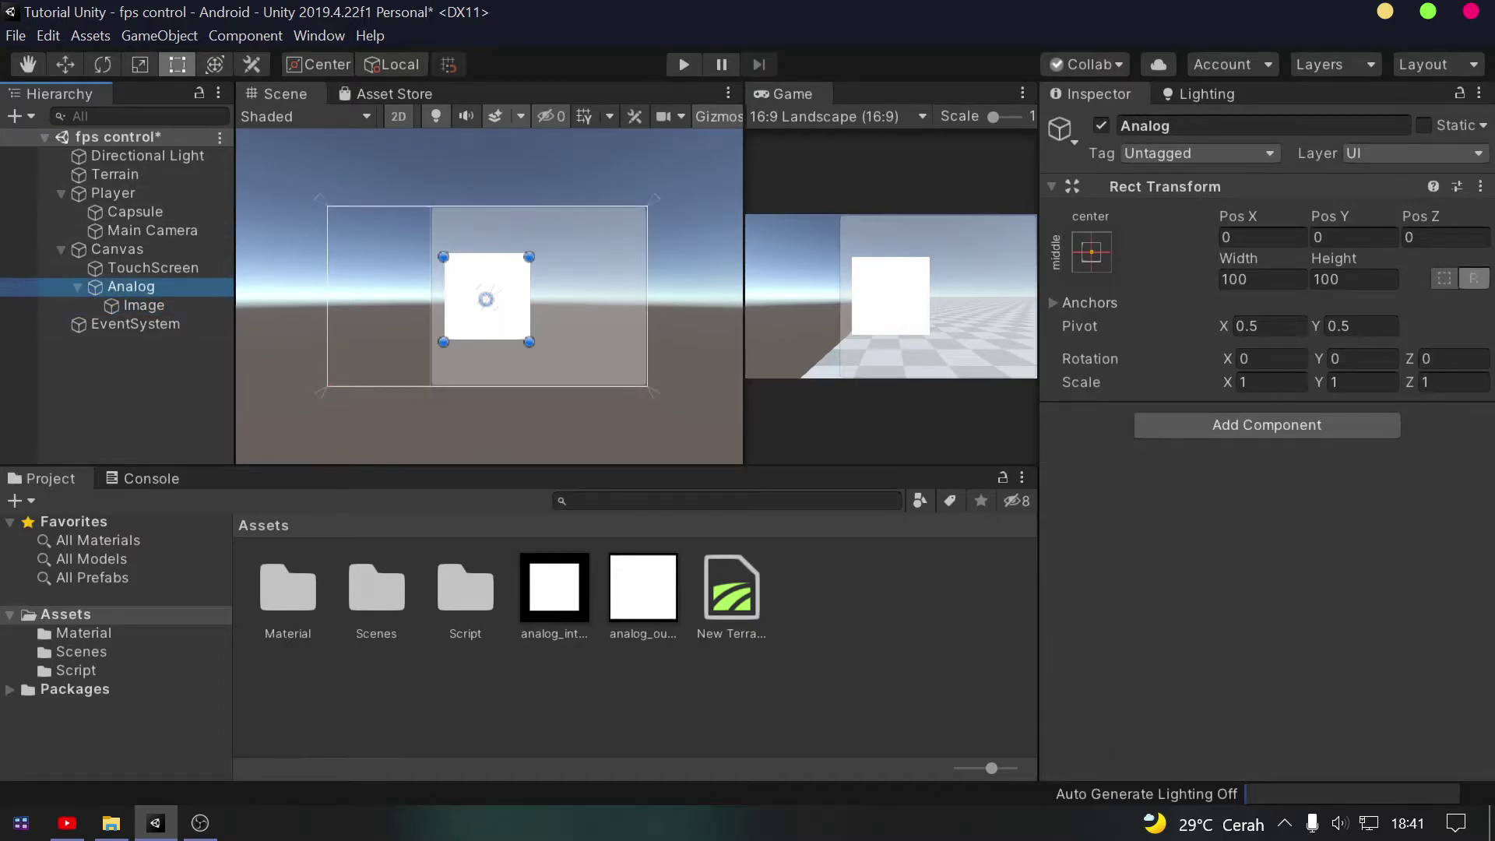
# Anchor Analog bottom-left and set the Canvas Scaler to Scale With Screen Size, 800×600 reference
pyautogui.click(1090, 252)
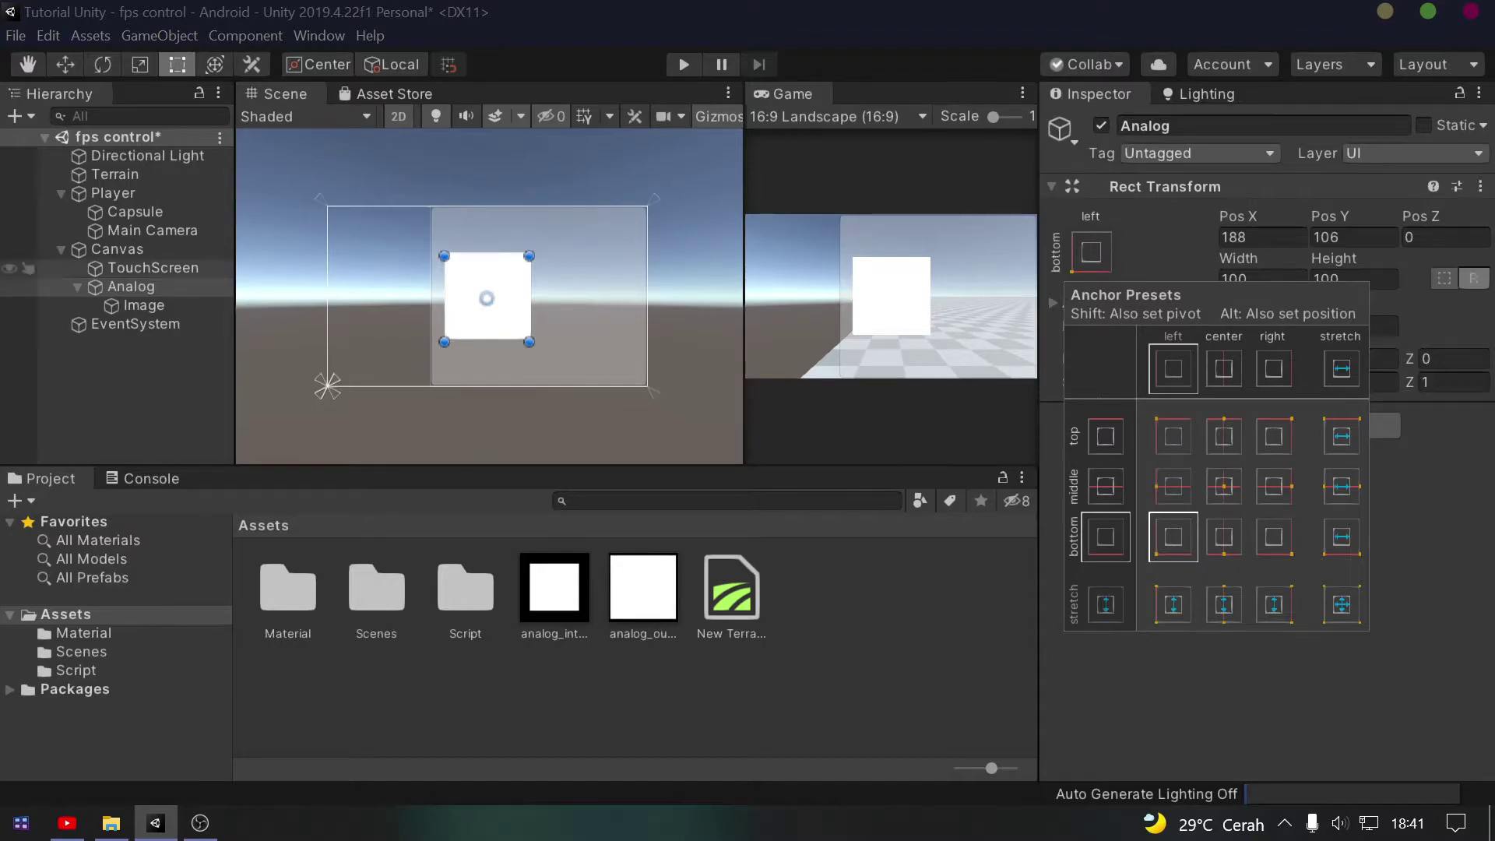
pyautogui.click(1173, 536)
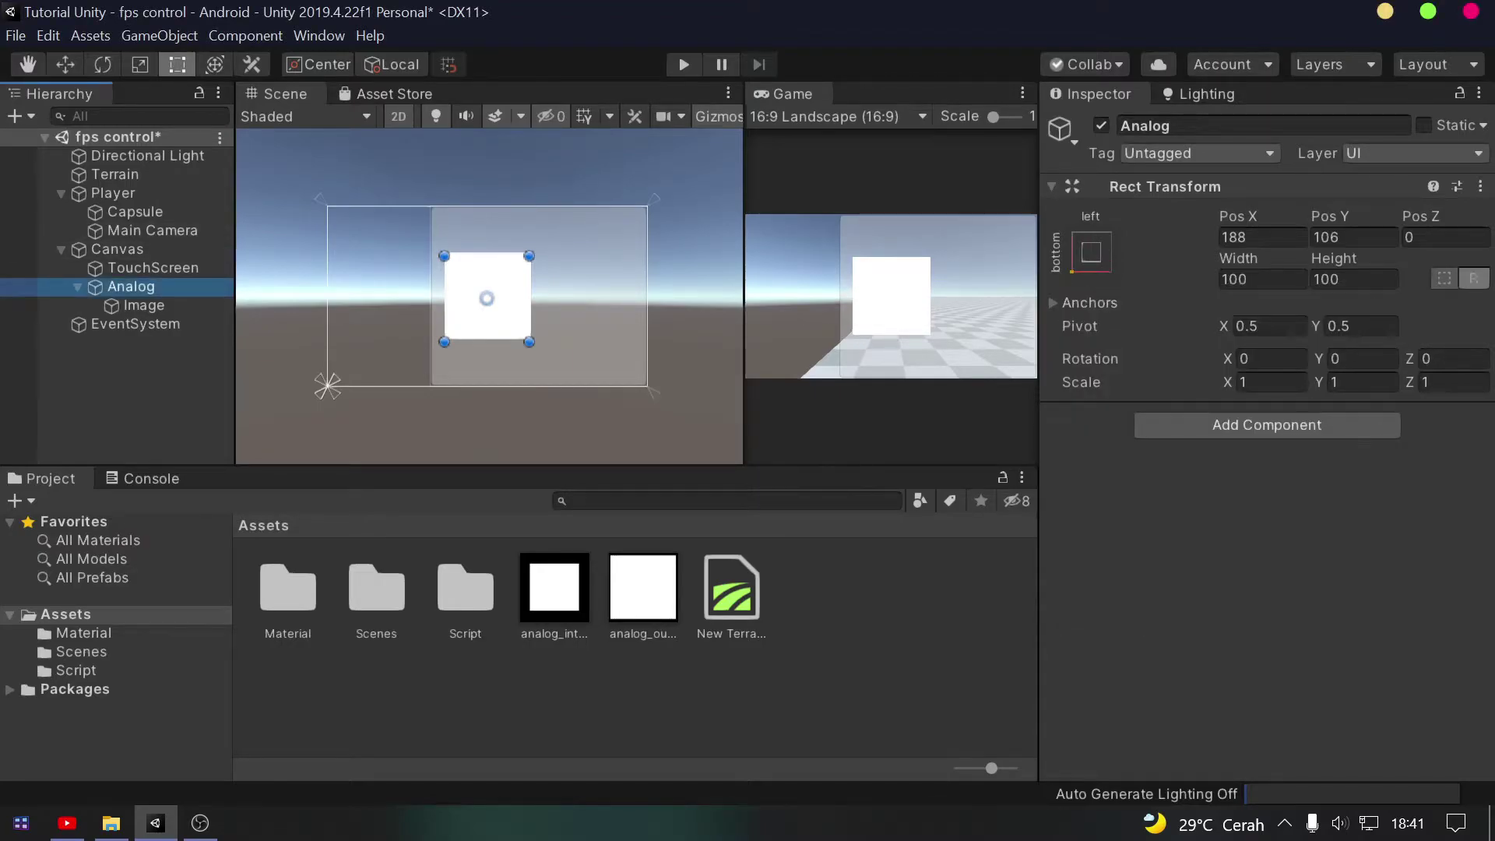
pyautogui.click(117, 249)
pyautogui.click(1339, 523)
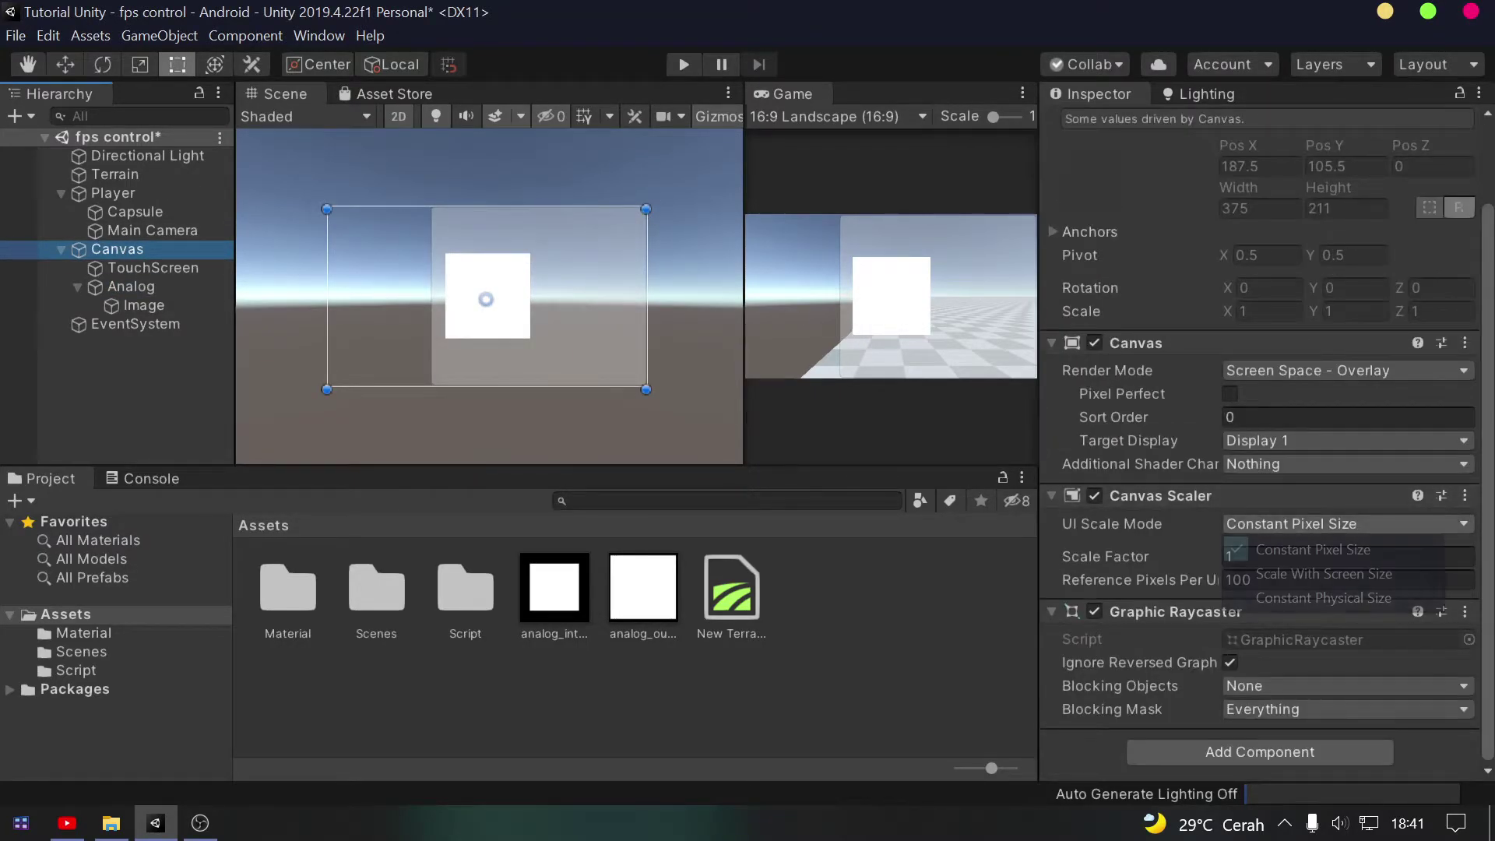
pyautogui.click(1323, 573)
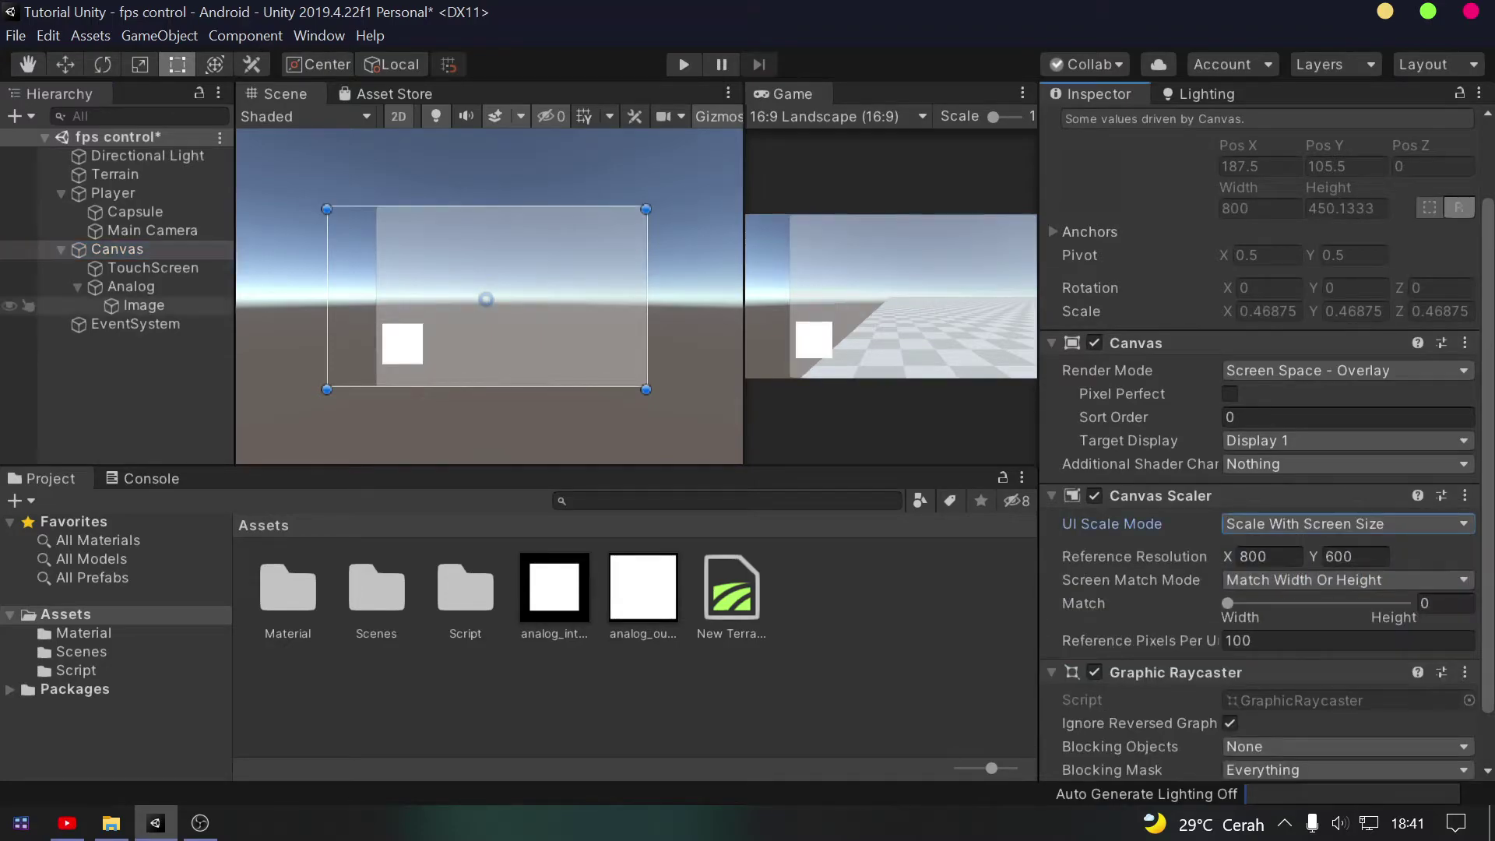
# Recheck Analog's anchor presets, then start renaming its child Image
pyautogui.click(131, 287)
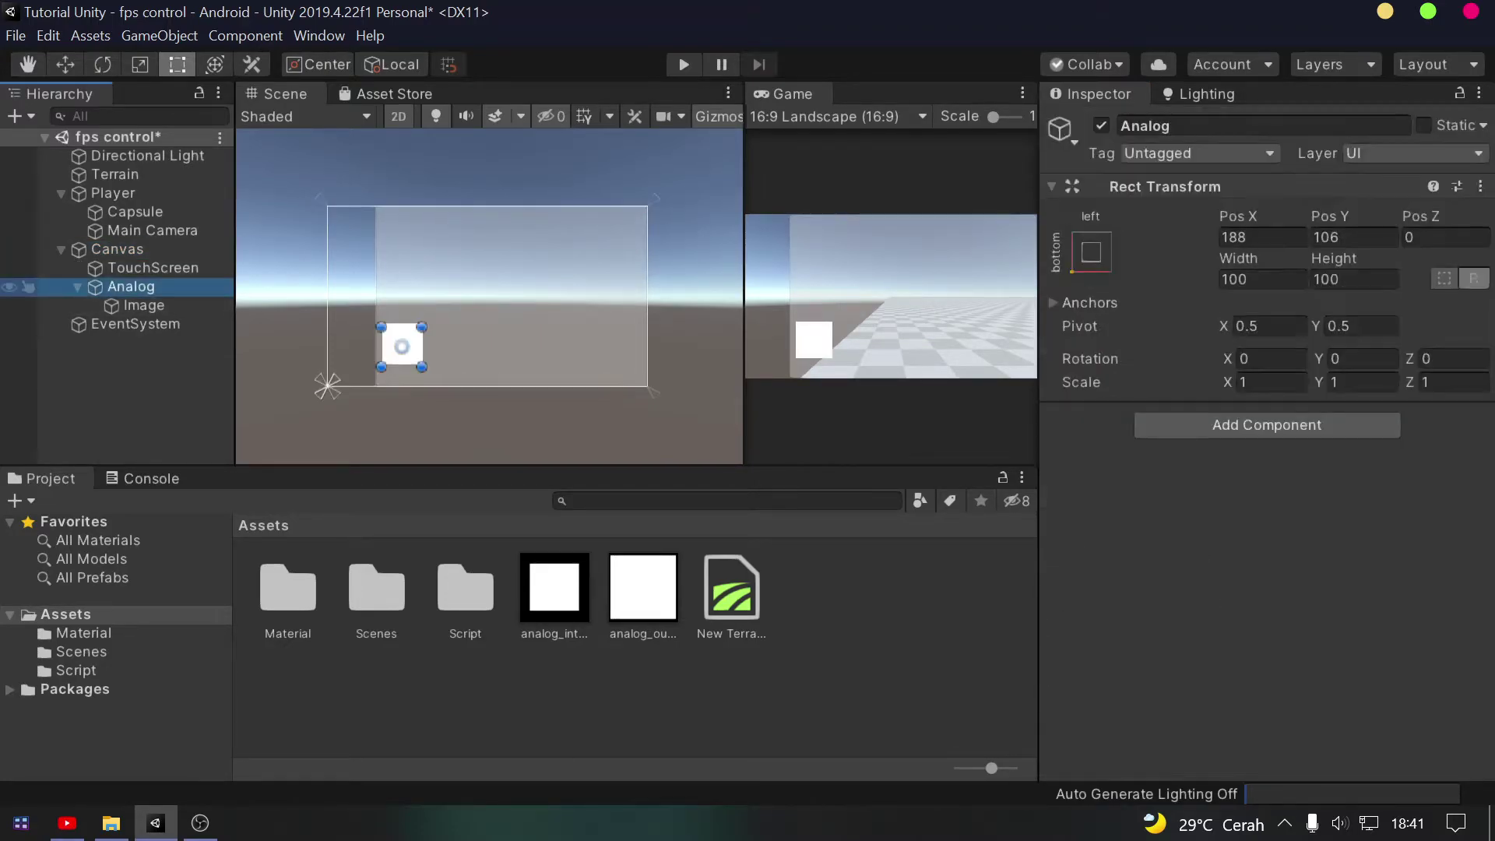
pyautogui.click(1090, 250)
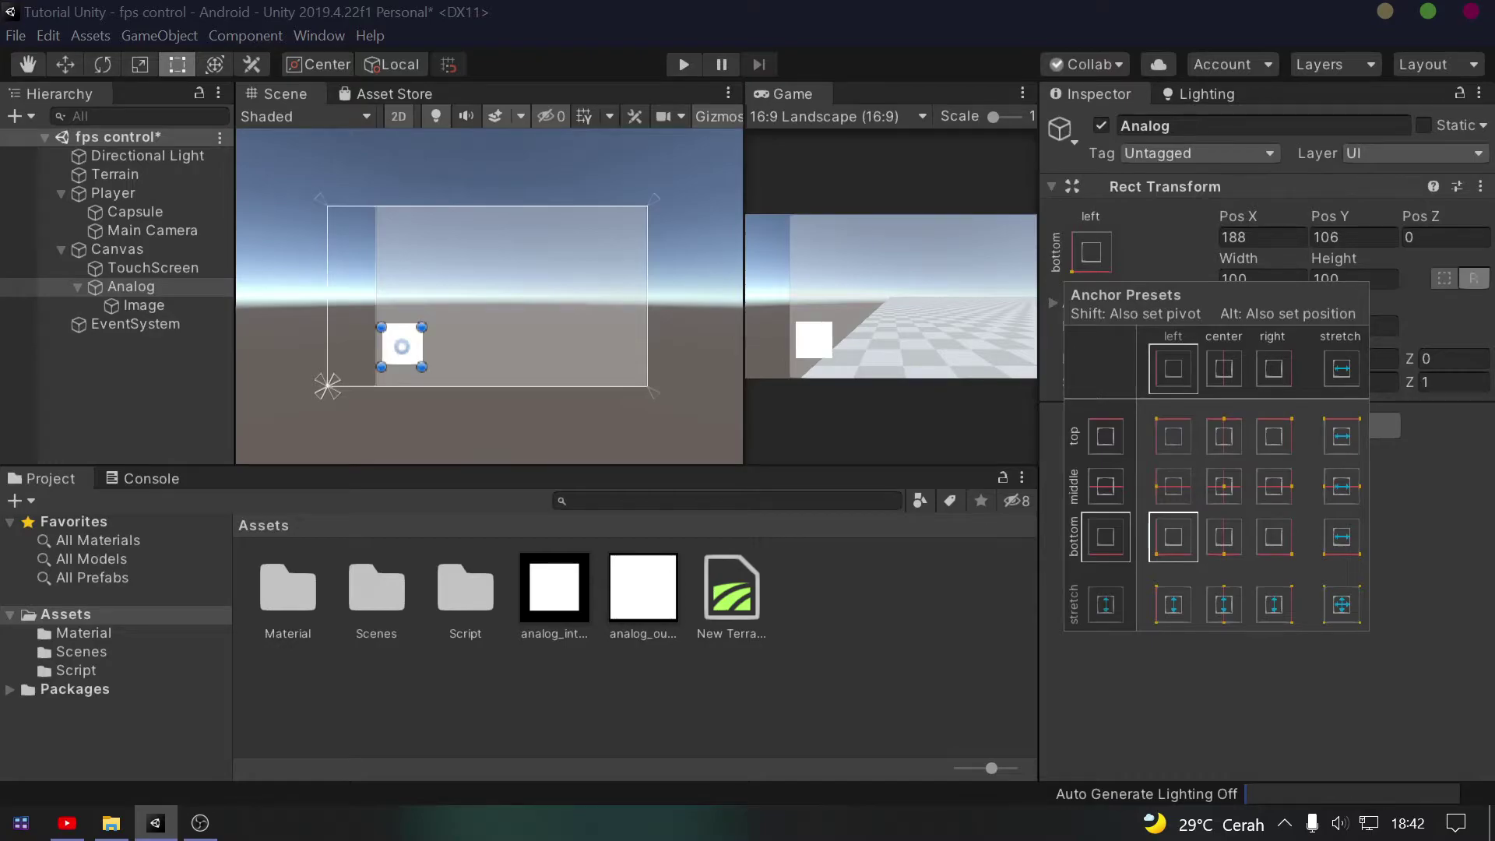
pyautogui.click(19, 306)
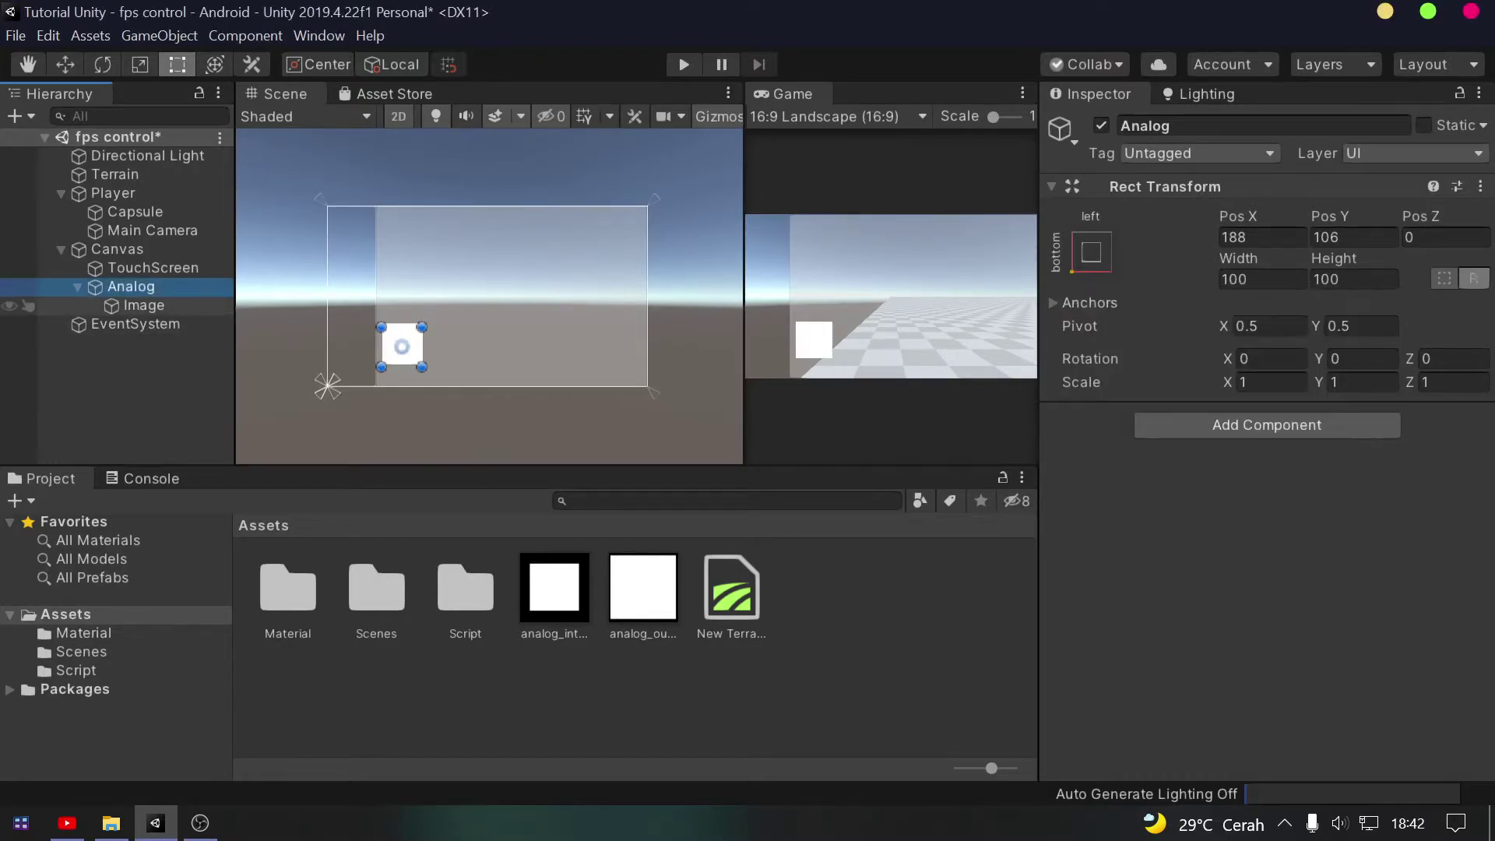
pyautogui.click(144, 305)
pyautogui.press('F2')
# Rename the image to Joystick and add a child UI Image named Handler
pyautogui.write('Joystick')
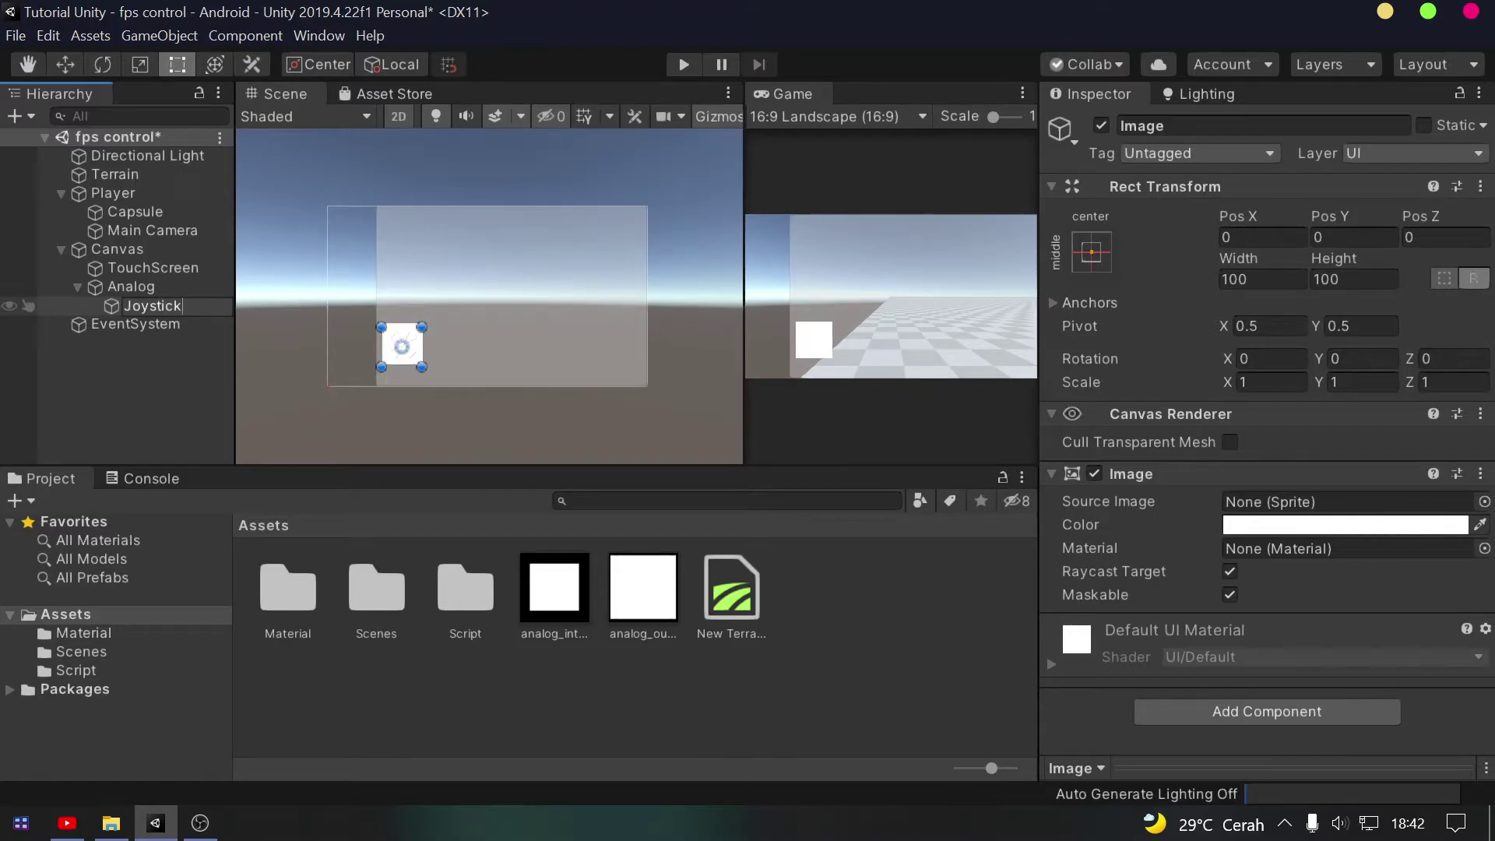
pyautogui.press('Return')
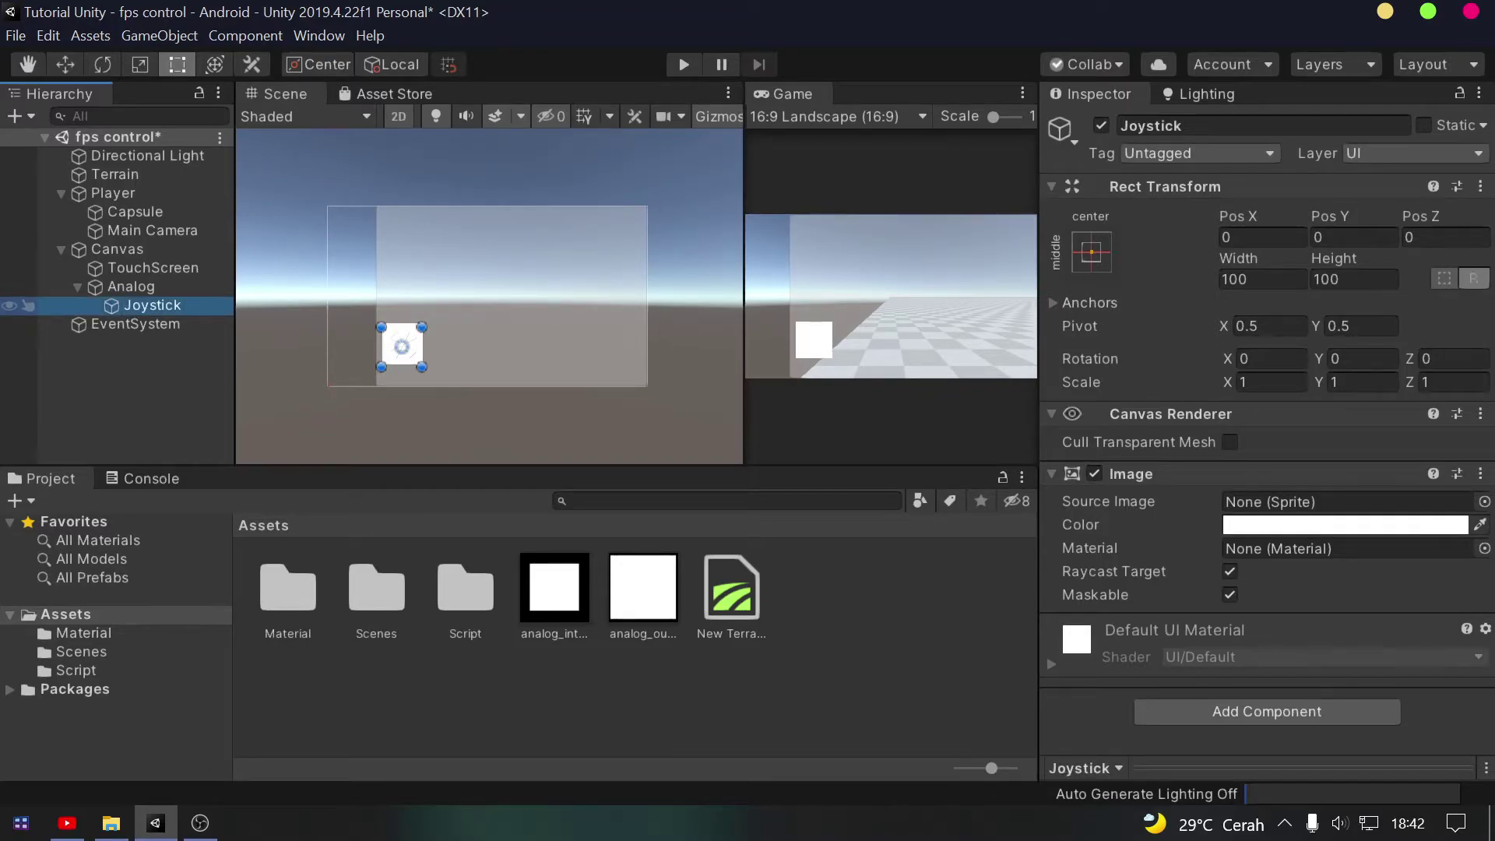
pyautogui.rightClick(154, 306)
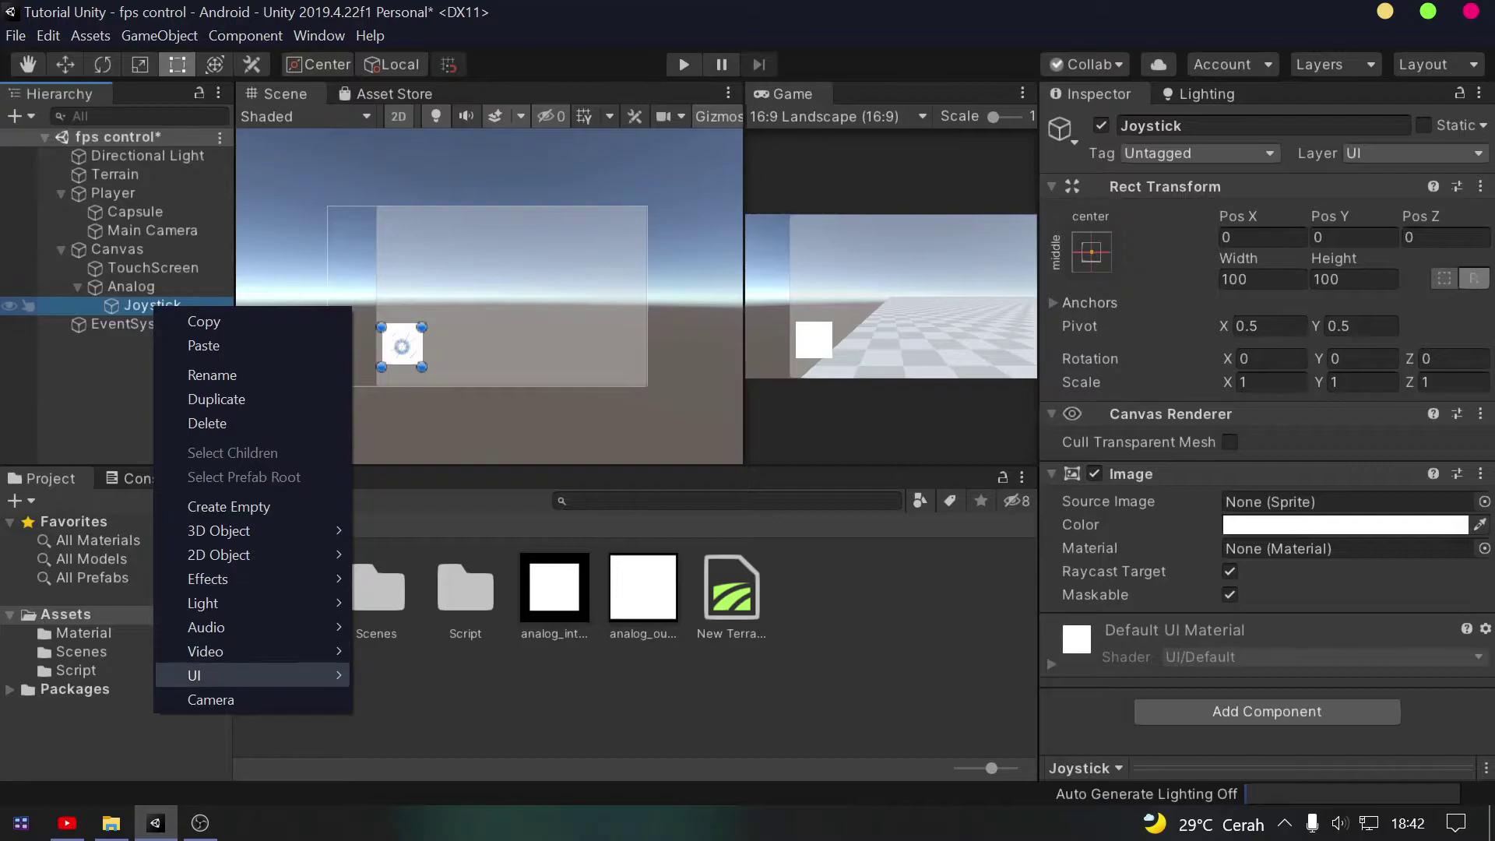
pyautogui.moveTo(249, 675)
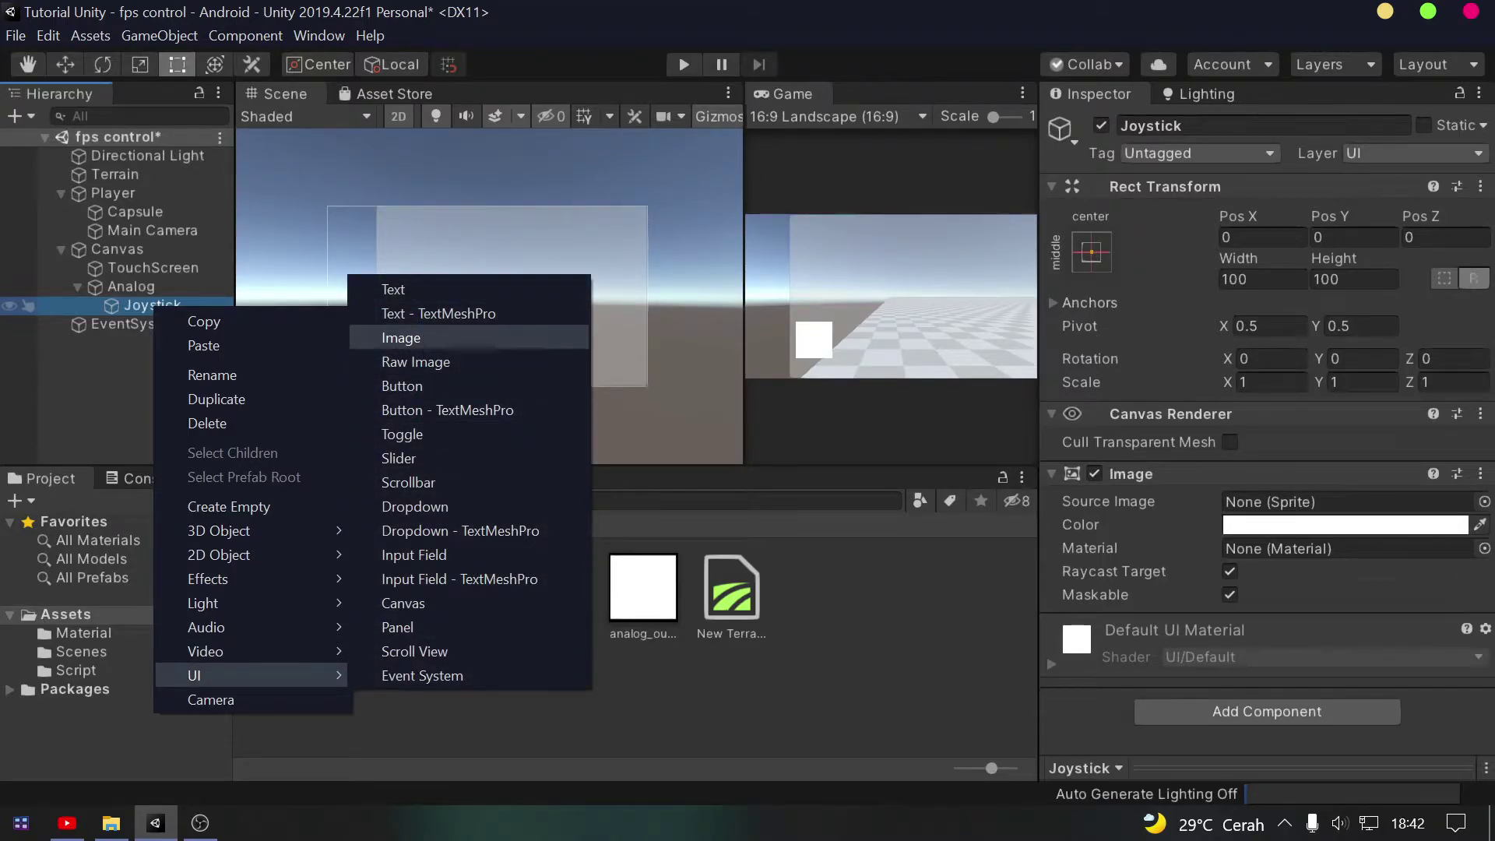
pyautogui.click(401, 337)
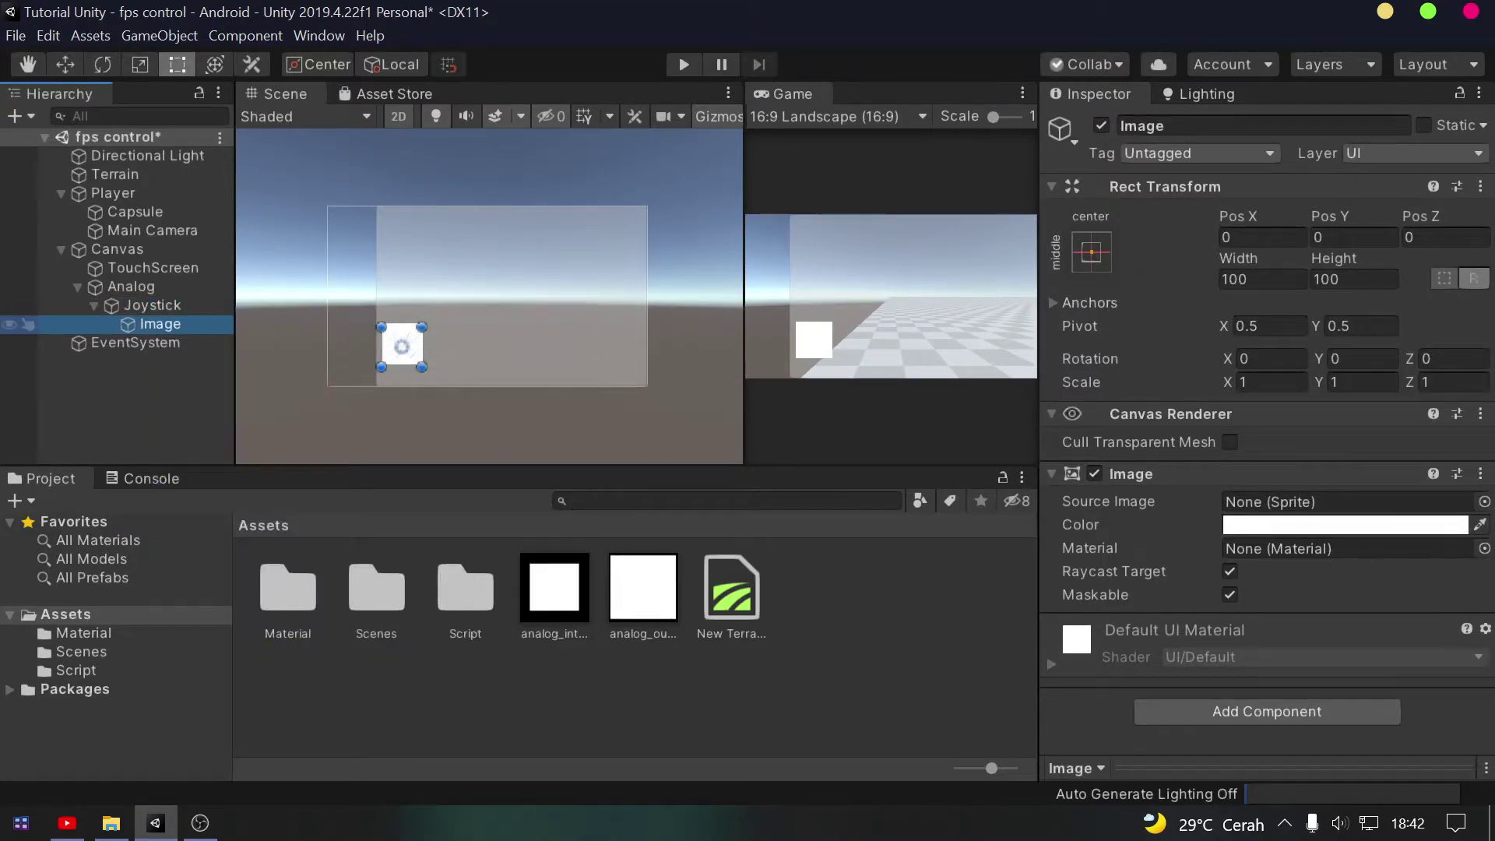
pyautogui.write('G')
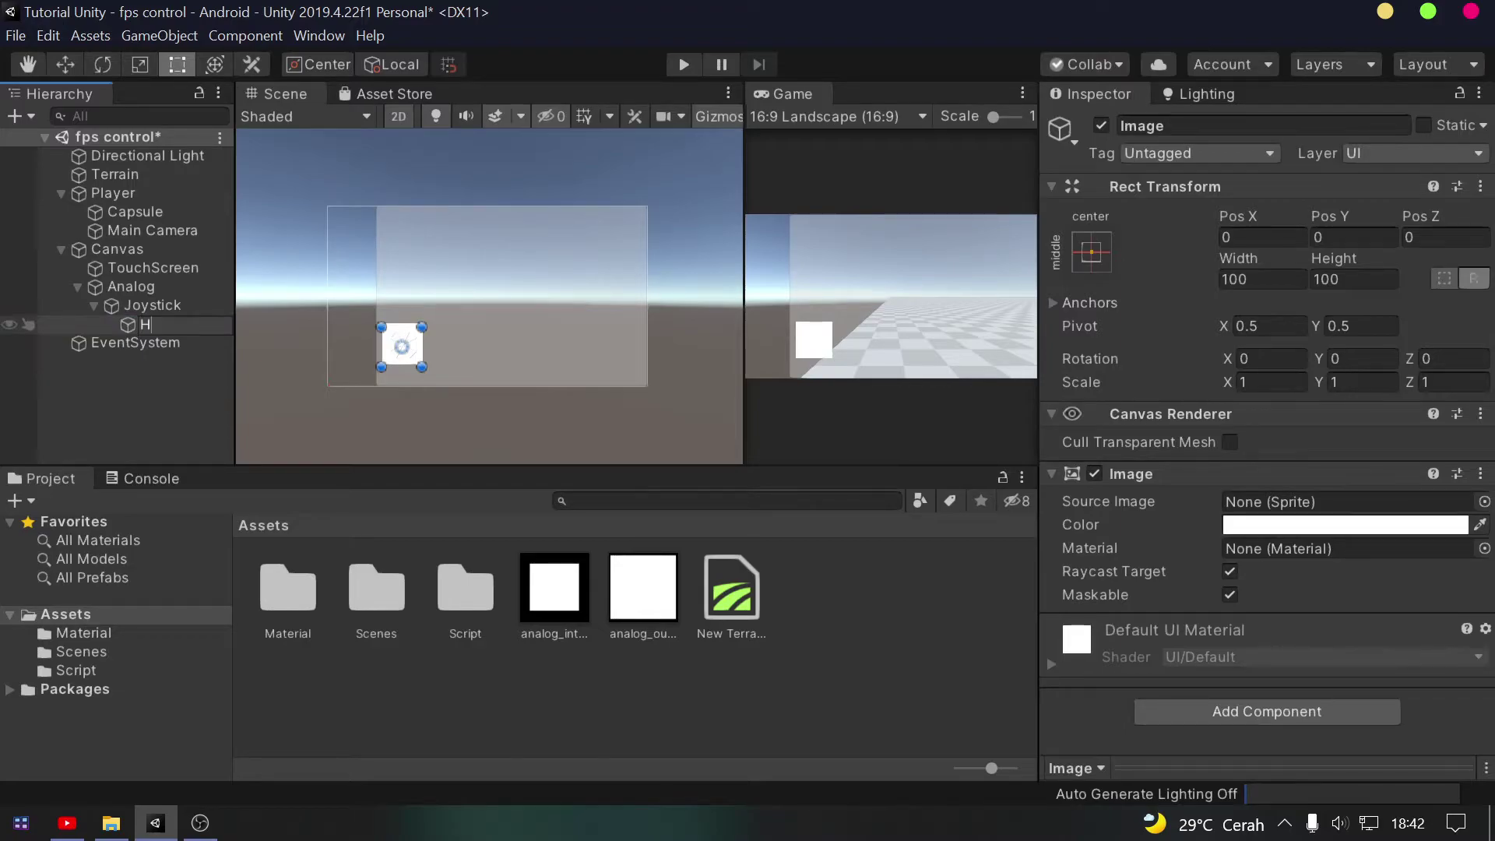
pyautogui.press('Return')
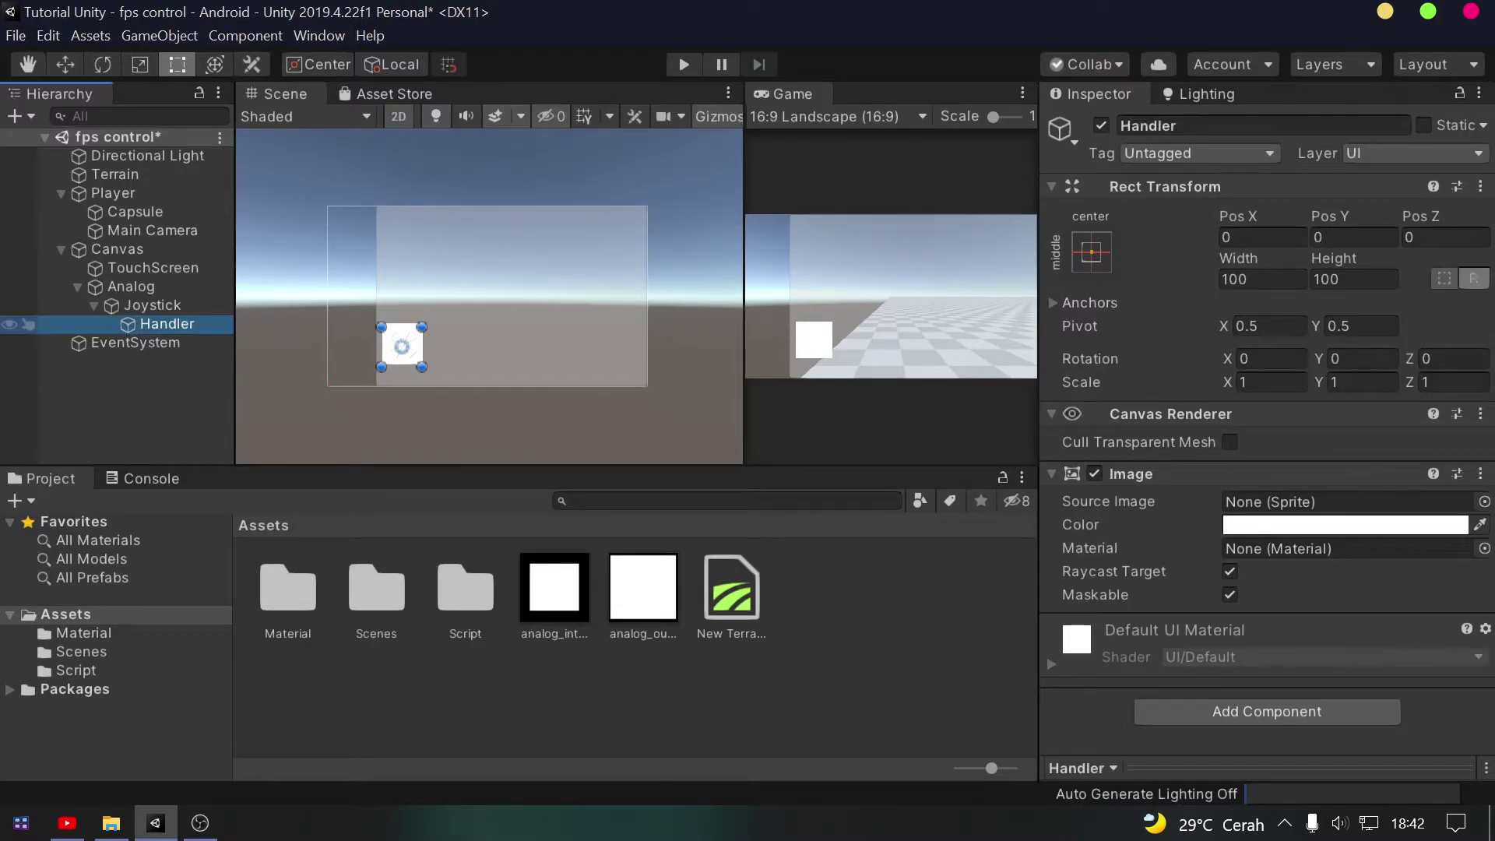
# Anchor Joystick to the bottom-left preset, placing it at position 50, 50
pyautogui.click(152, 304)
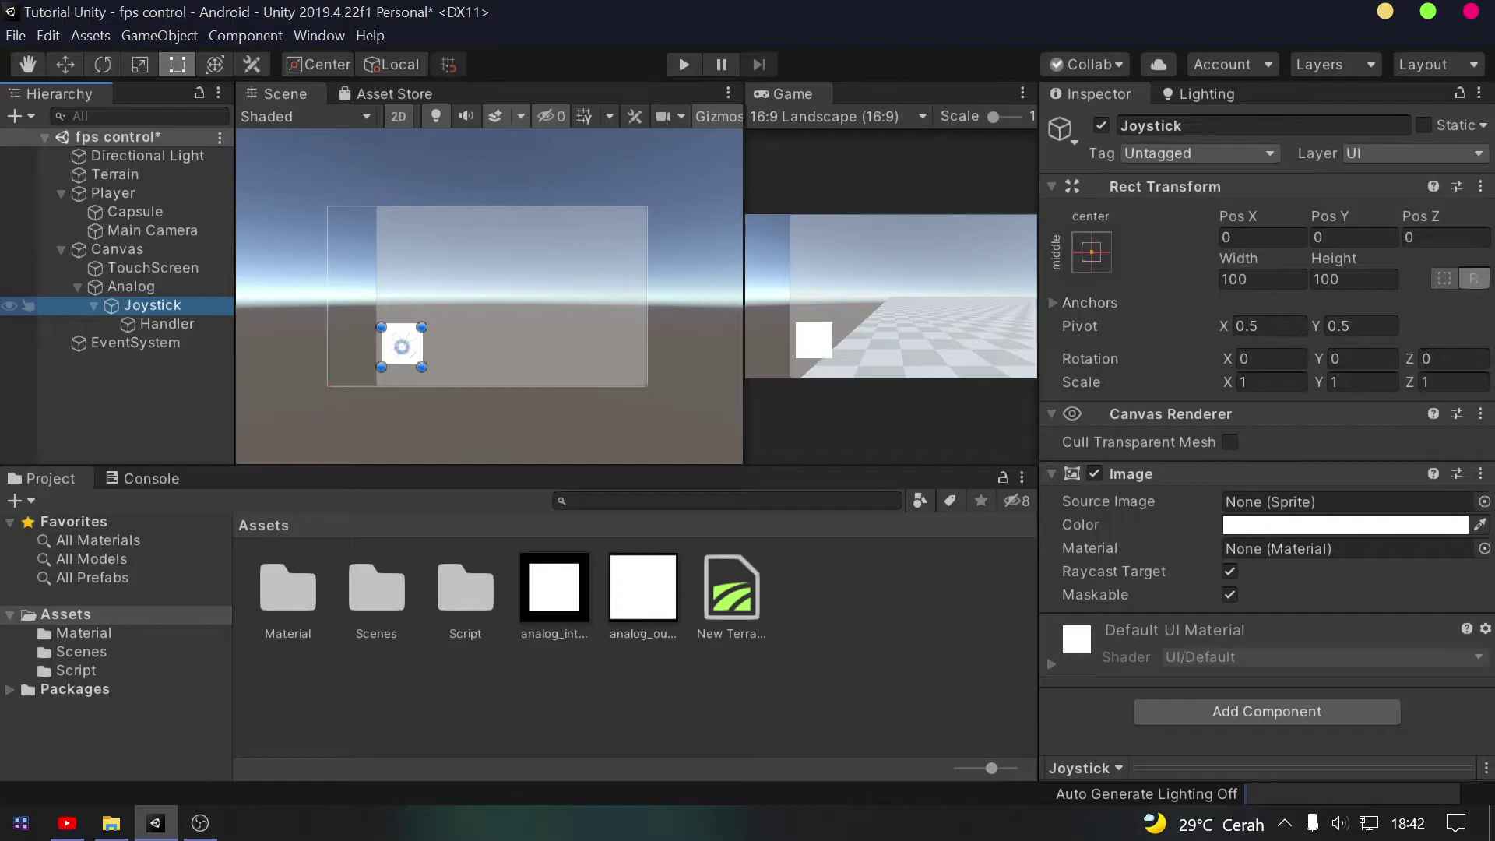
pyautogui.click(131, 285)
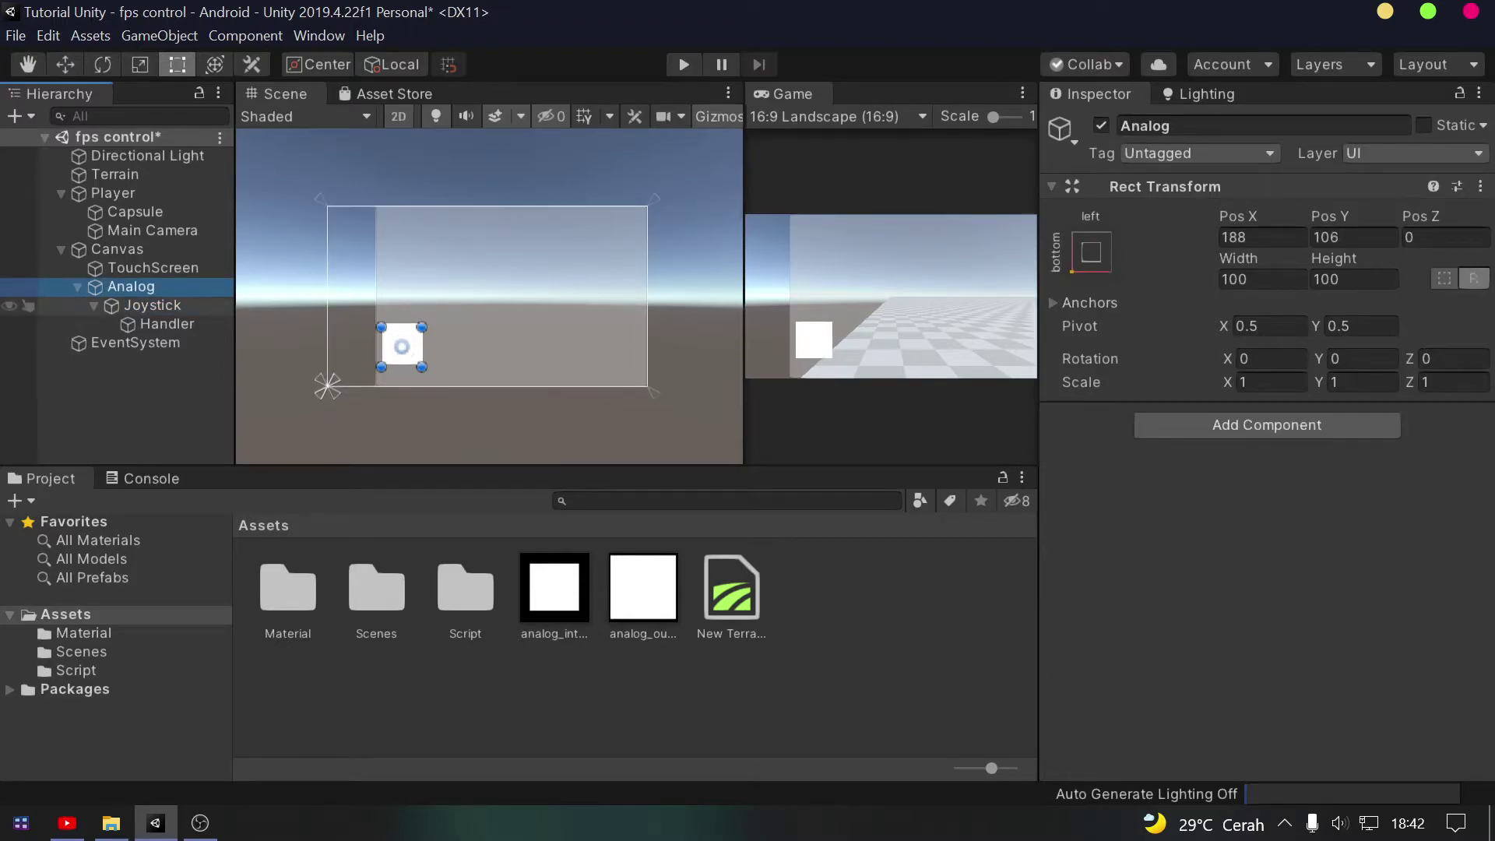
pyautogui.click(151, 304)
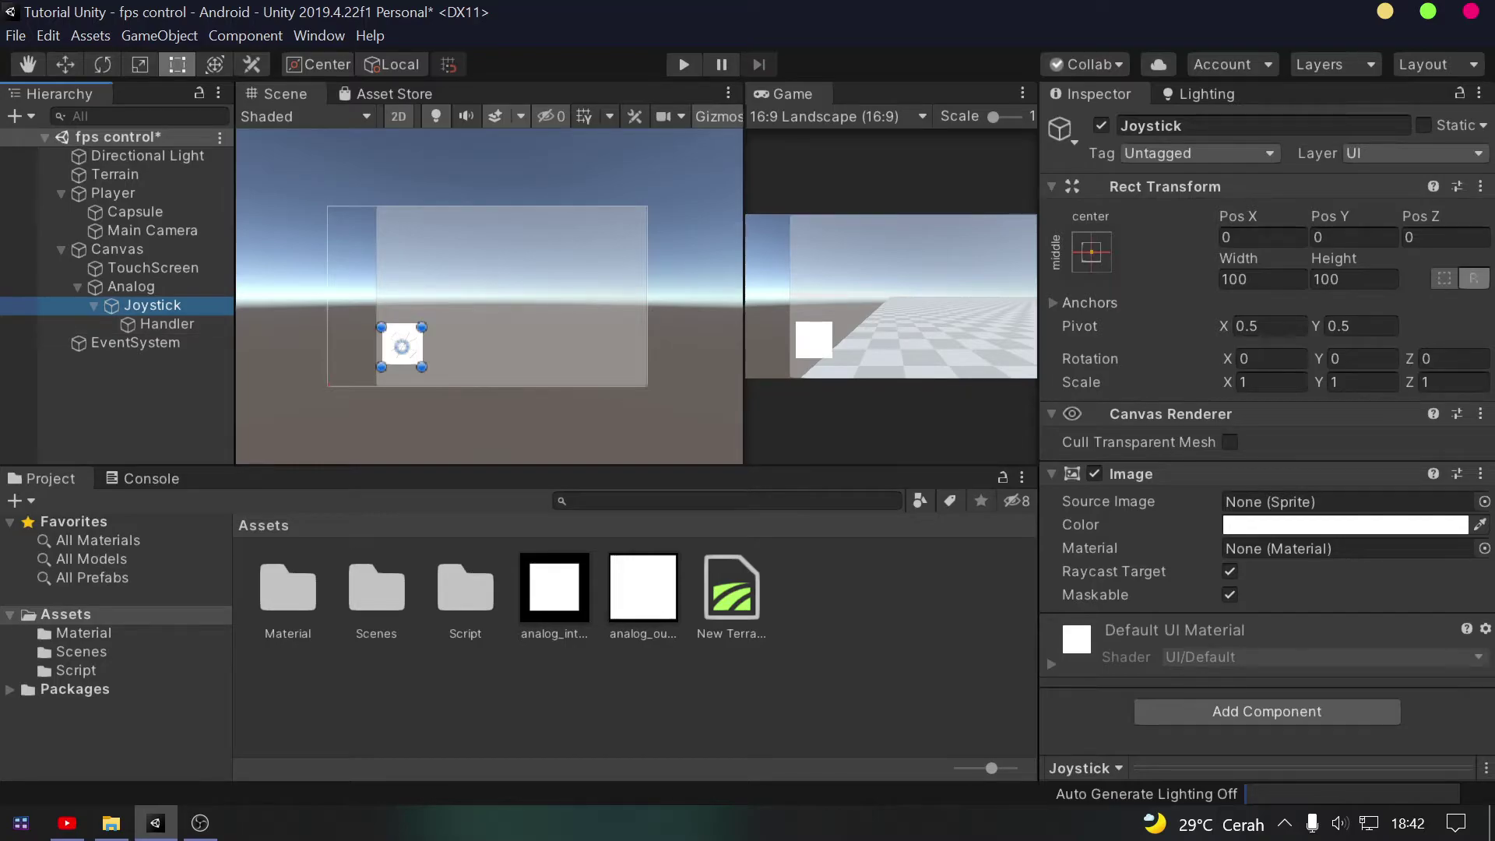
pyautogui.click(1091, 251)
pyautogui.click(1173, 536)
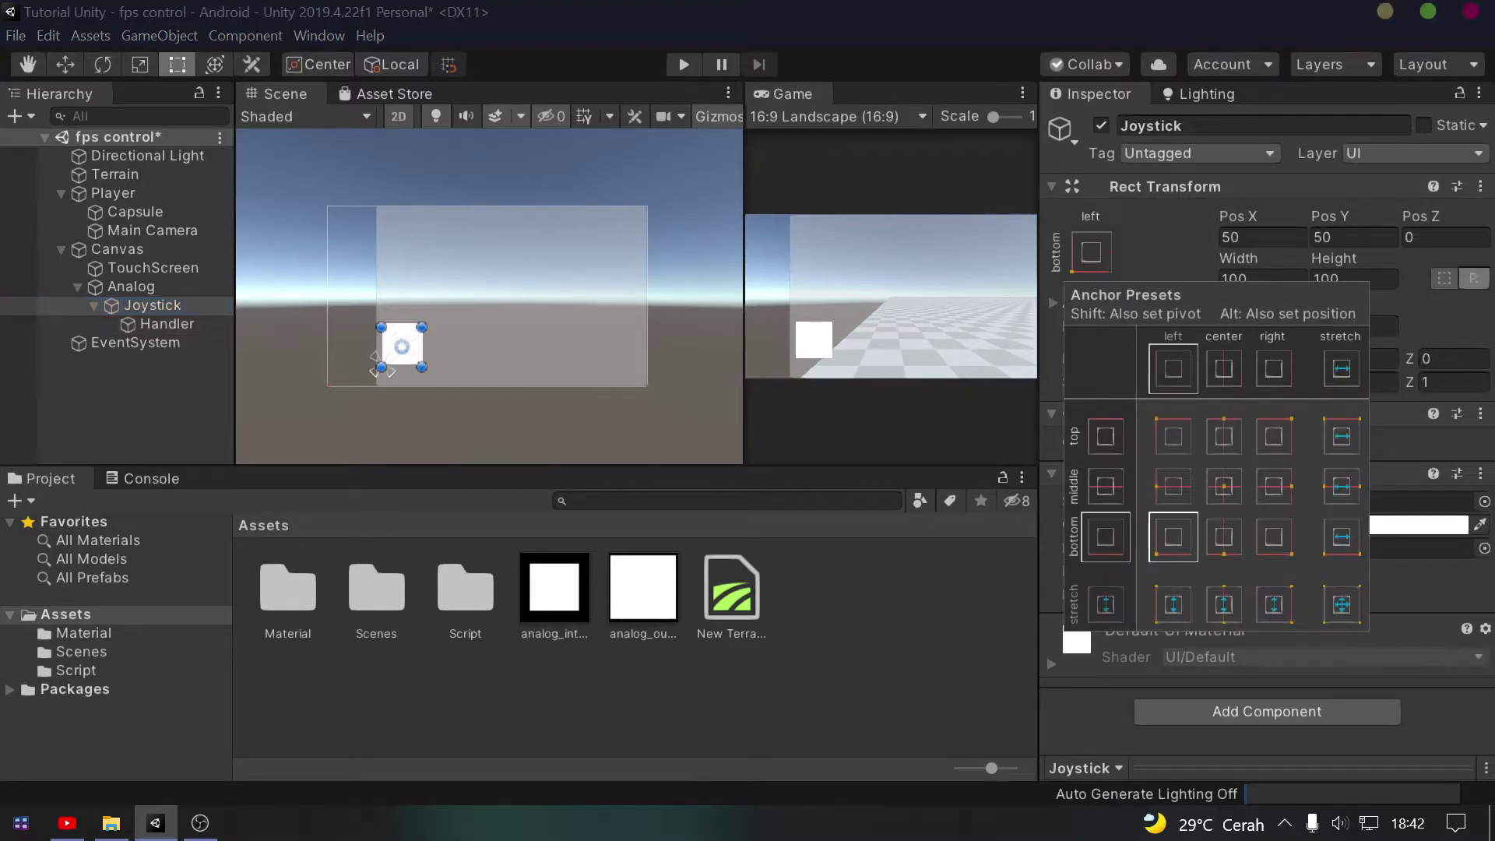
pyautogui.click(31, 305)
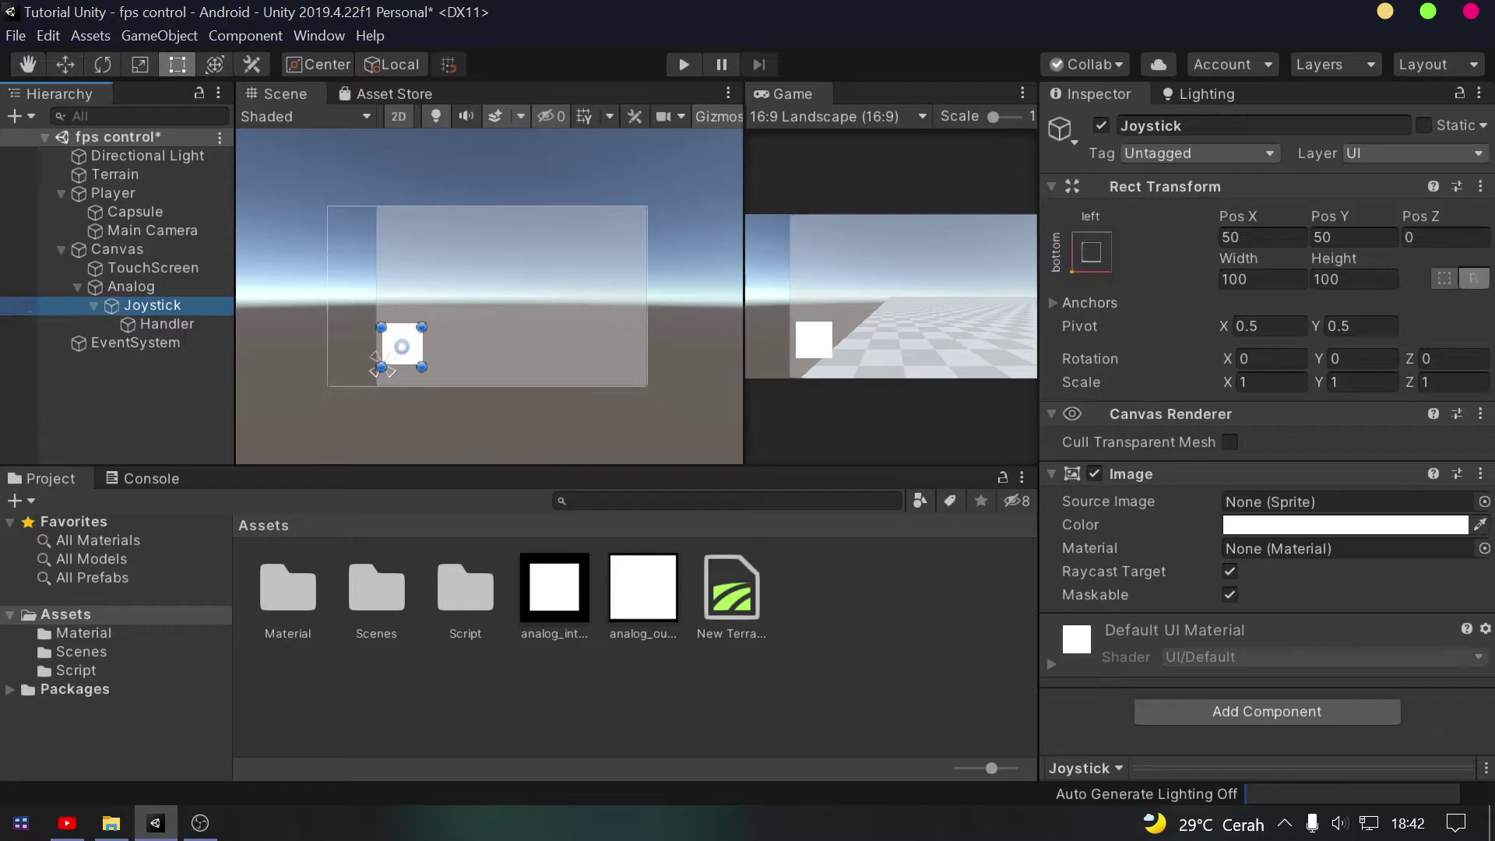
pyautogui.click(554, 587)
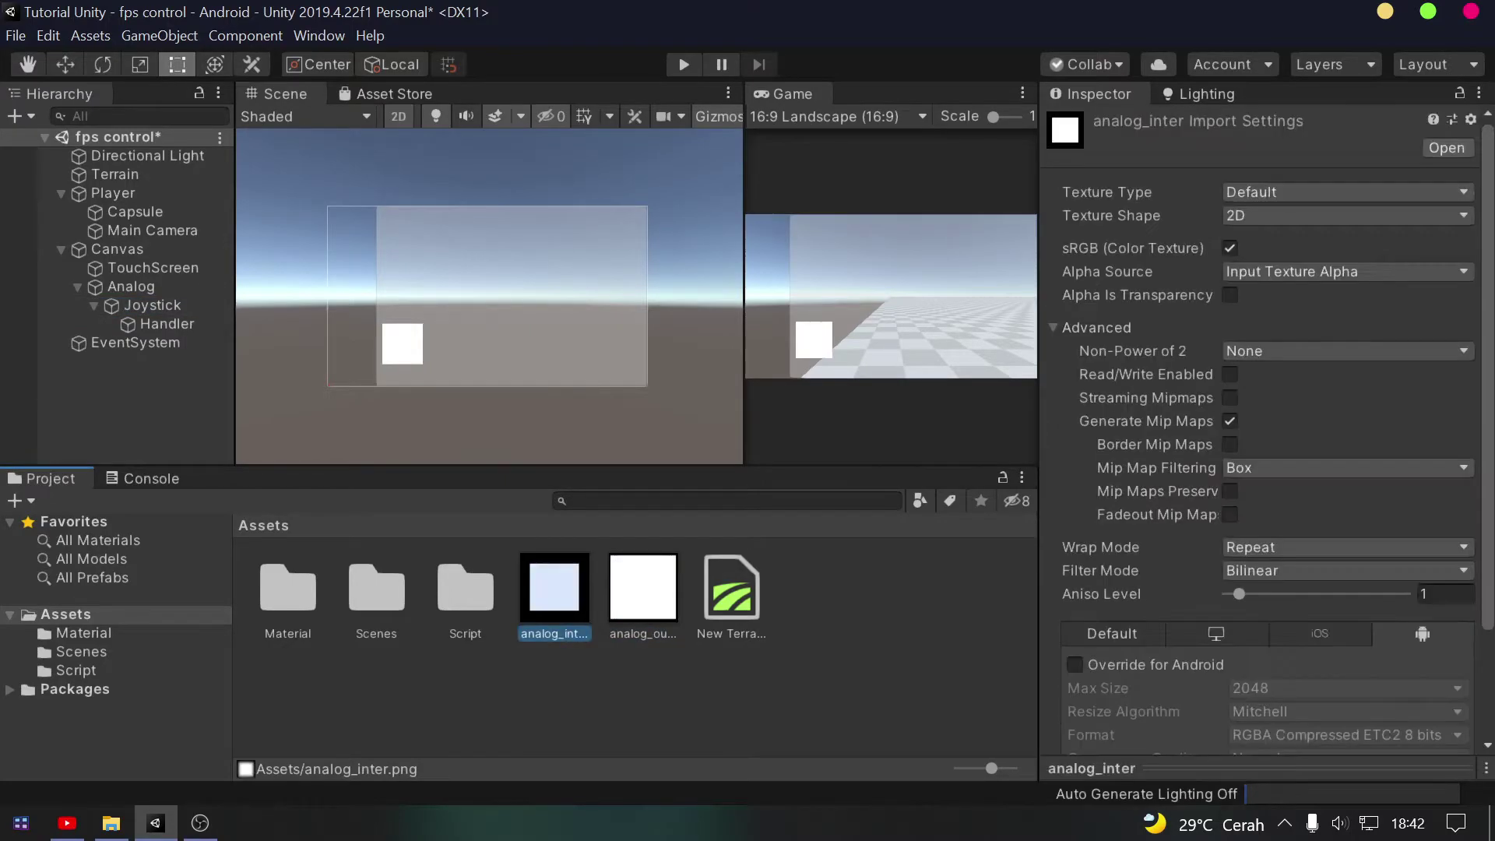
# Import the analog_outer texture as Sprite (2D and UI) and apply
pyautogui.click(643, 588)
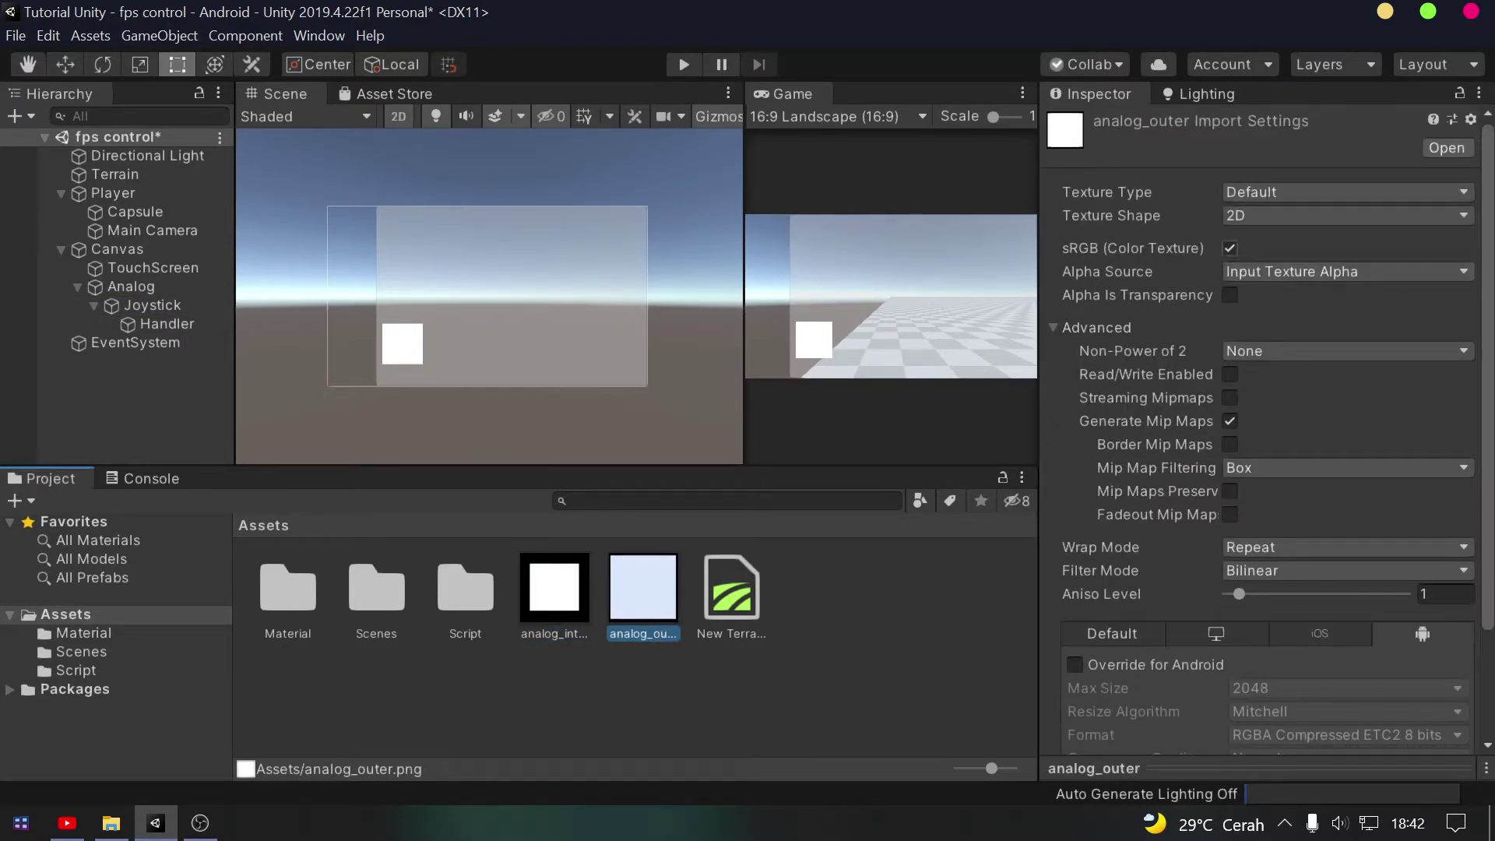
pyautogui.click(1344, 191)
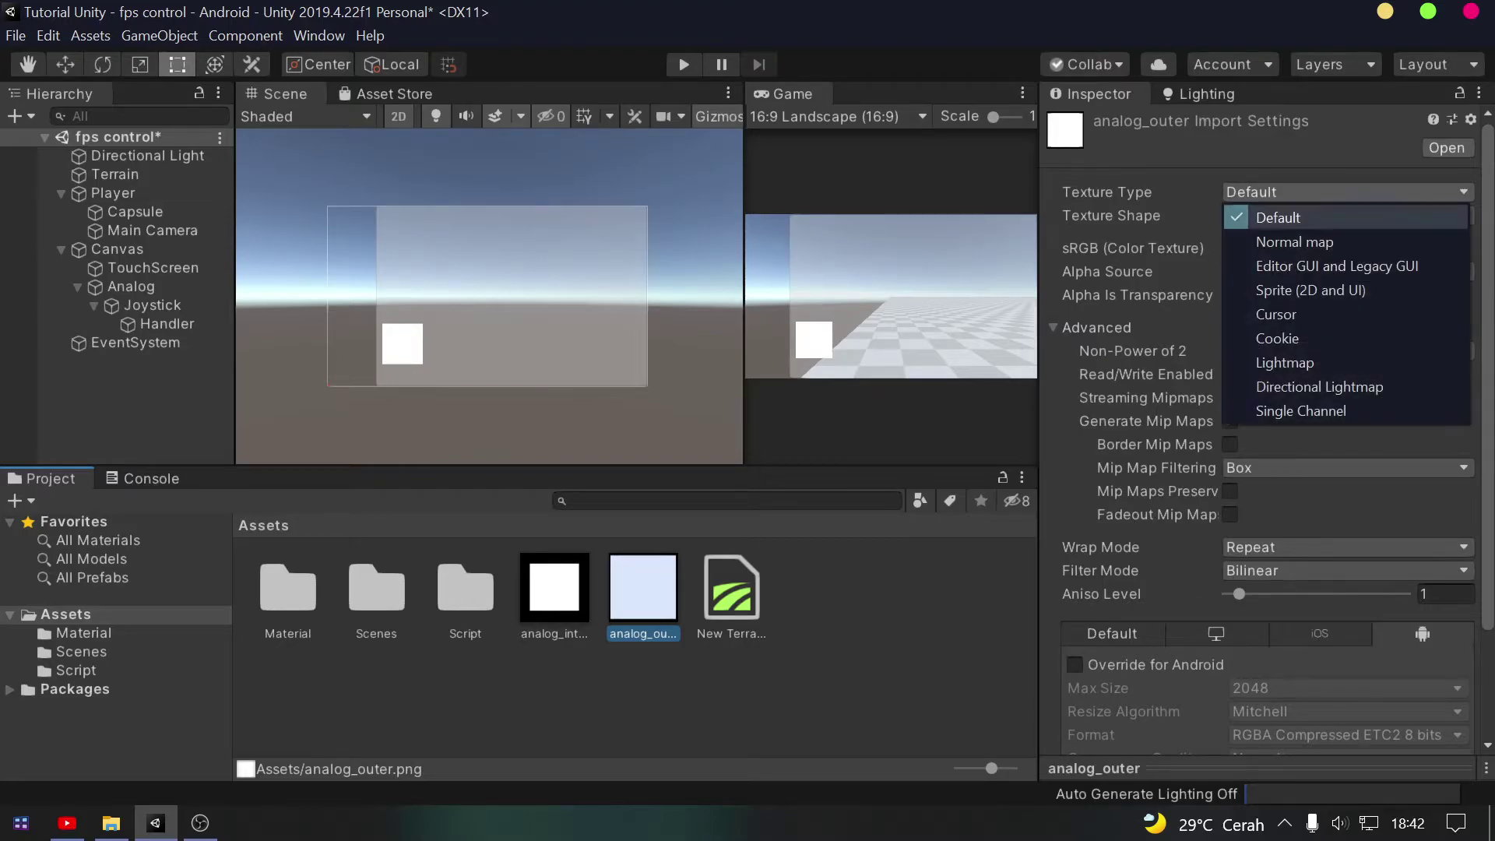
pyautogui.click(1310, 290)
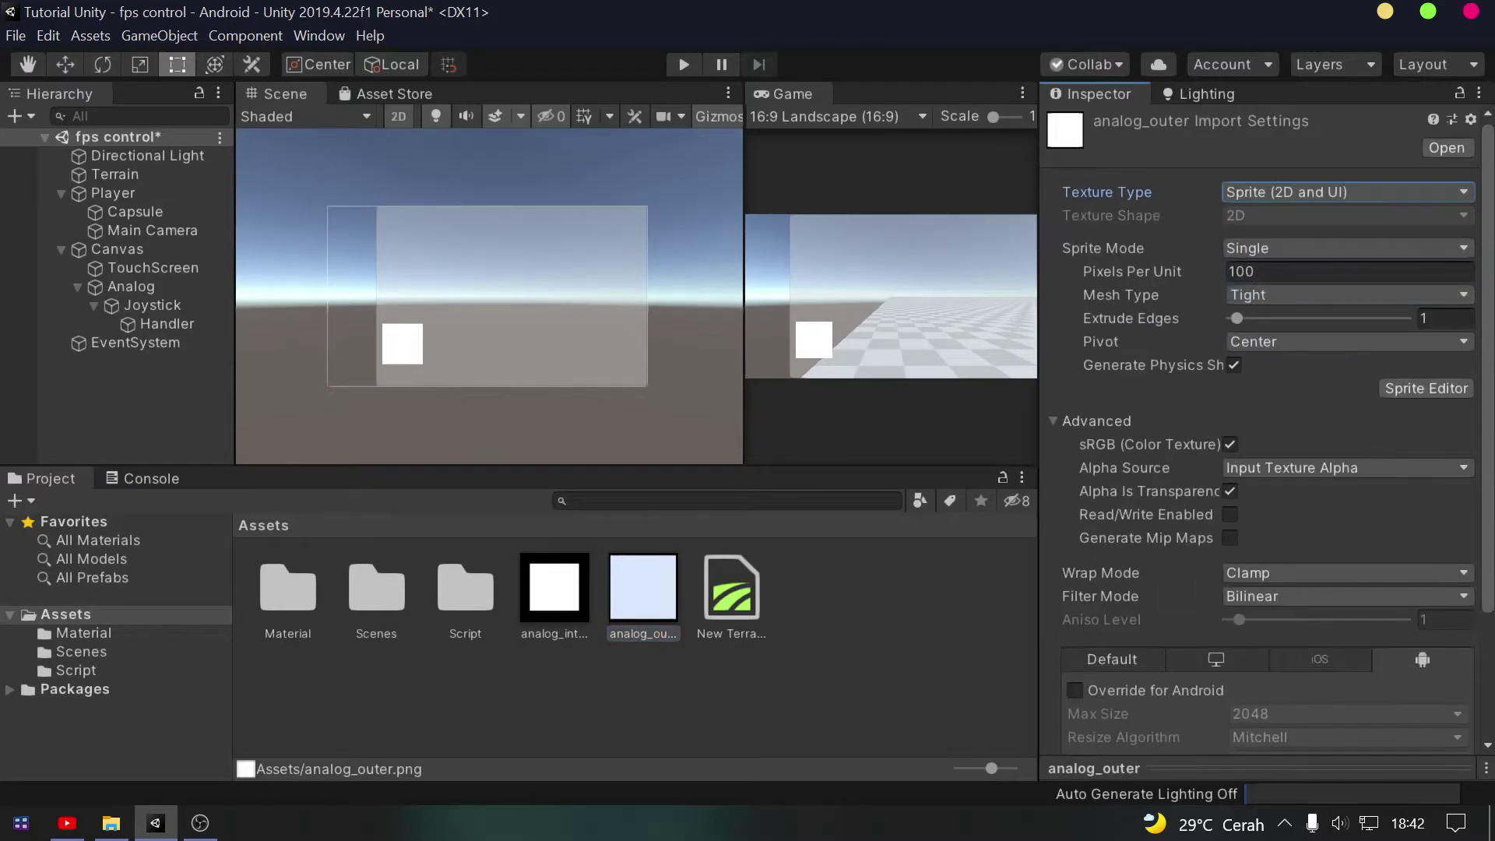
pyautogui.scroll(-4, 1267, 545)
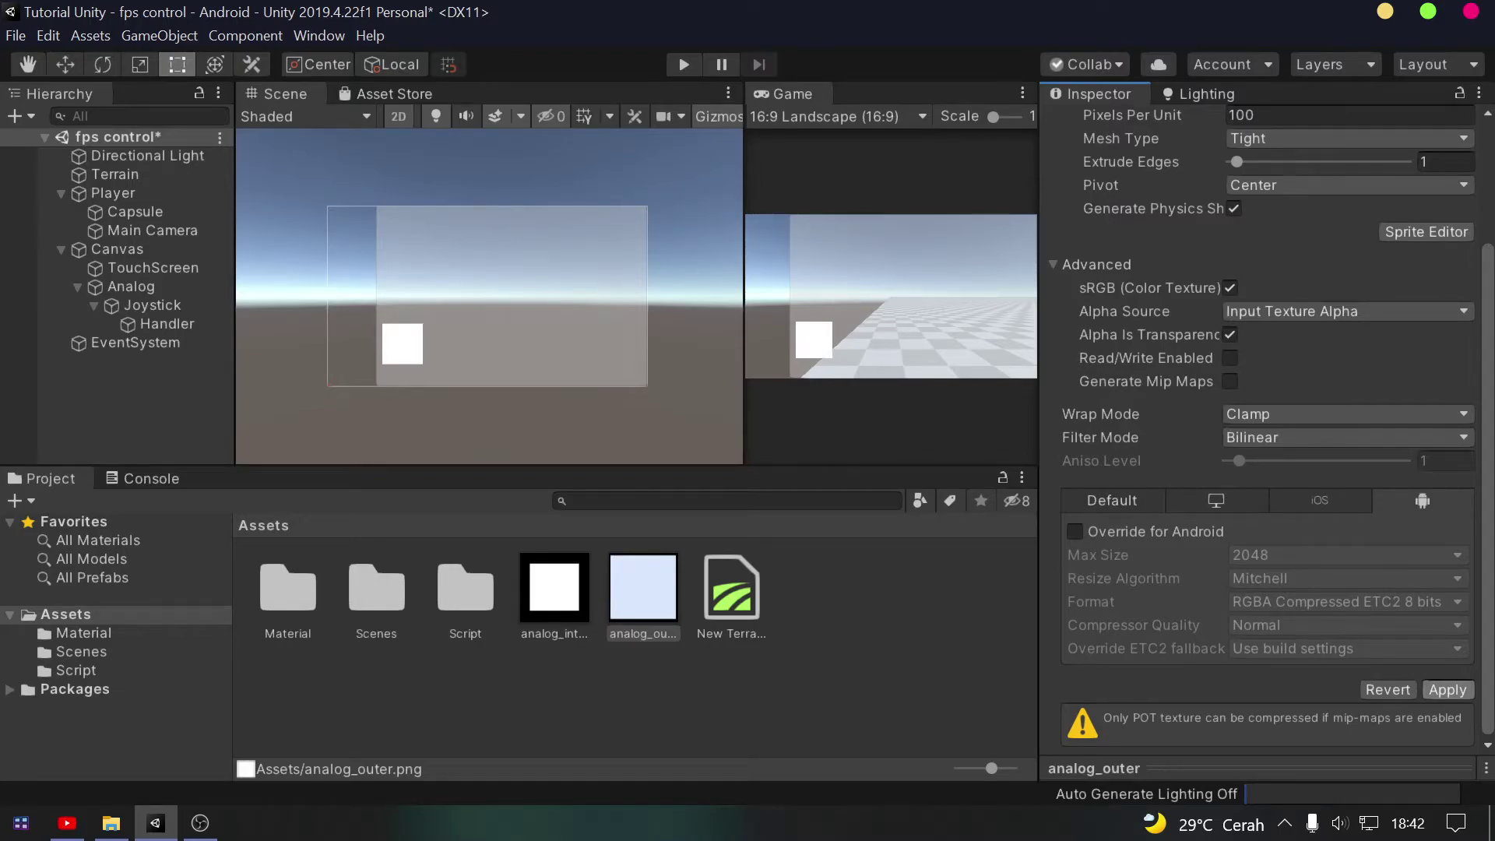
pyautogui.click(1446, 689)
# Import the analog_inter texture as Sprite (2D and UI) as well and apply
pyautogui.click(554, 591)
pyautogui.scroll(3, 1267, 389)
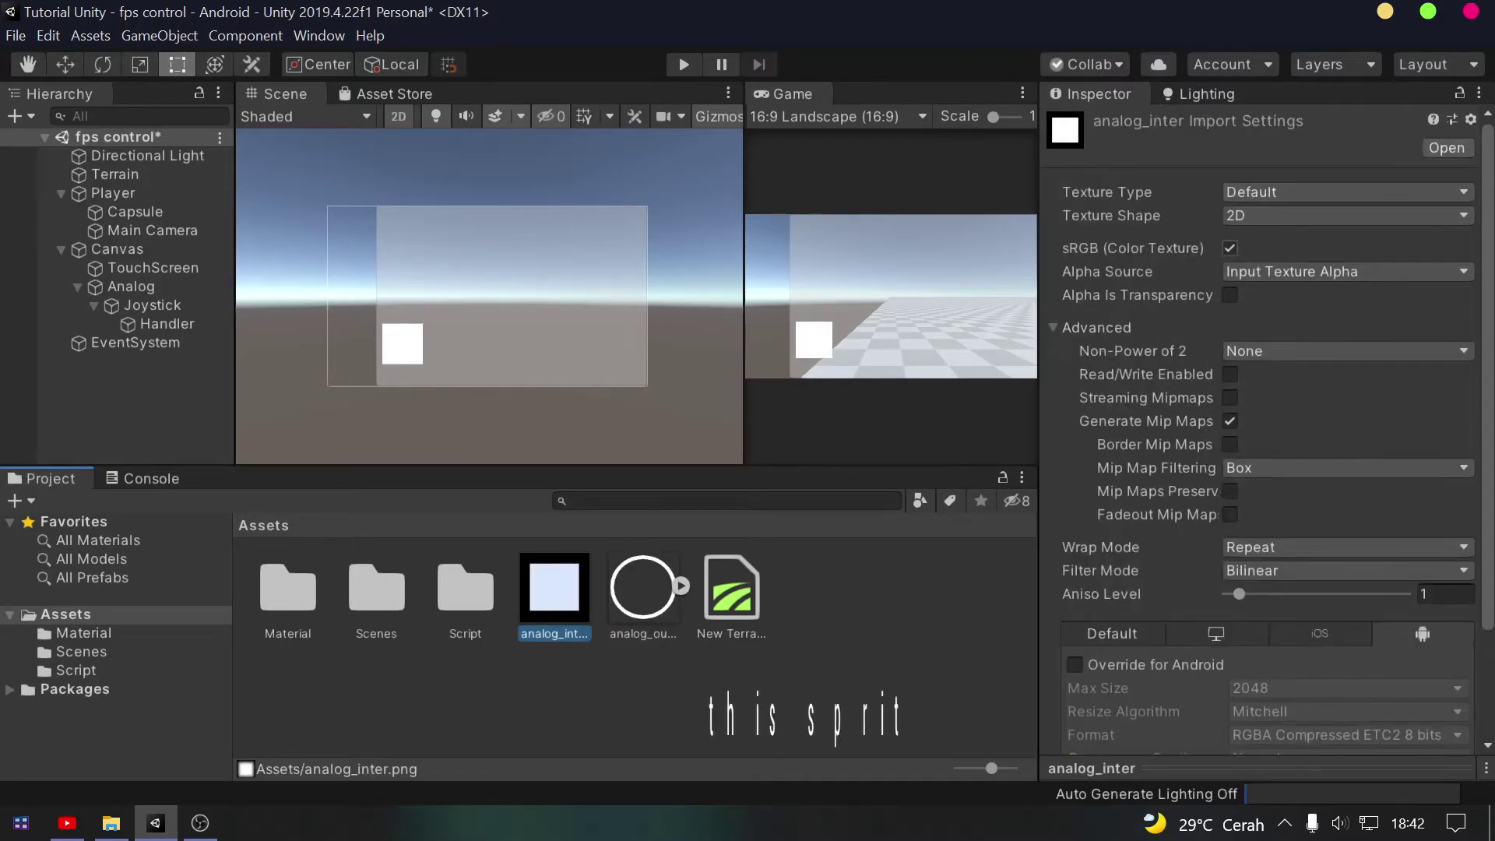
pyautogui.click(1345, 191)
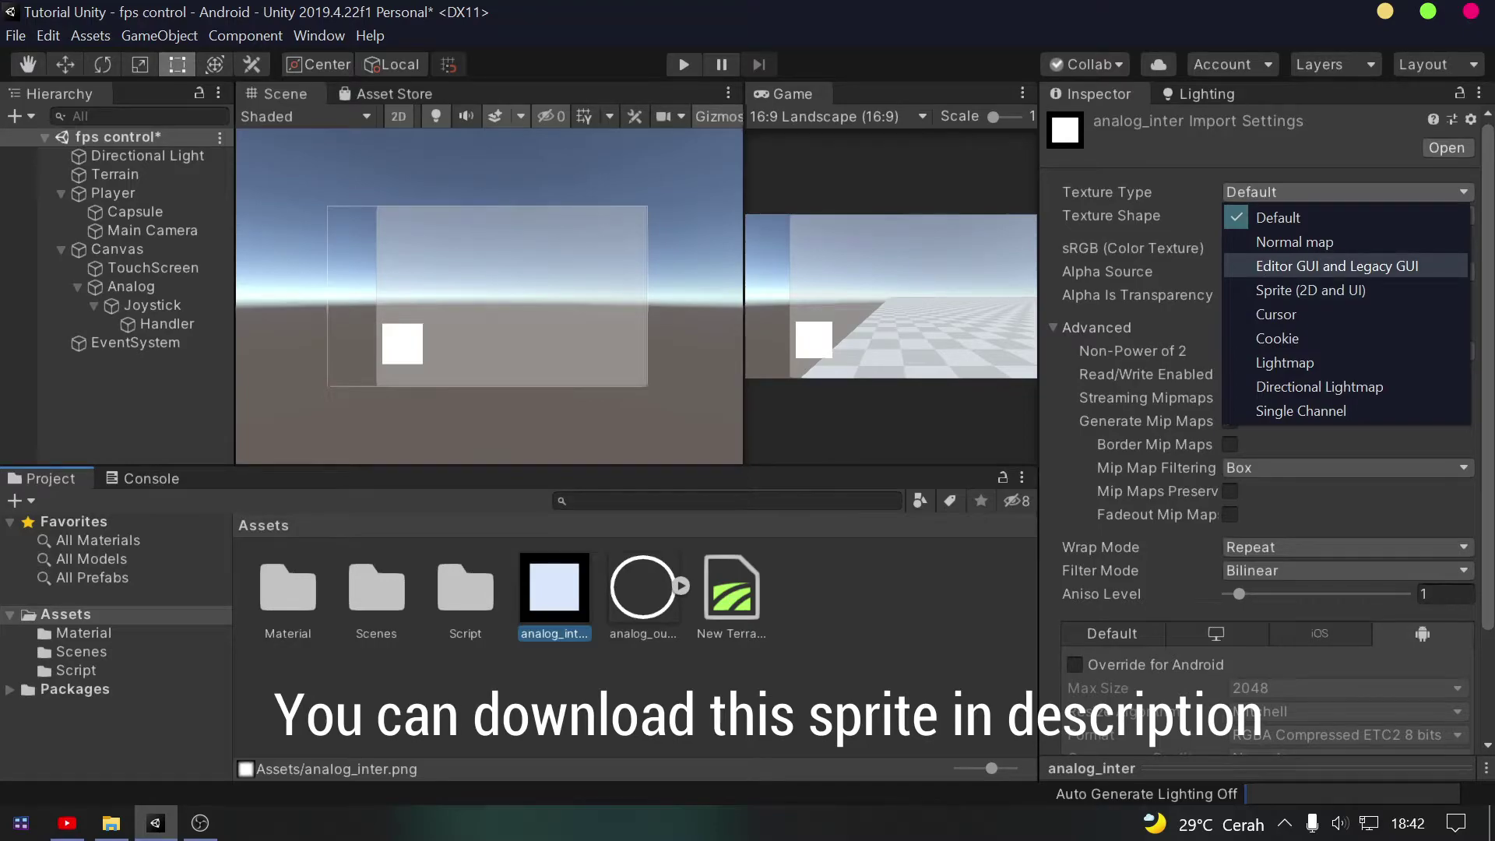
pyautogui.click(1310, 289)
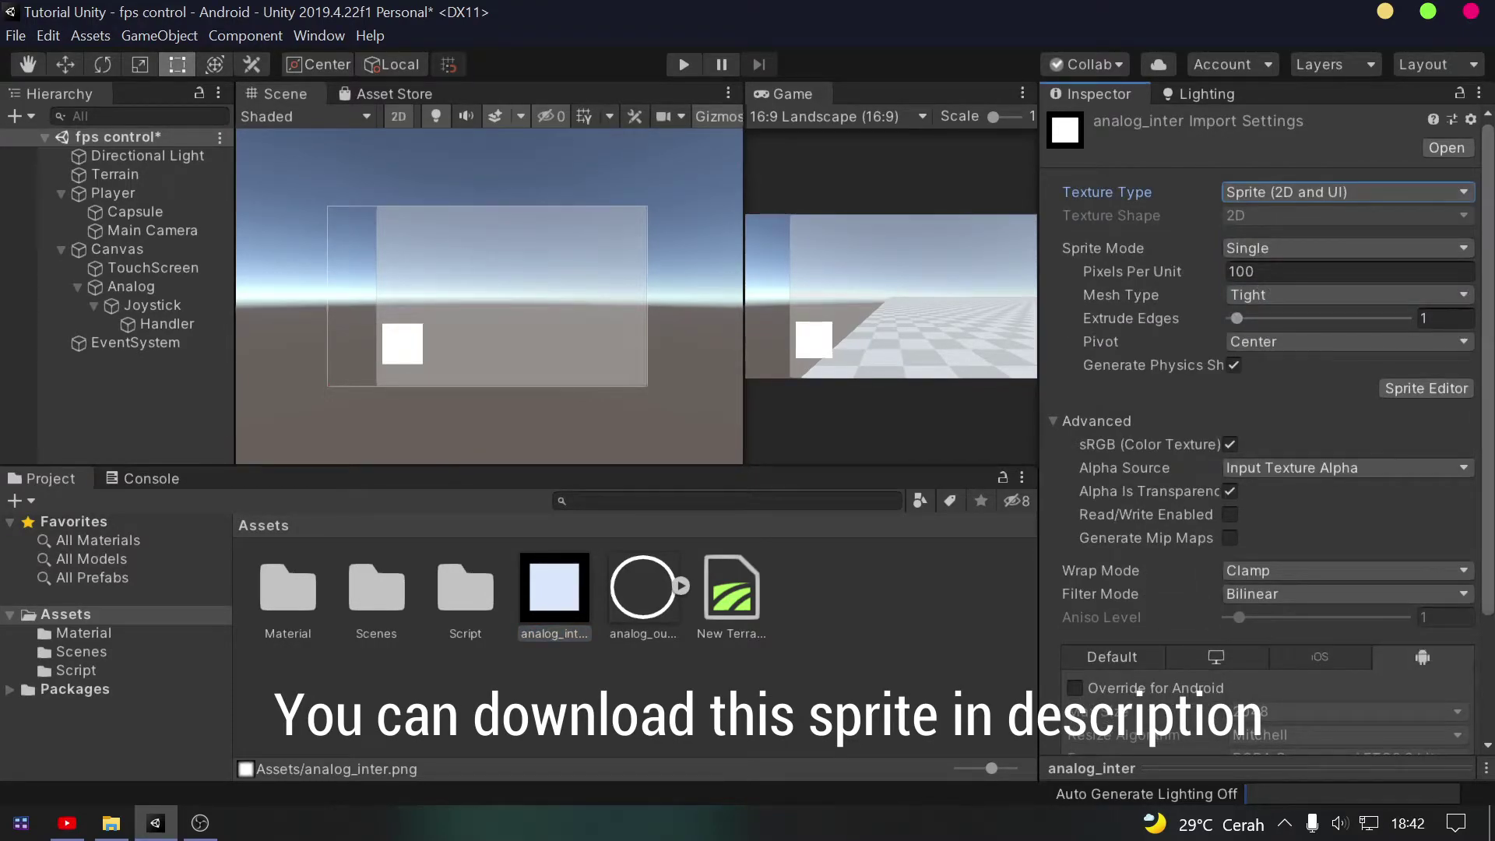
pyautogui.scroll(-5, 1262, 545)
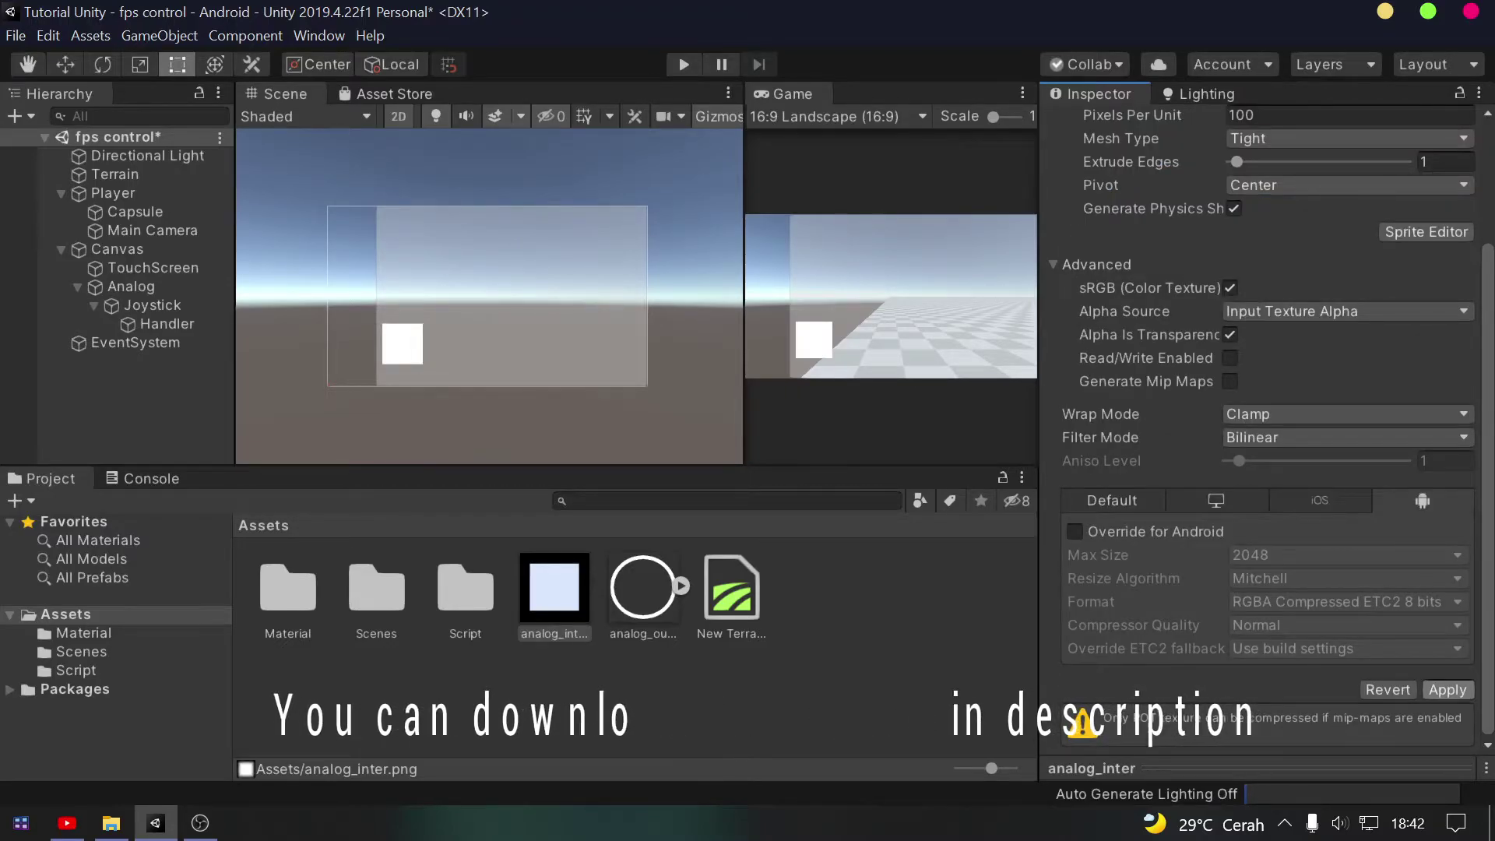
pyautogui.click(1446, 690)
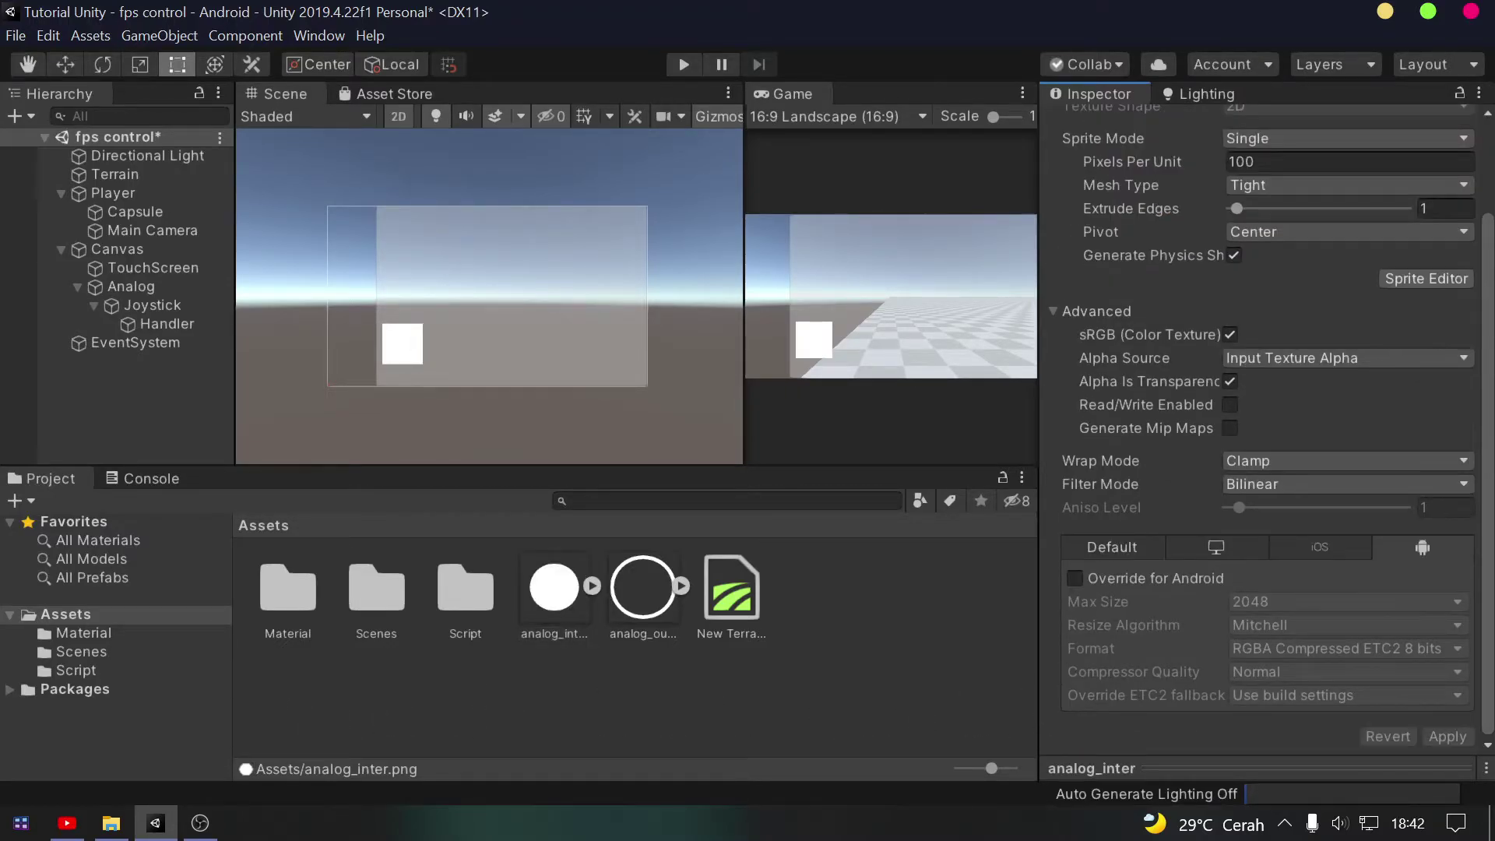
pyautogui.click(152, 304)
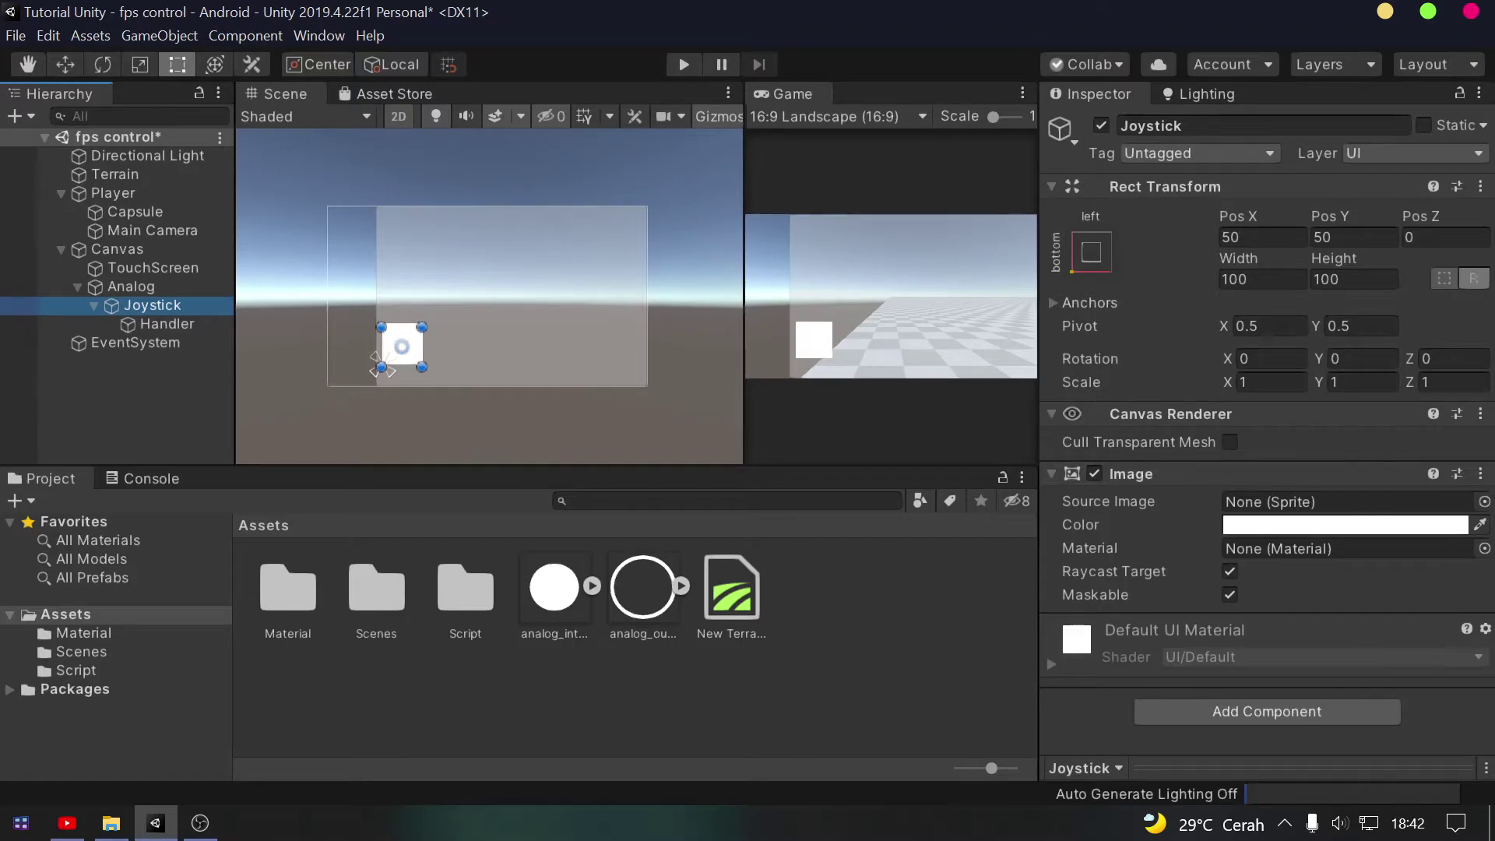
# Assign the analog_outer sprite to Joystick's Source Image and analog_inter to Handler's
pyautogui.moveTo(642, 585); pyautogui.dragTo(1347, 501)
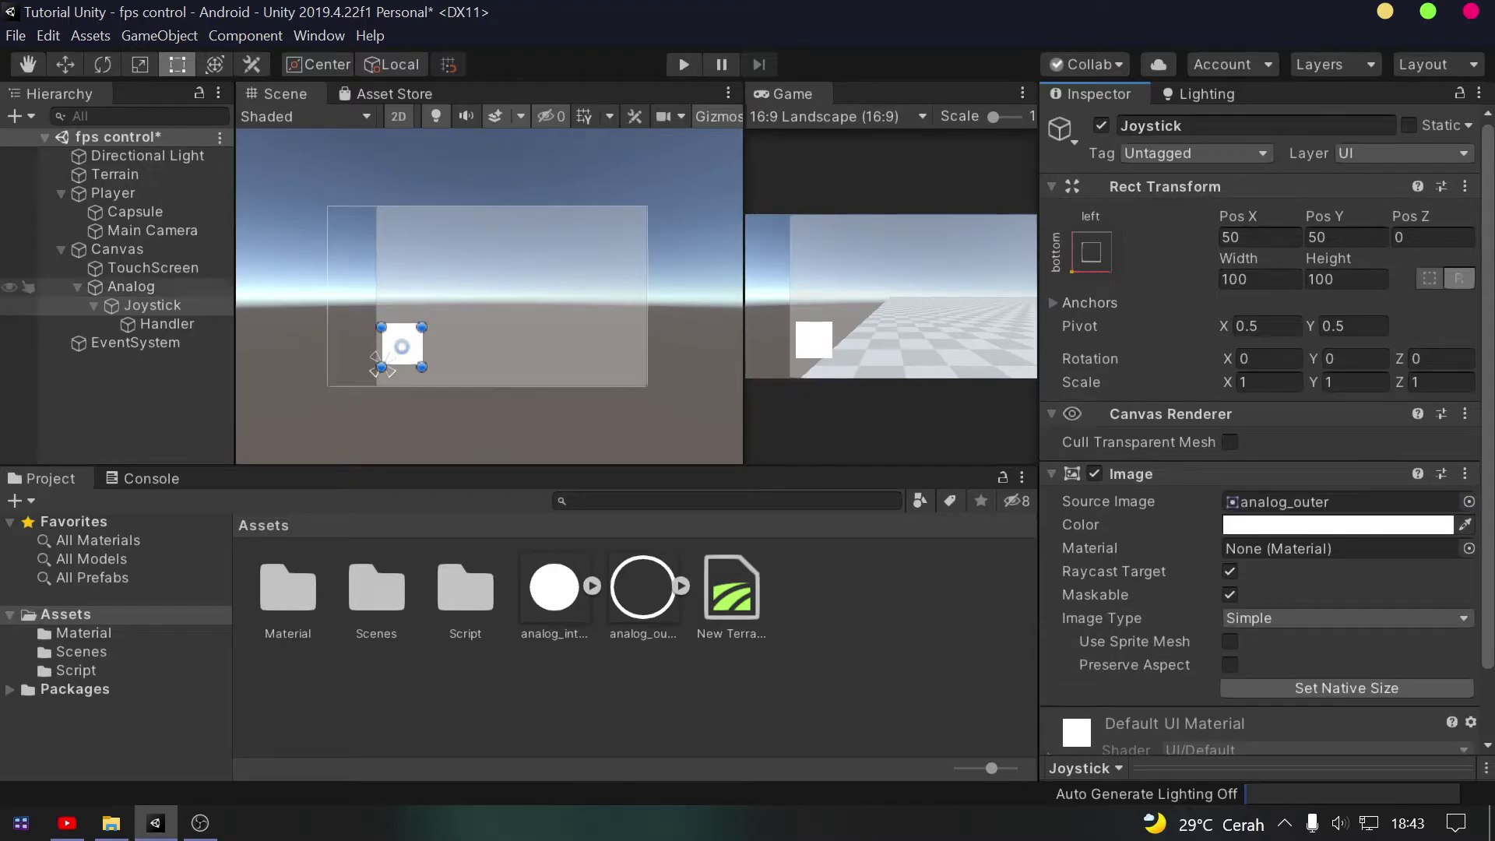
pyautogui.click(166, 323)
pyautogui.moveTo(554, 585); pyautogui.dragTo(1347, 501)
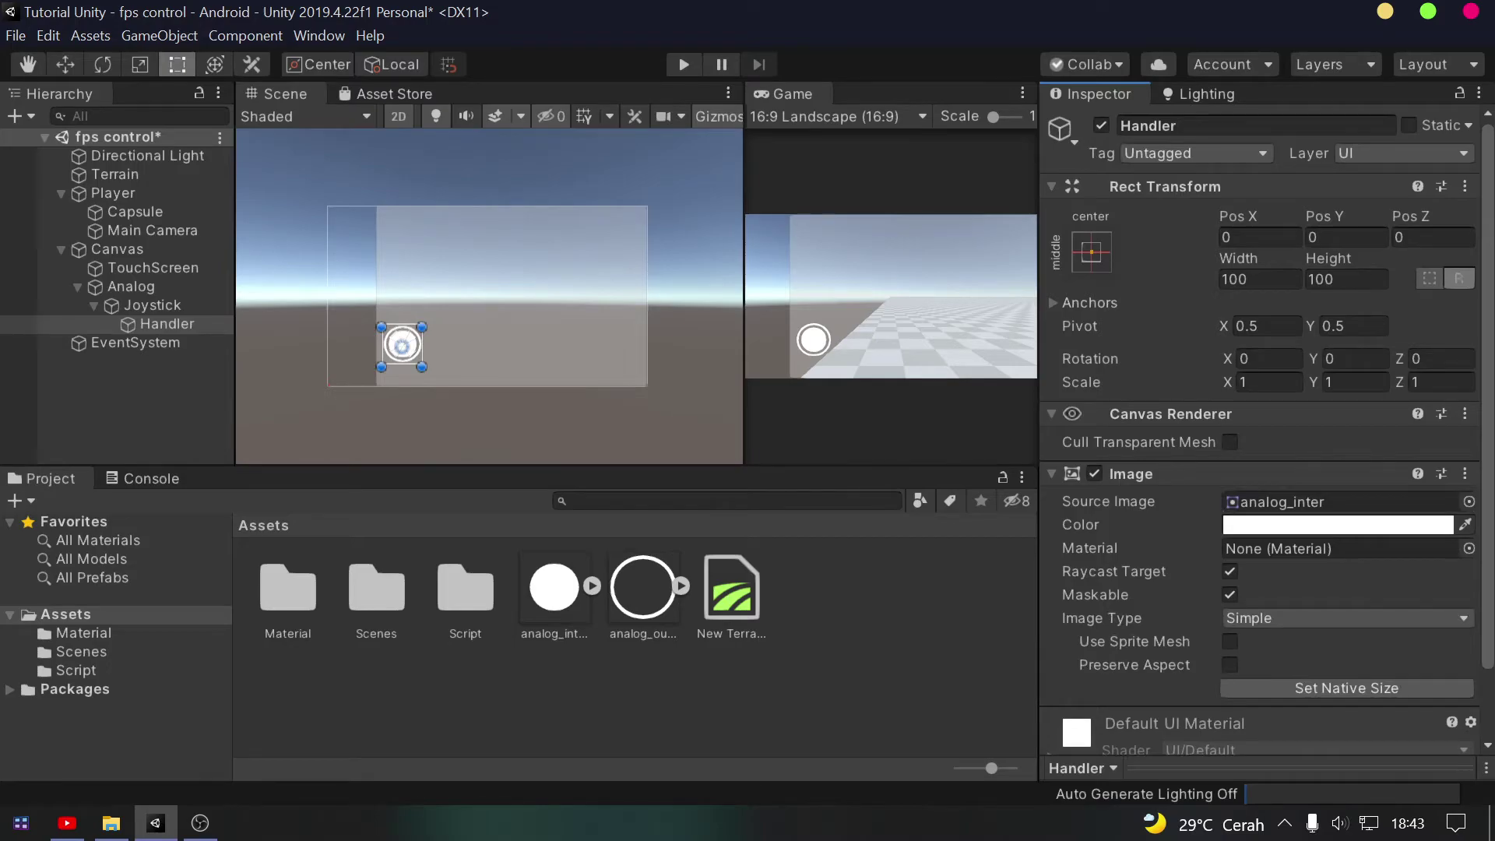
pyautogui.click(131, 286)
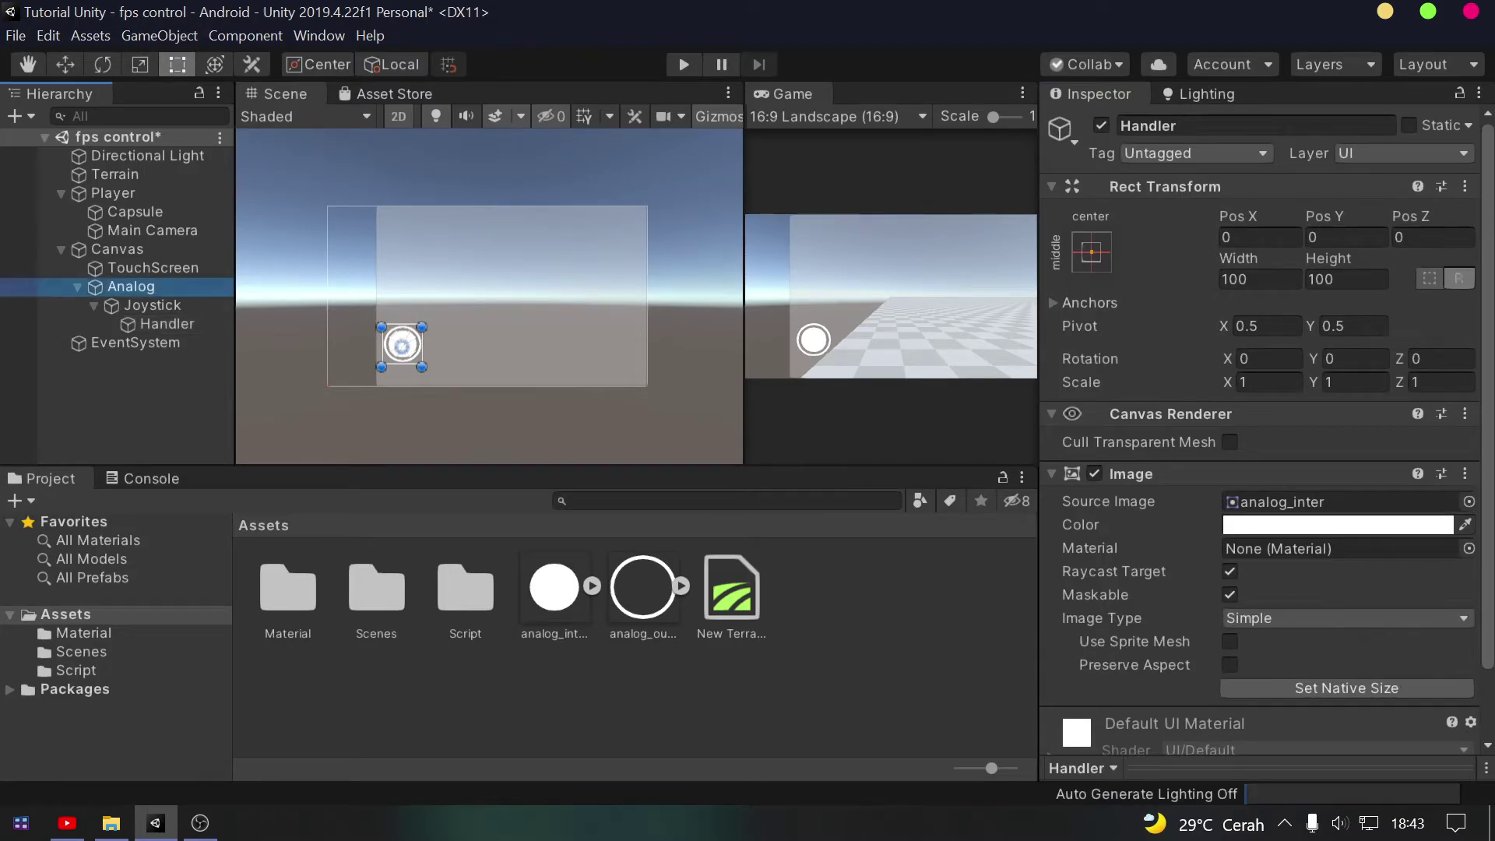
# Narrow the TouchScreen area's left edge and nudge the Analog joystick right to Pos X 97
pyautogui.moveTo(401, 345); pyautogui.dragTo(355, 357)
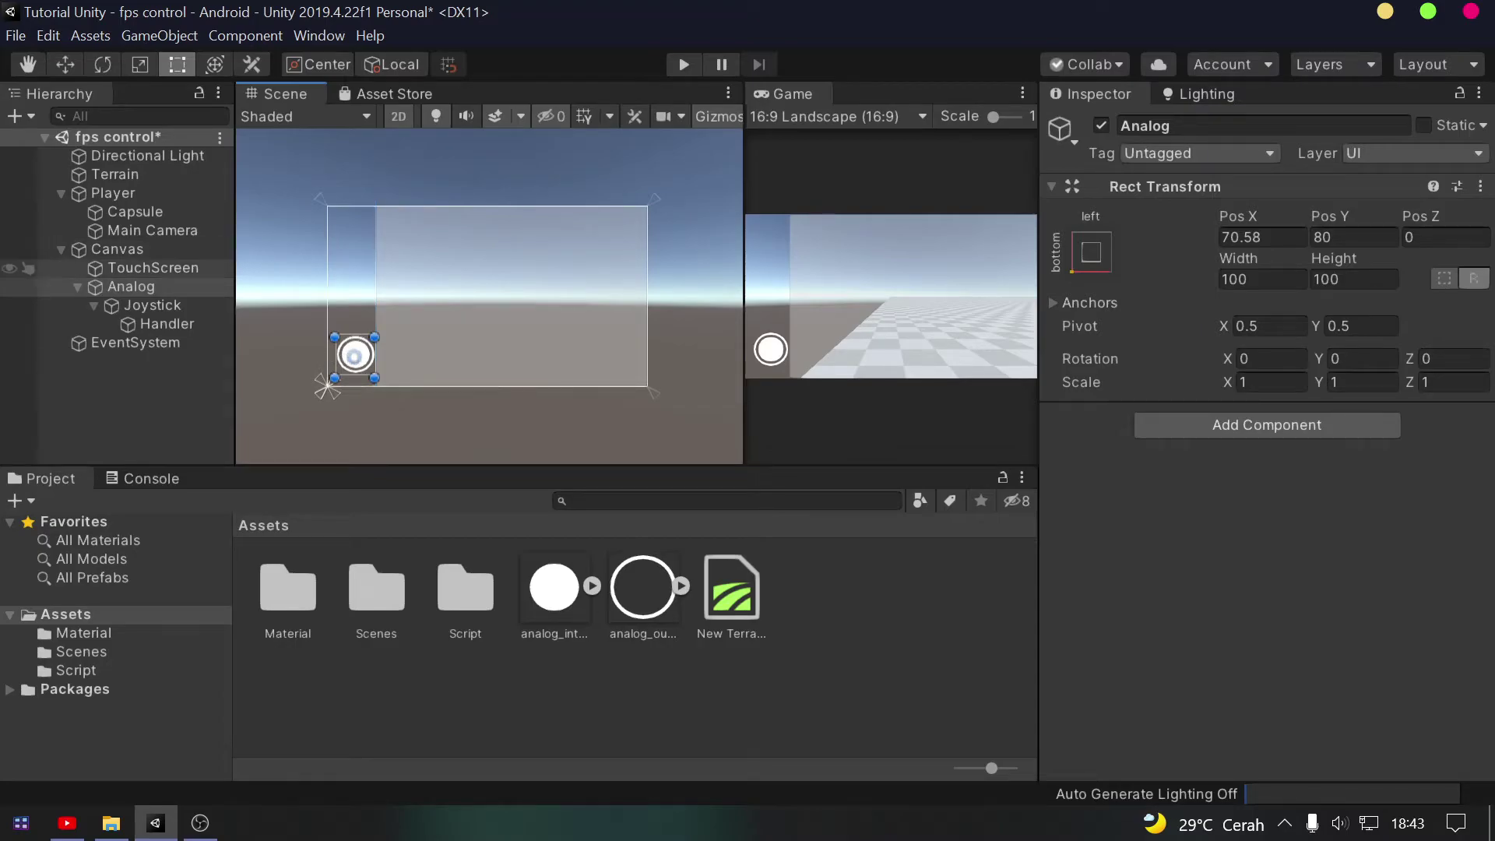
pyautogui.click(152, 267)
pyautogui.moveTo(375, 300); pyautogui.dragTo(405, 300)
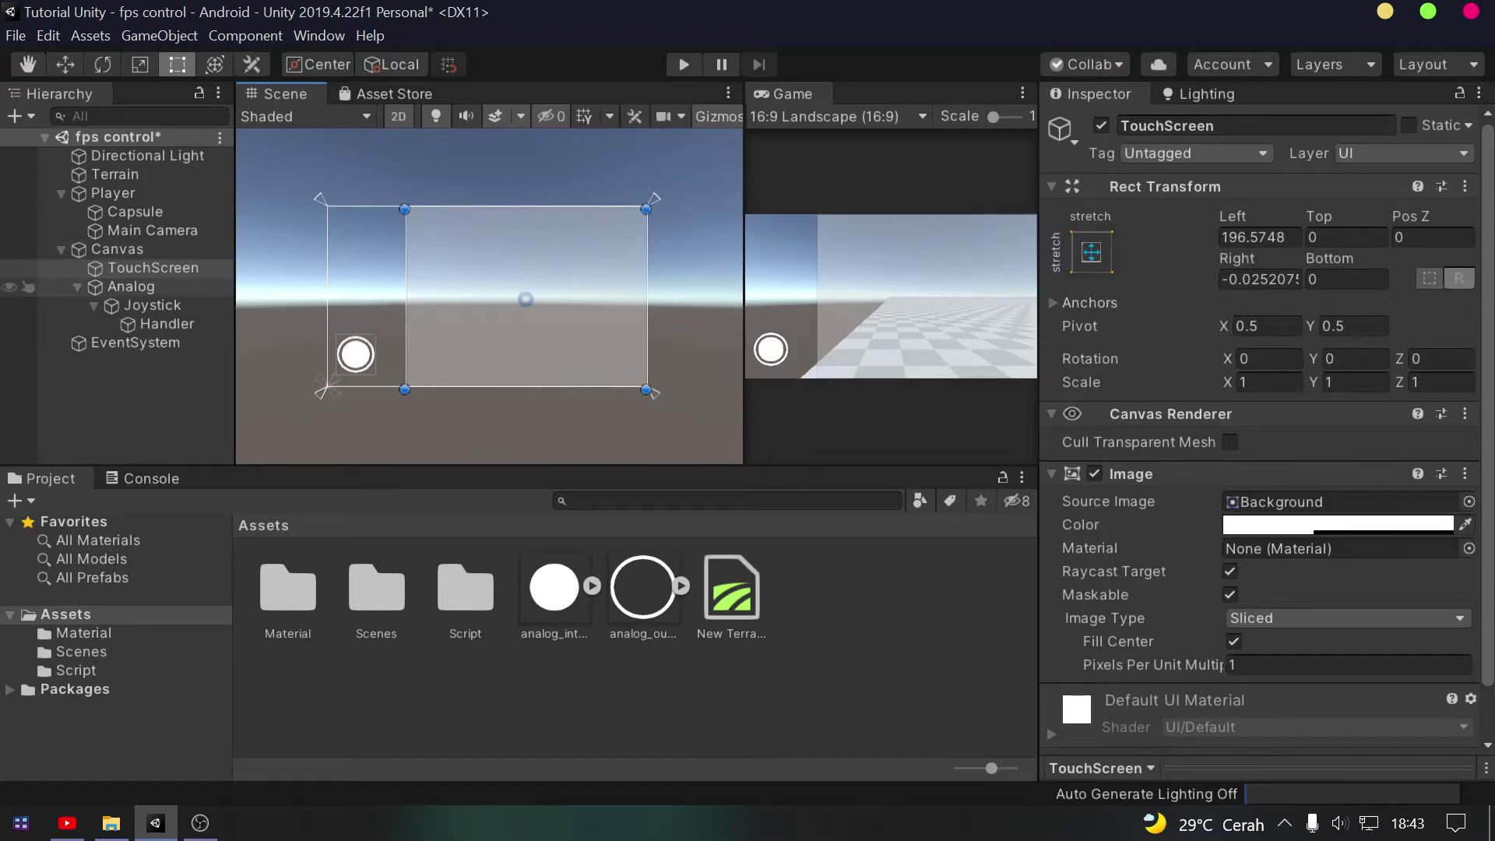
pyautogui.click(131, 286)
pyautogui.moveTo(355, 355); pyautogui.dragTo(365, 355)
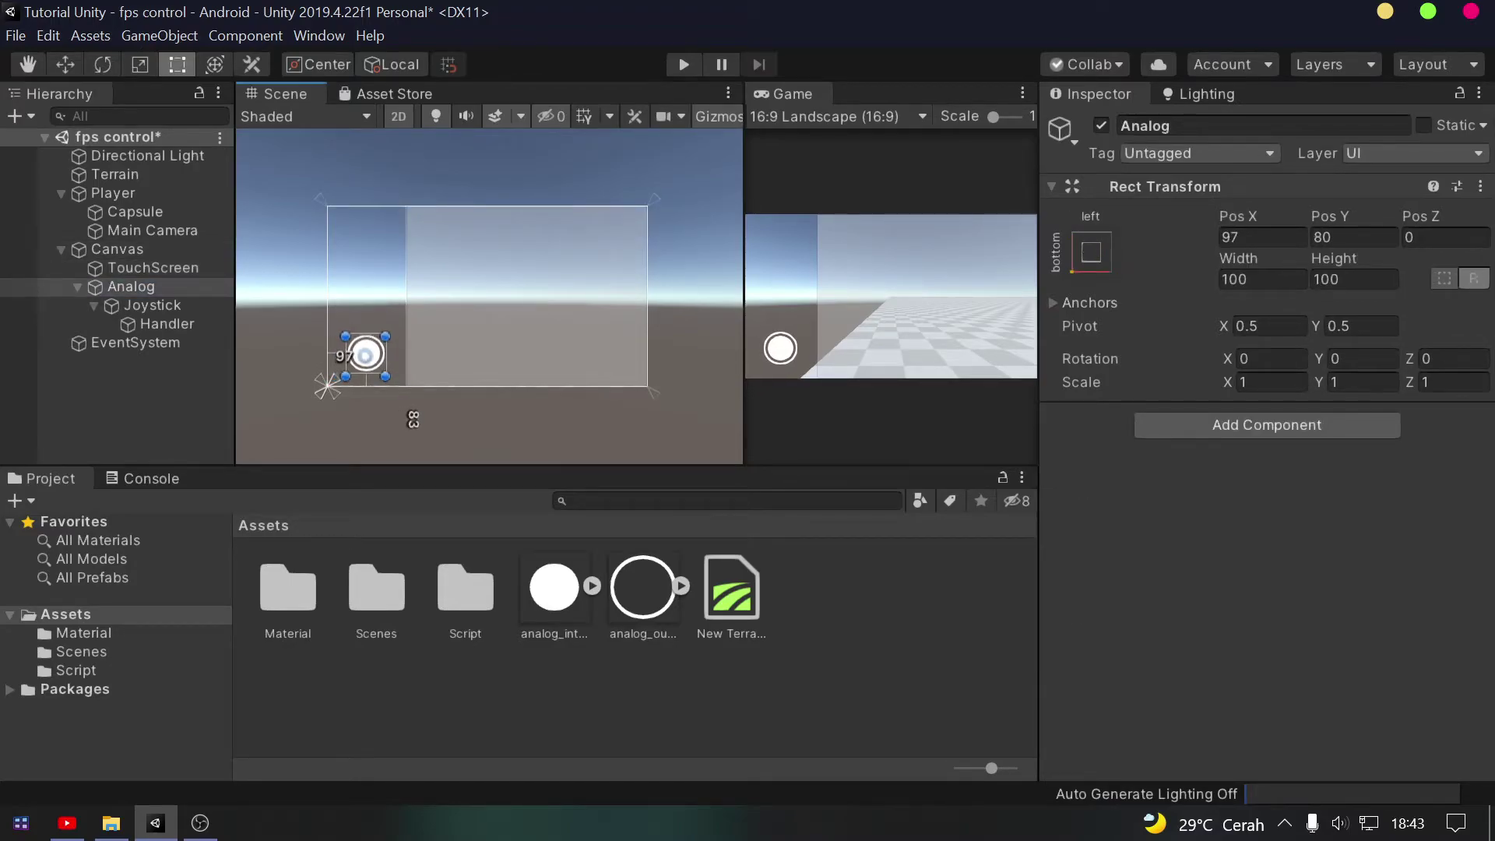
pyautogui.click(117, 249)
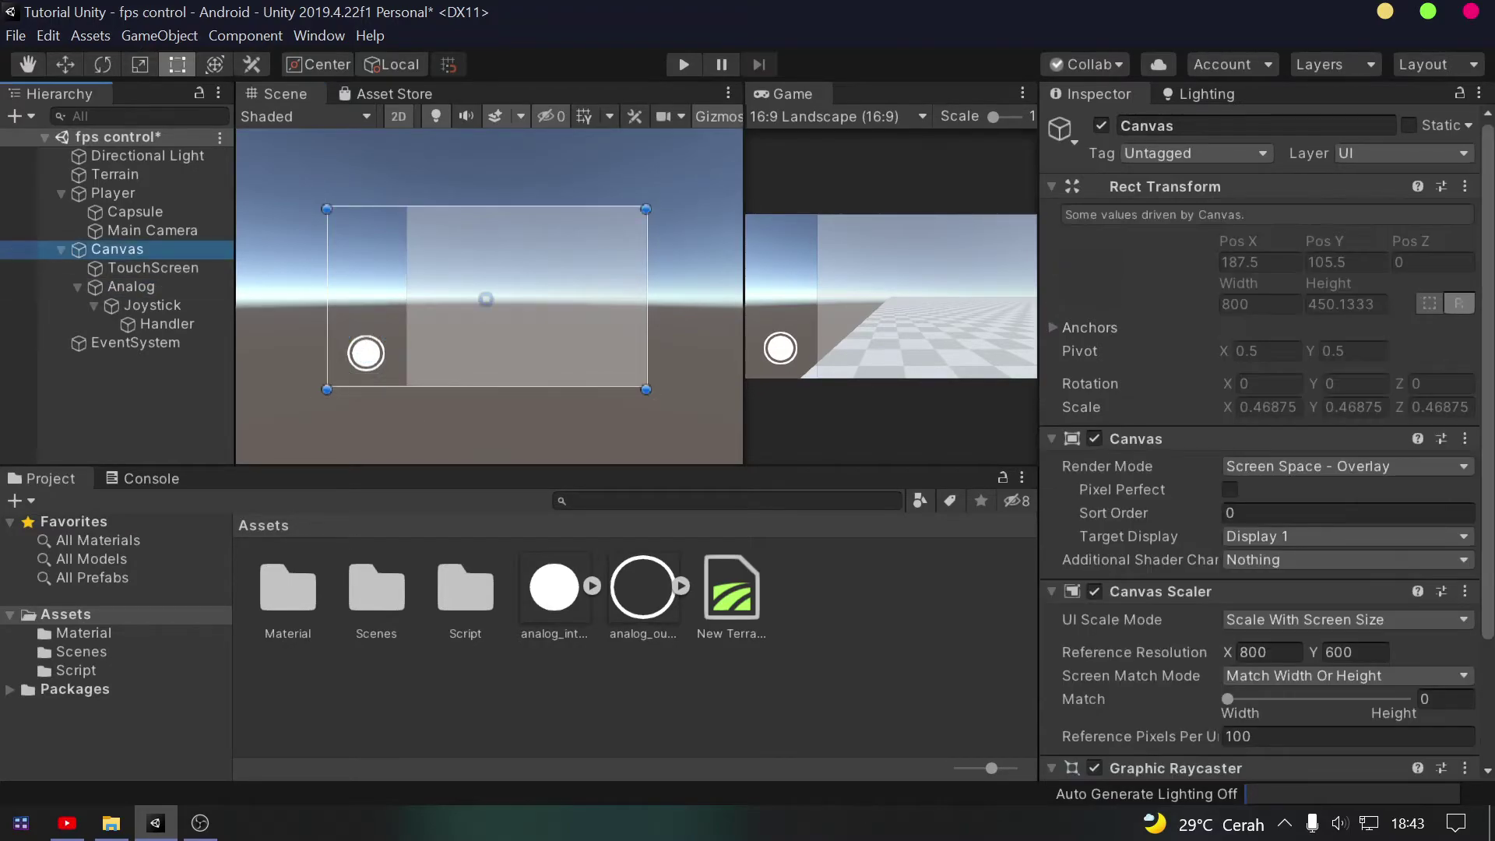
pyautogui.scroll(-3, 1259, 467)
pyautogui.scroll(3, 1259, 467)
# Set the TouchScreen image colour's alpha to 0 so the panel is fully transparent
pyautogui.click(153, 267)
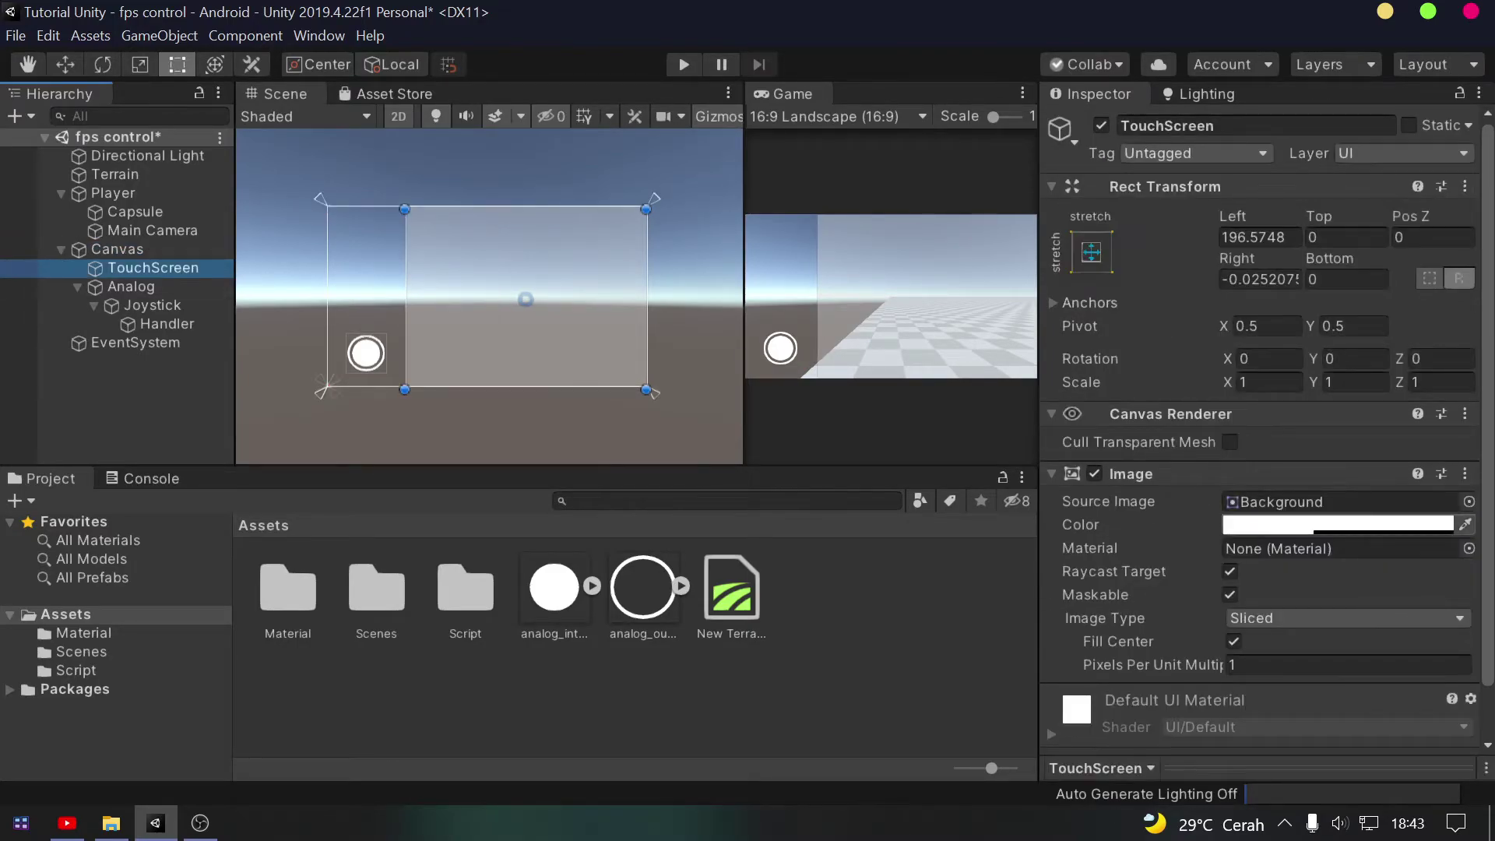
pyautogui.click(1337, 524)
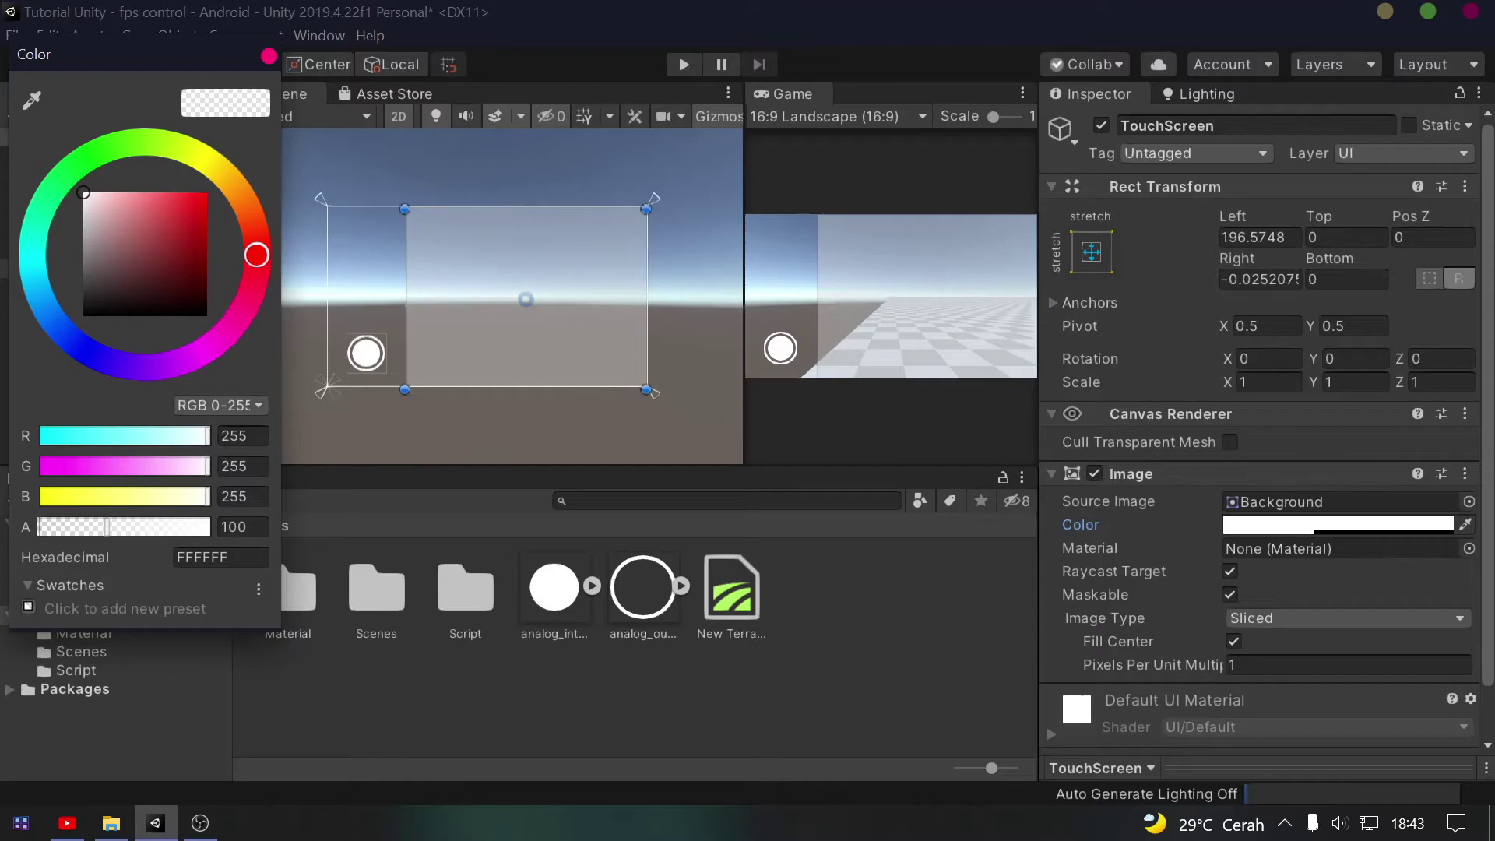
pyautogui.write('0')
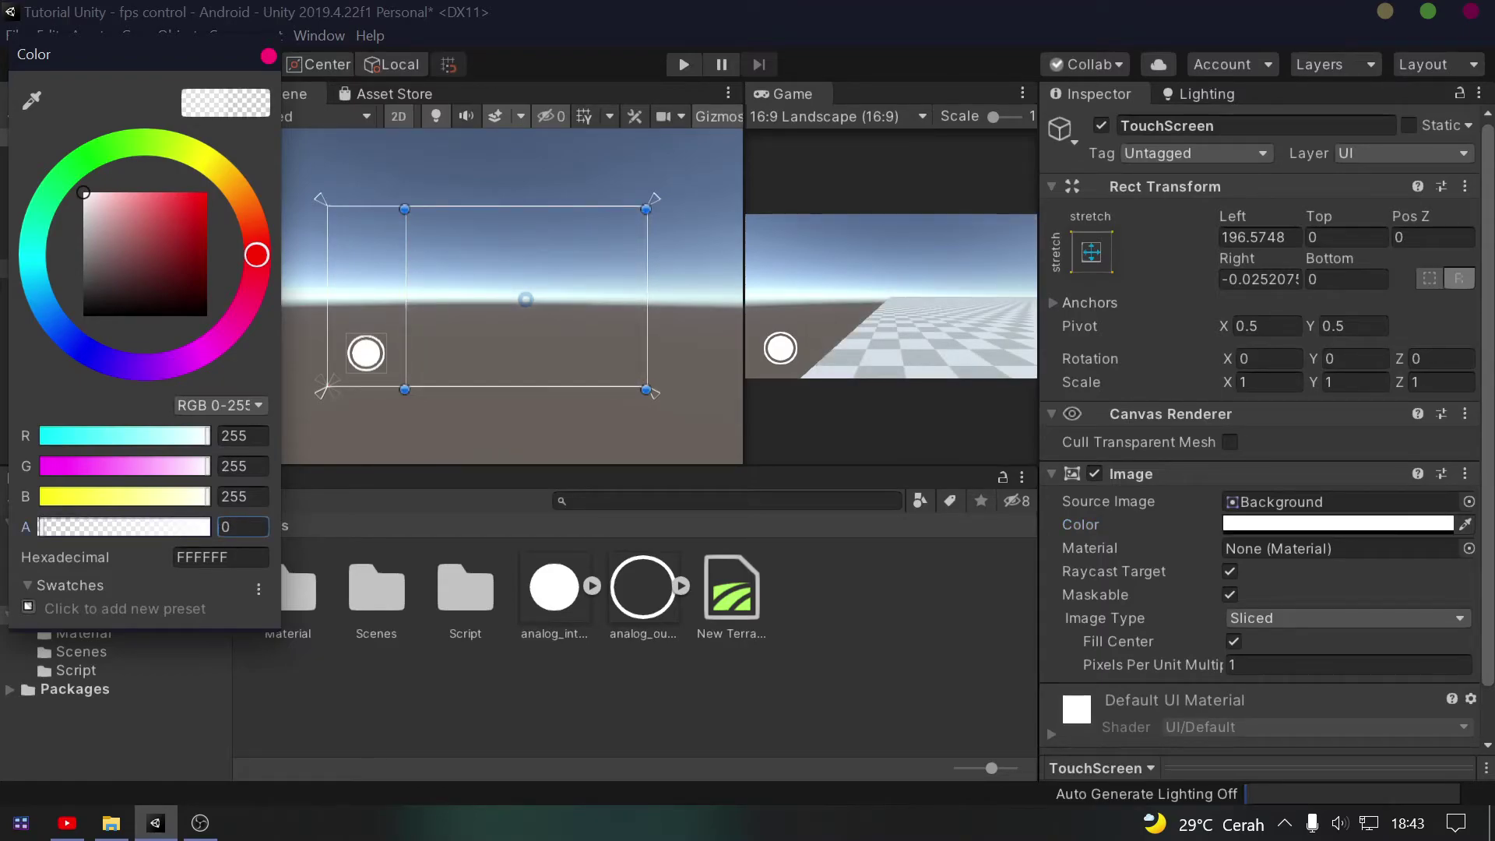
pyautogui.press('Return')
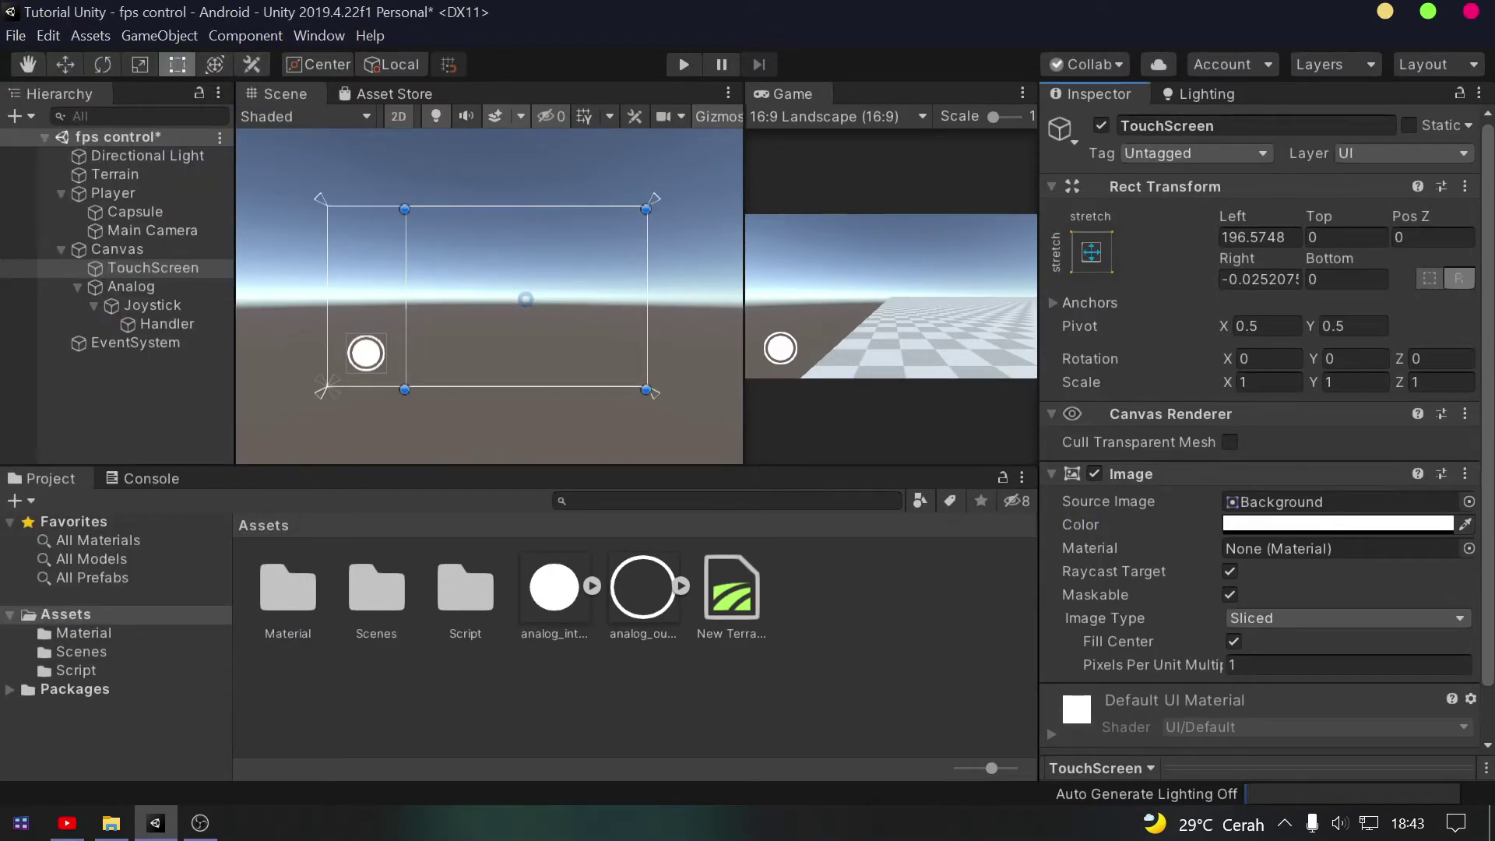
# Add a Character Controller component to the Player
pyautogui.click(113, 193)
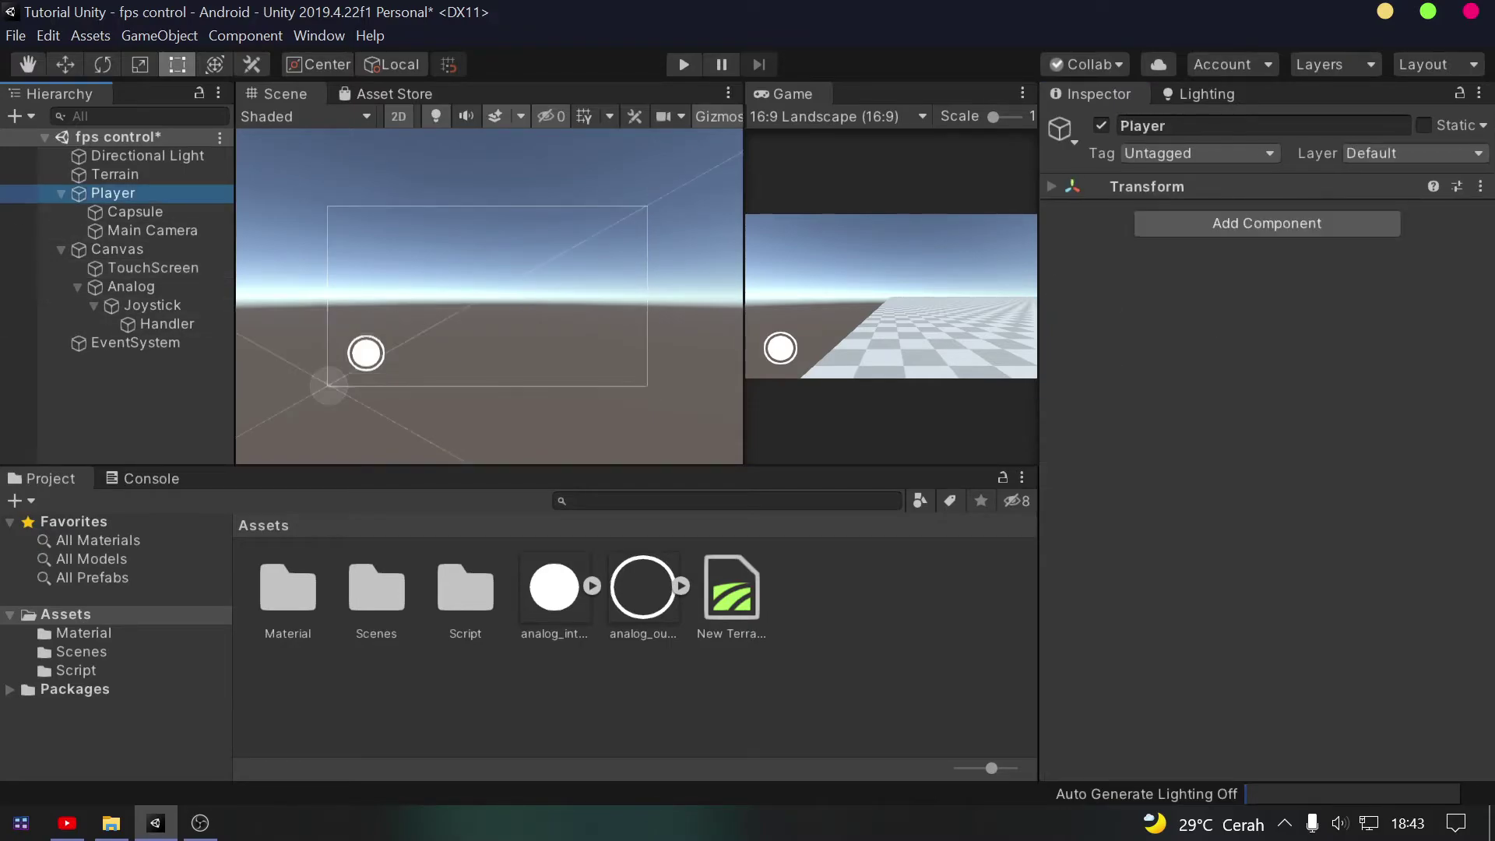
pyautogui.doubleClick(464, 587)
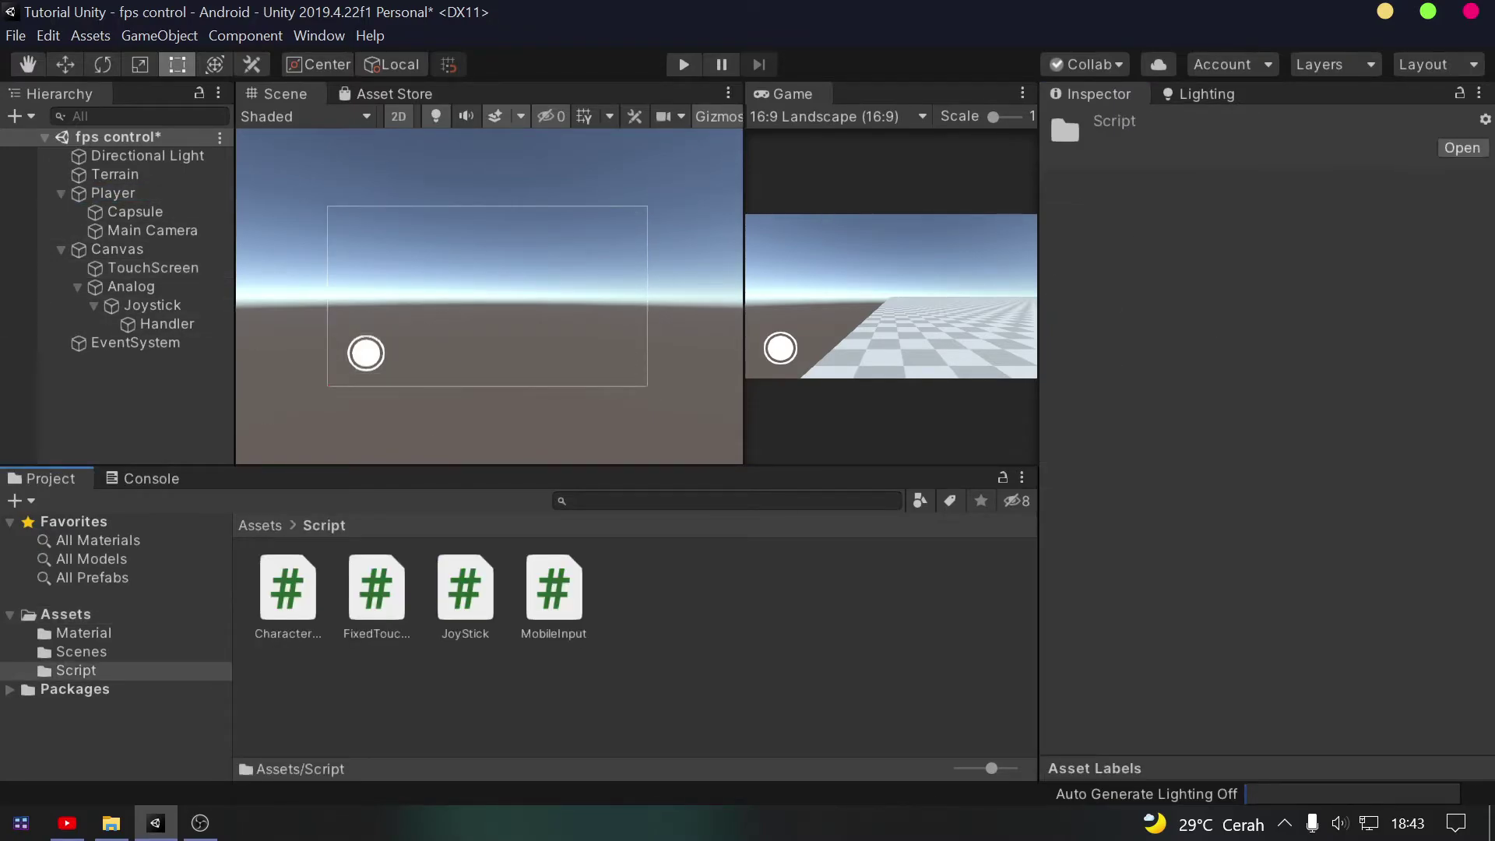
pyautogui.click(113, 192)
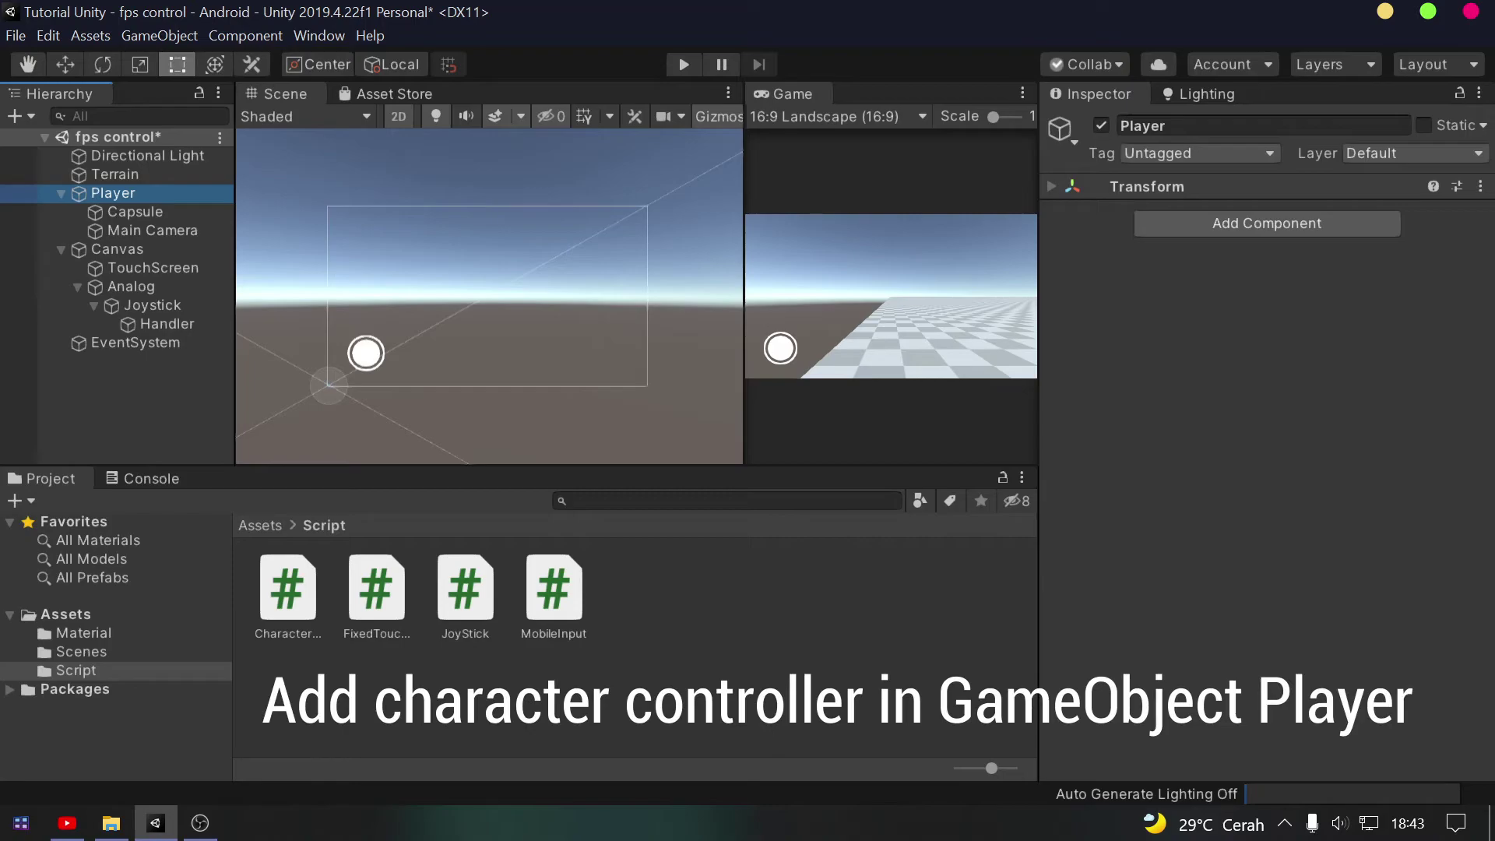
pyautogui.click(1267, 224)
pyautogui.write('ch')
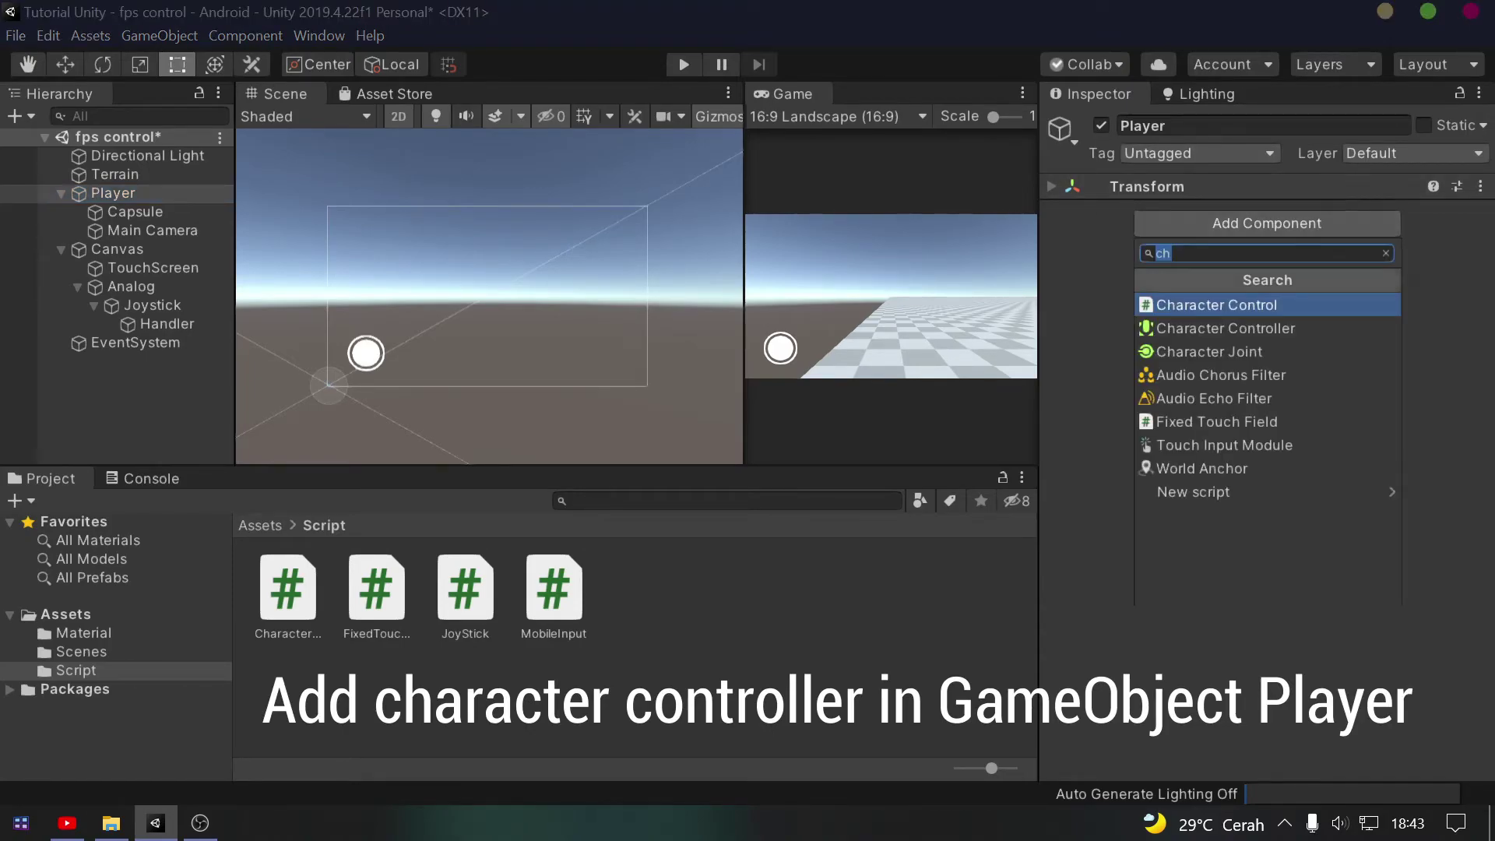
pyautogui.click(1246, 324)
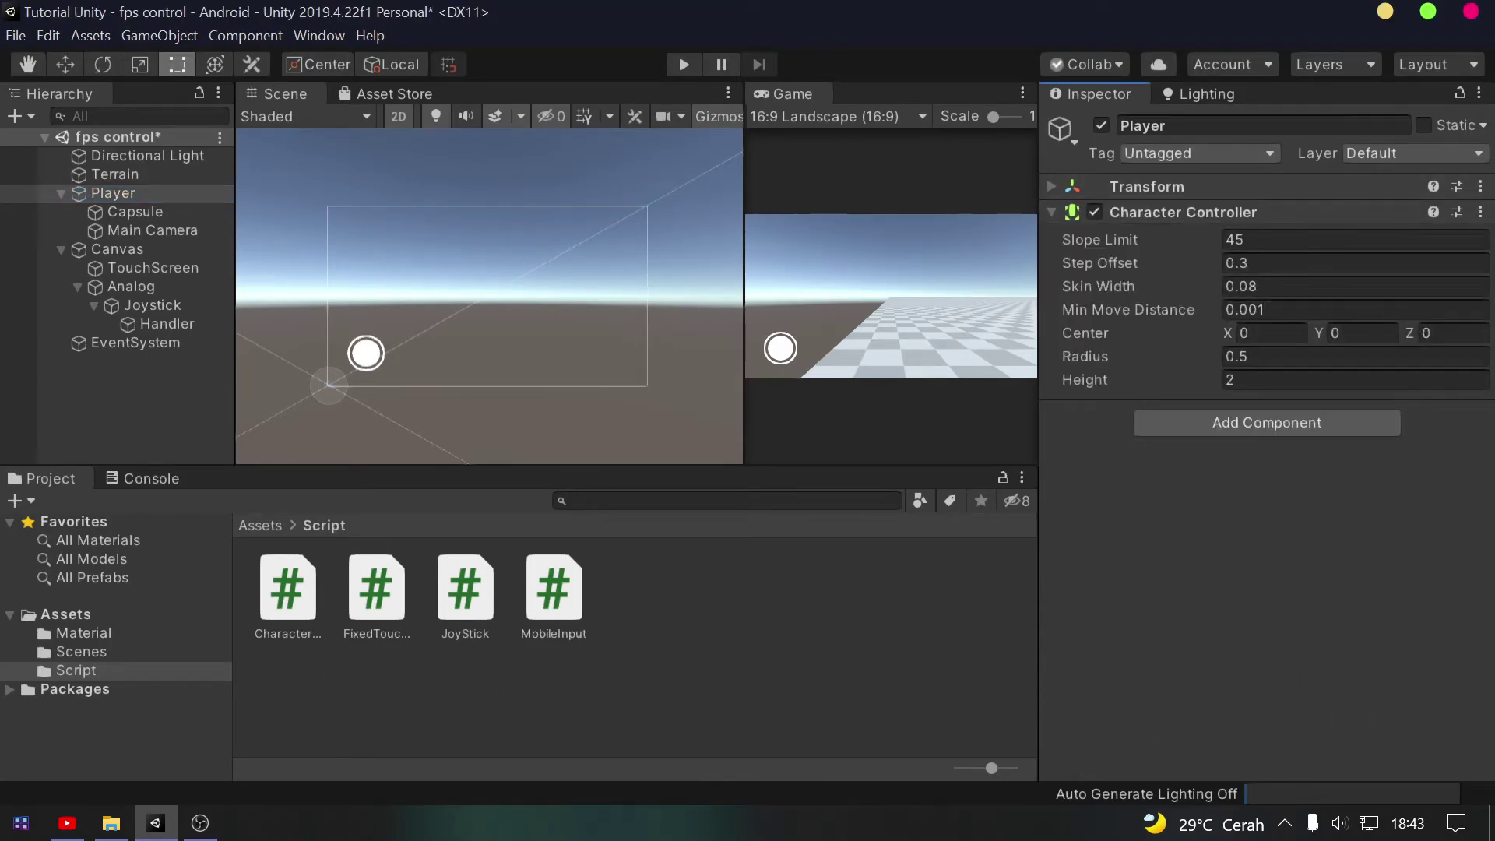
# Attach CharacterControl and MobileInput scripts to the Player and the JoyStick script to Joystick
pyautogui.moveTo(288, 588); pyautogui.dragTo(1267, 467)
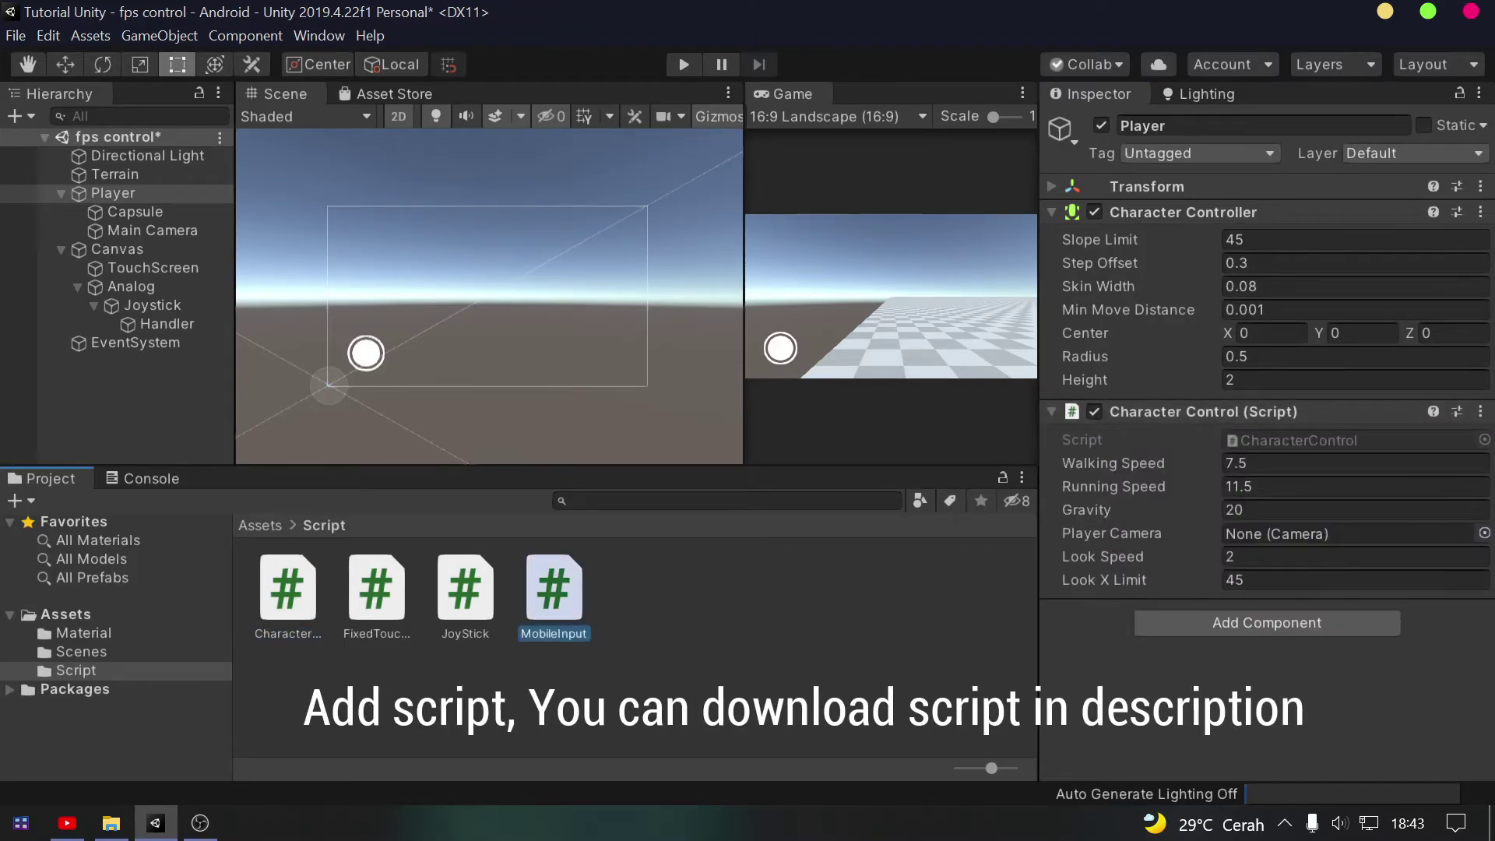
pyautogui.moveTo(553, 591); pyautogui.dragTo(1266, 599)
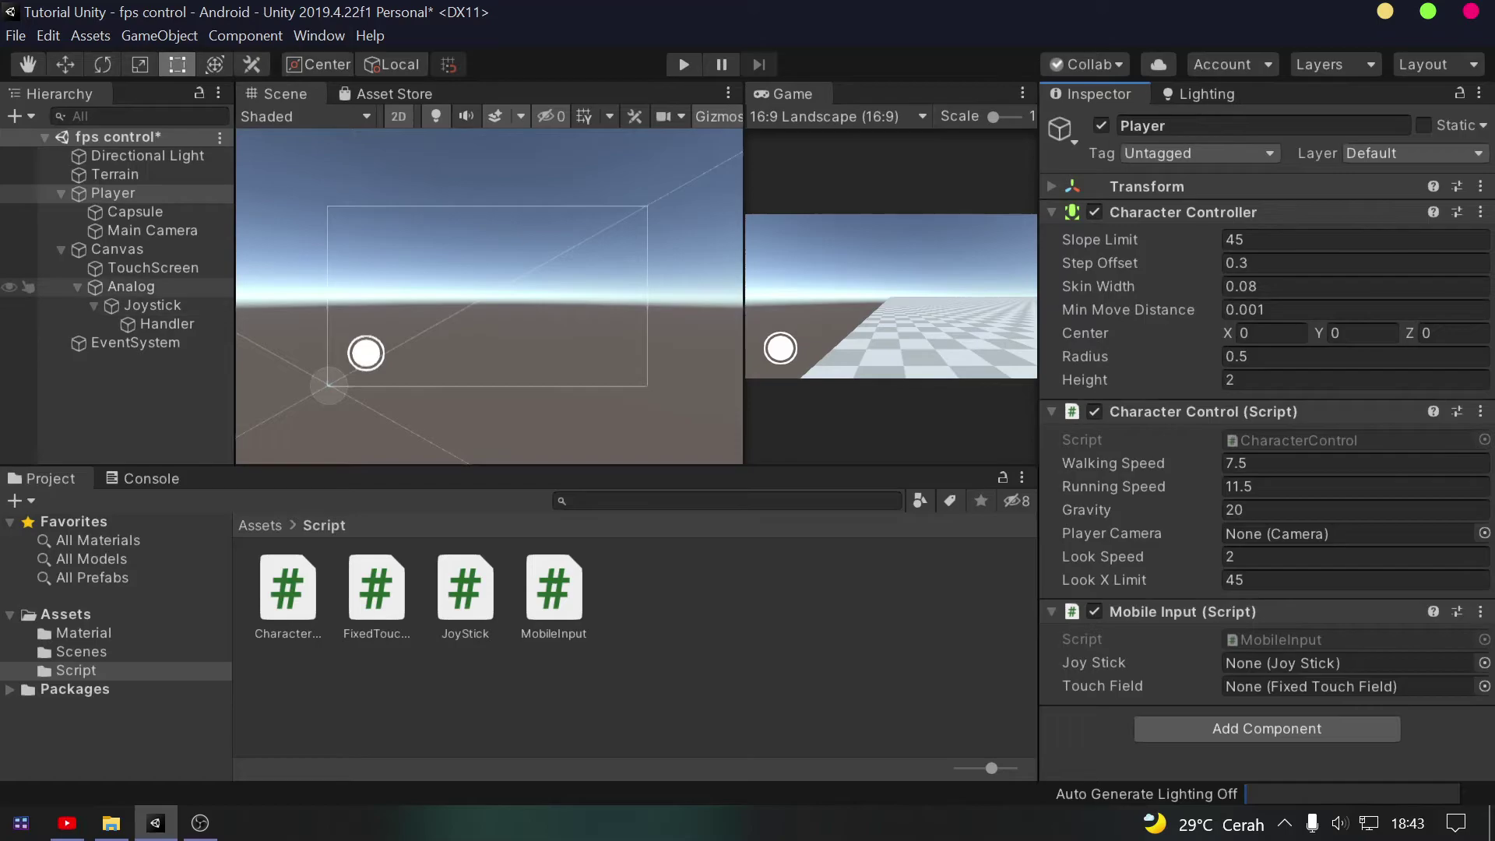
pyautogui.click(152, 305)
pyautogui.scroll(-2, 1258, 467)
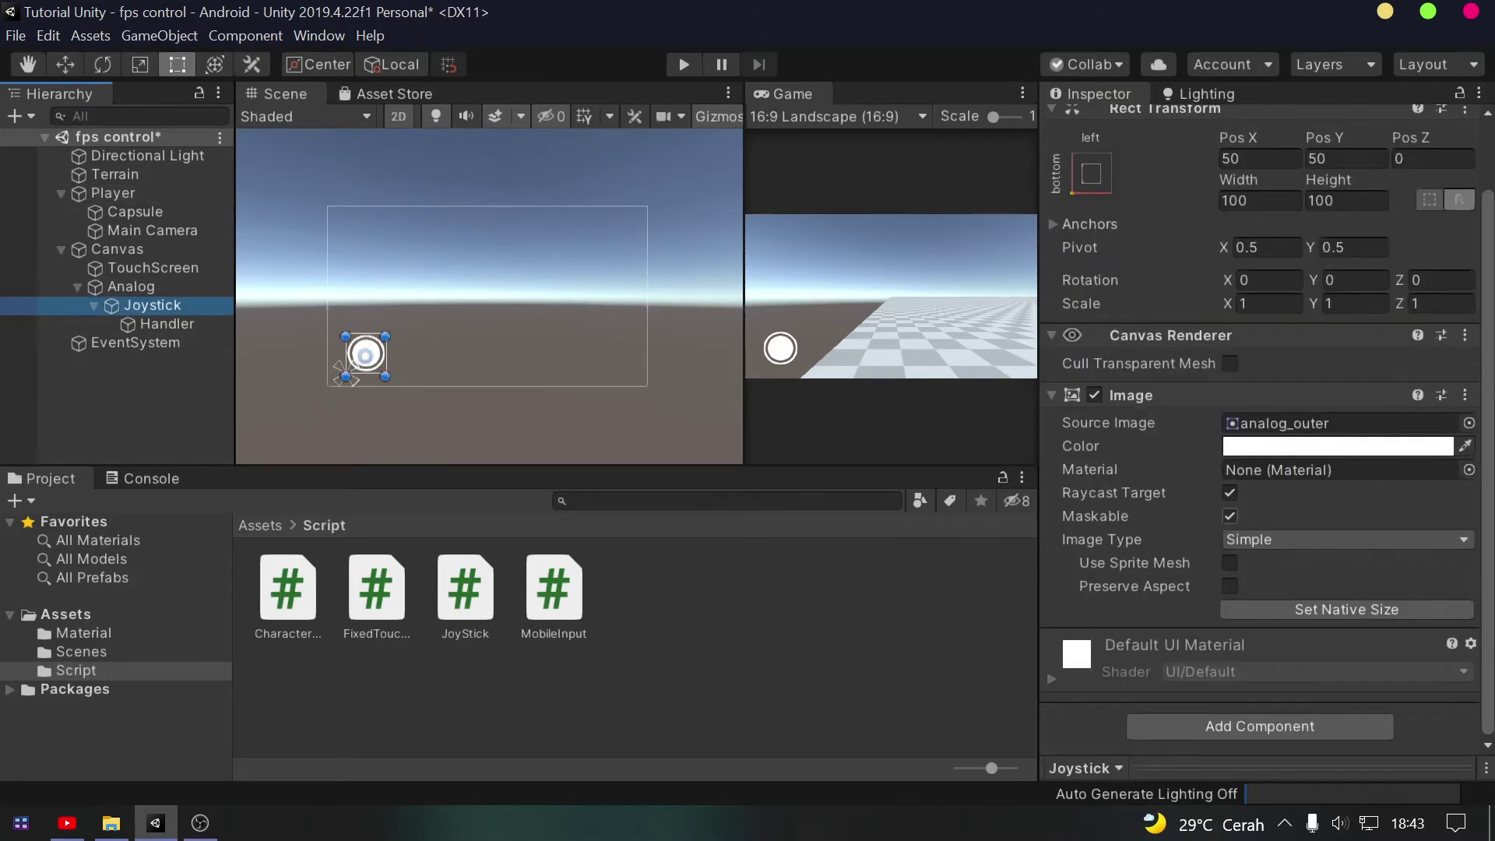
pyautogui.moveTo(465, 588); pyautogui.dragTo(1259, 662)
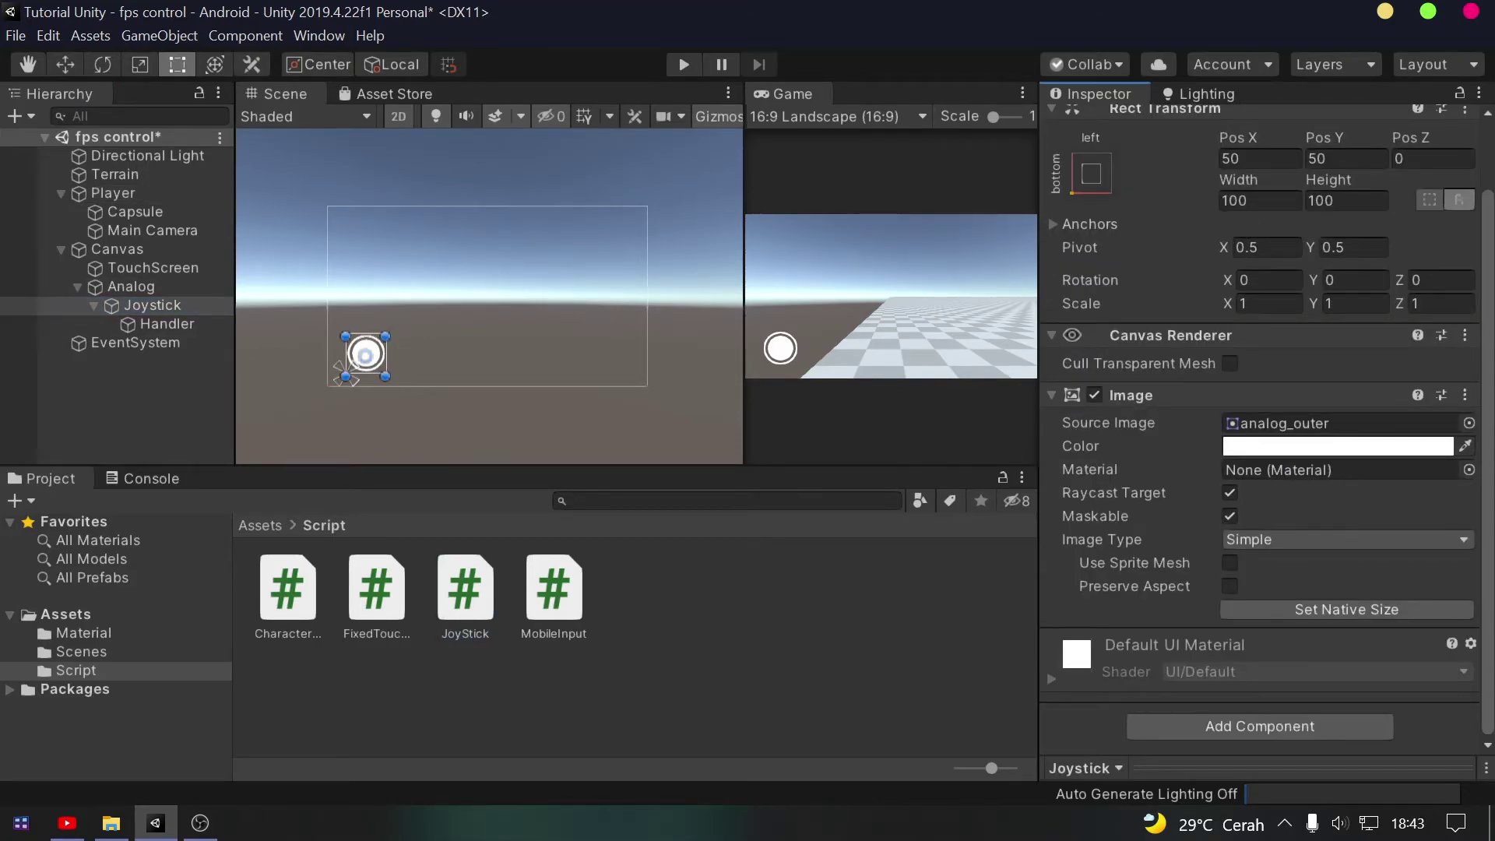
# Add FixedTouchField to TouchScreen, link Joystick, TouchScreen and Main Camera on Player, then play
pyautogui.click(153, 267)
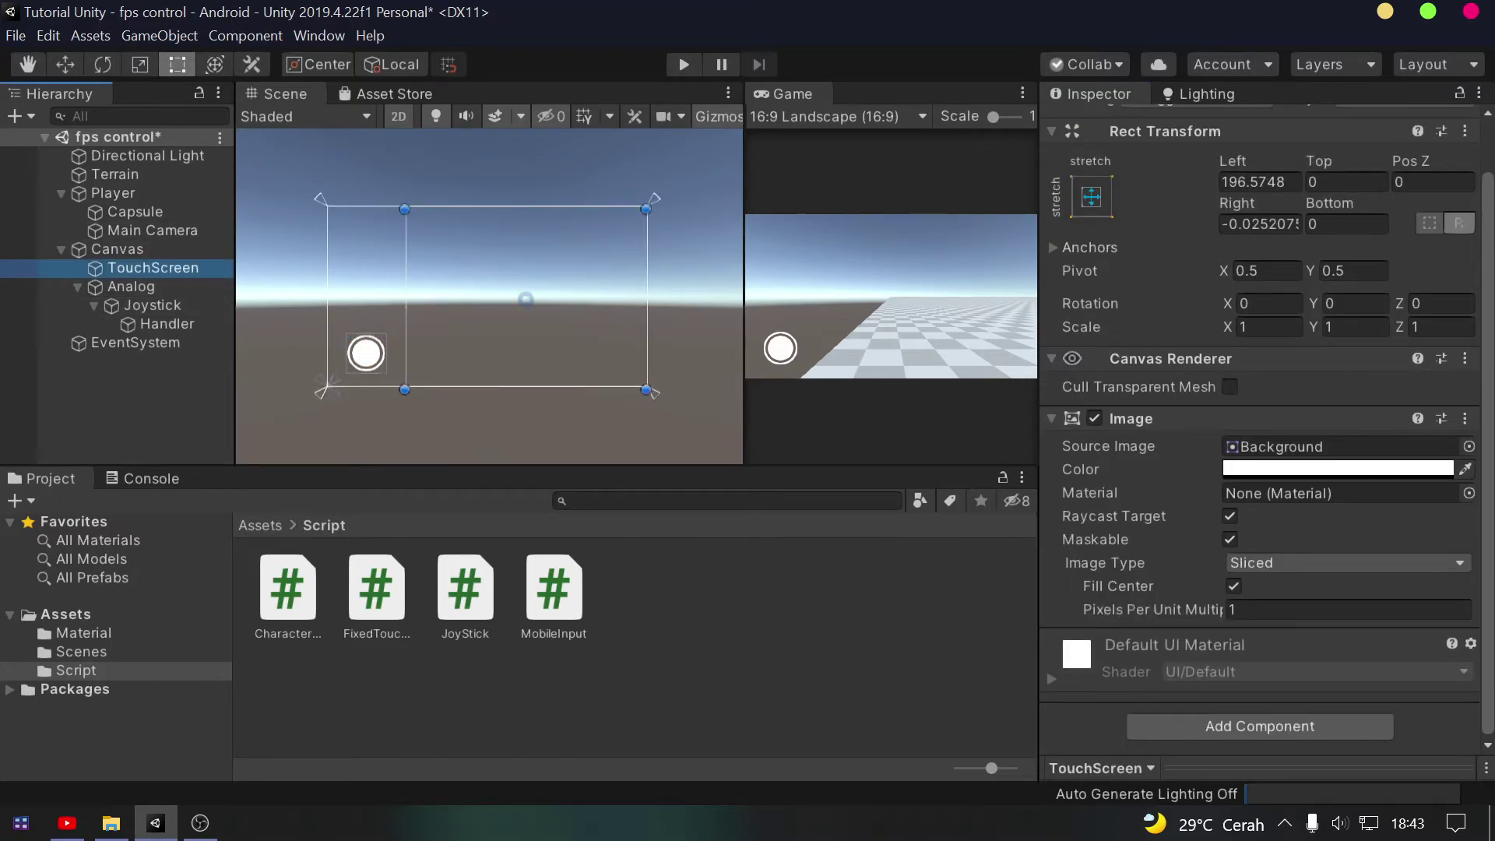
pyautogui.moveTo(376, 588); pyautogui.dragTo(1258, 685)
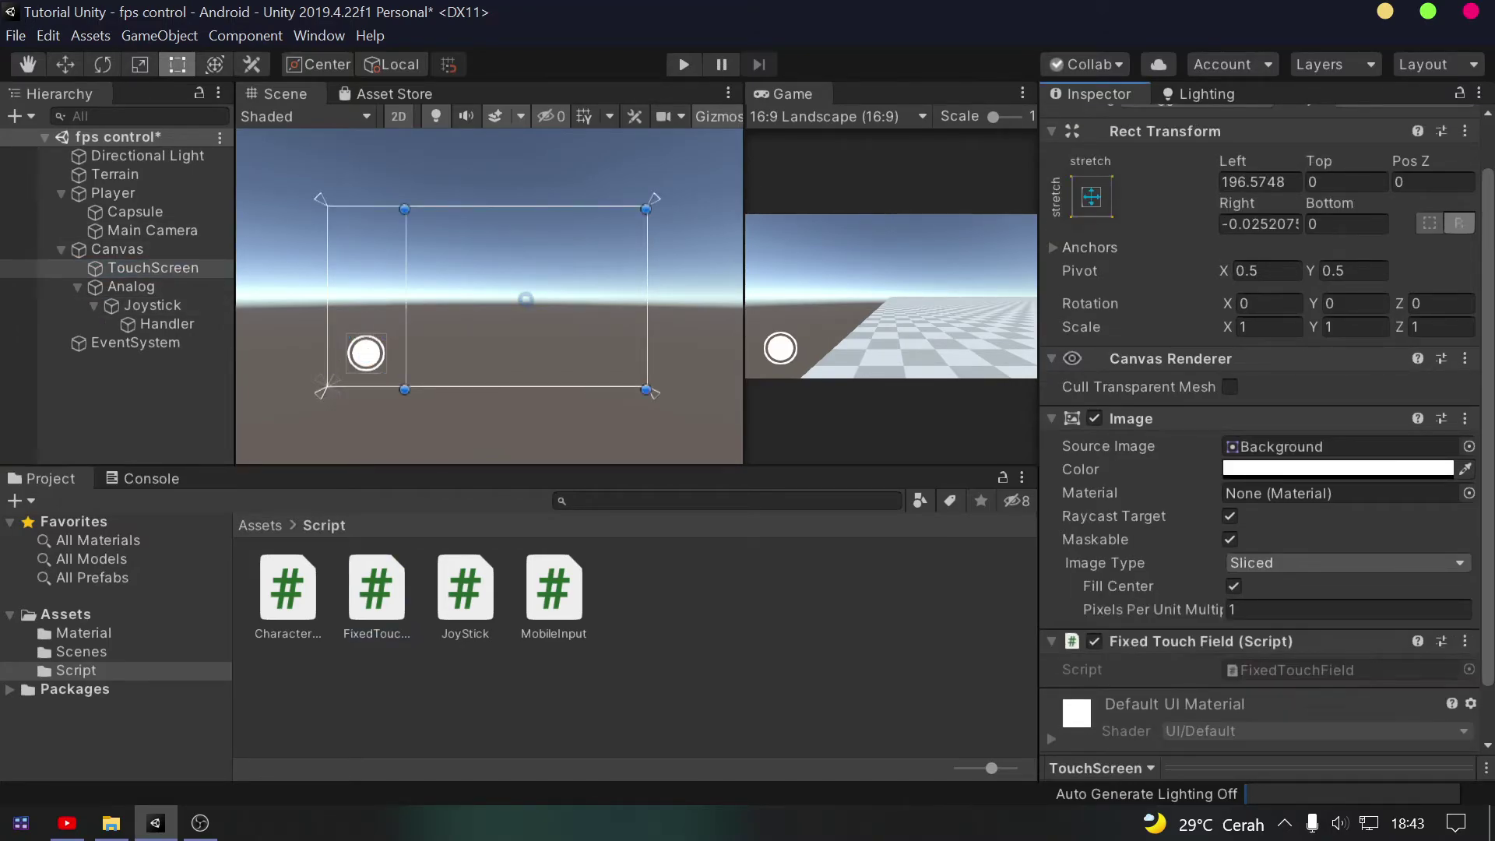
pyautogui.click(113, 192)
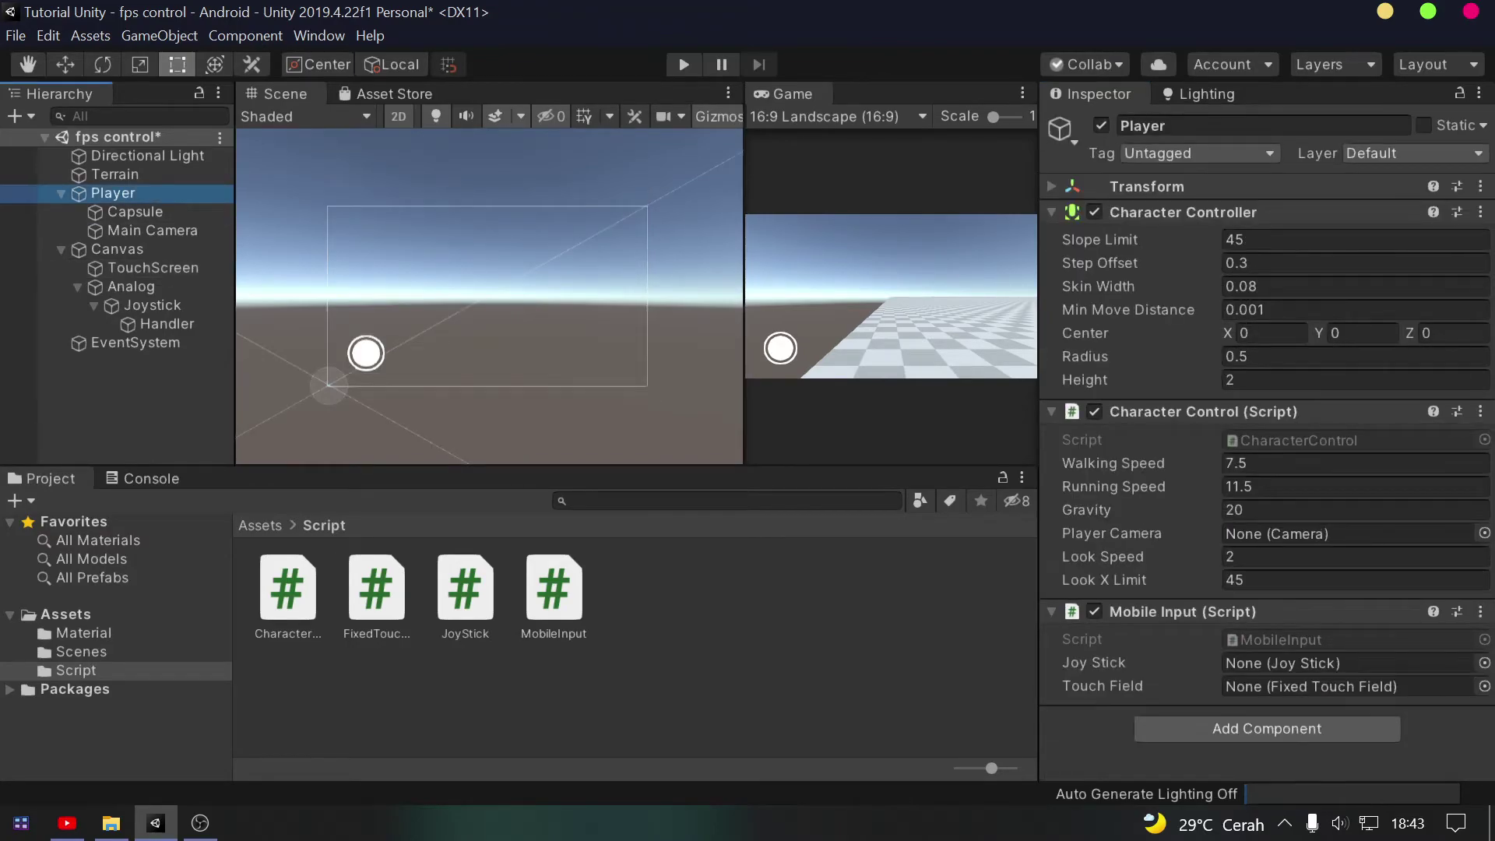
pyautogui.moveTo(152, 304)
pyautogui.mouseDown()
pyautogui.moveTo(1262, 612)
pyautogui.moveTo(1347, 662)
pyautogui.mouseUp()
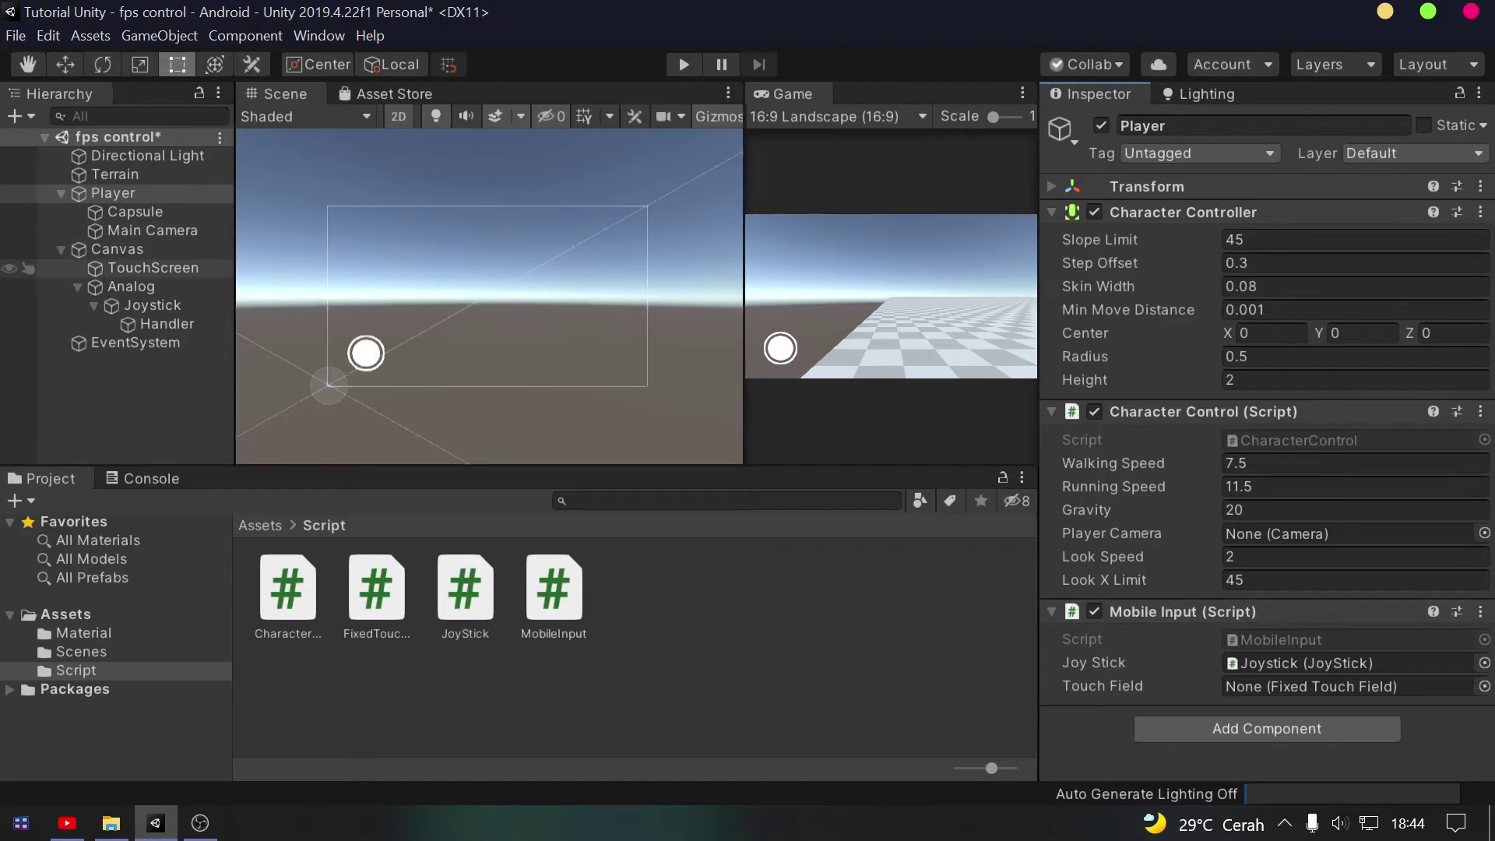
pyautogui.moveTo(152, 267); pyautogui.dragTo(1347, 686)
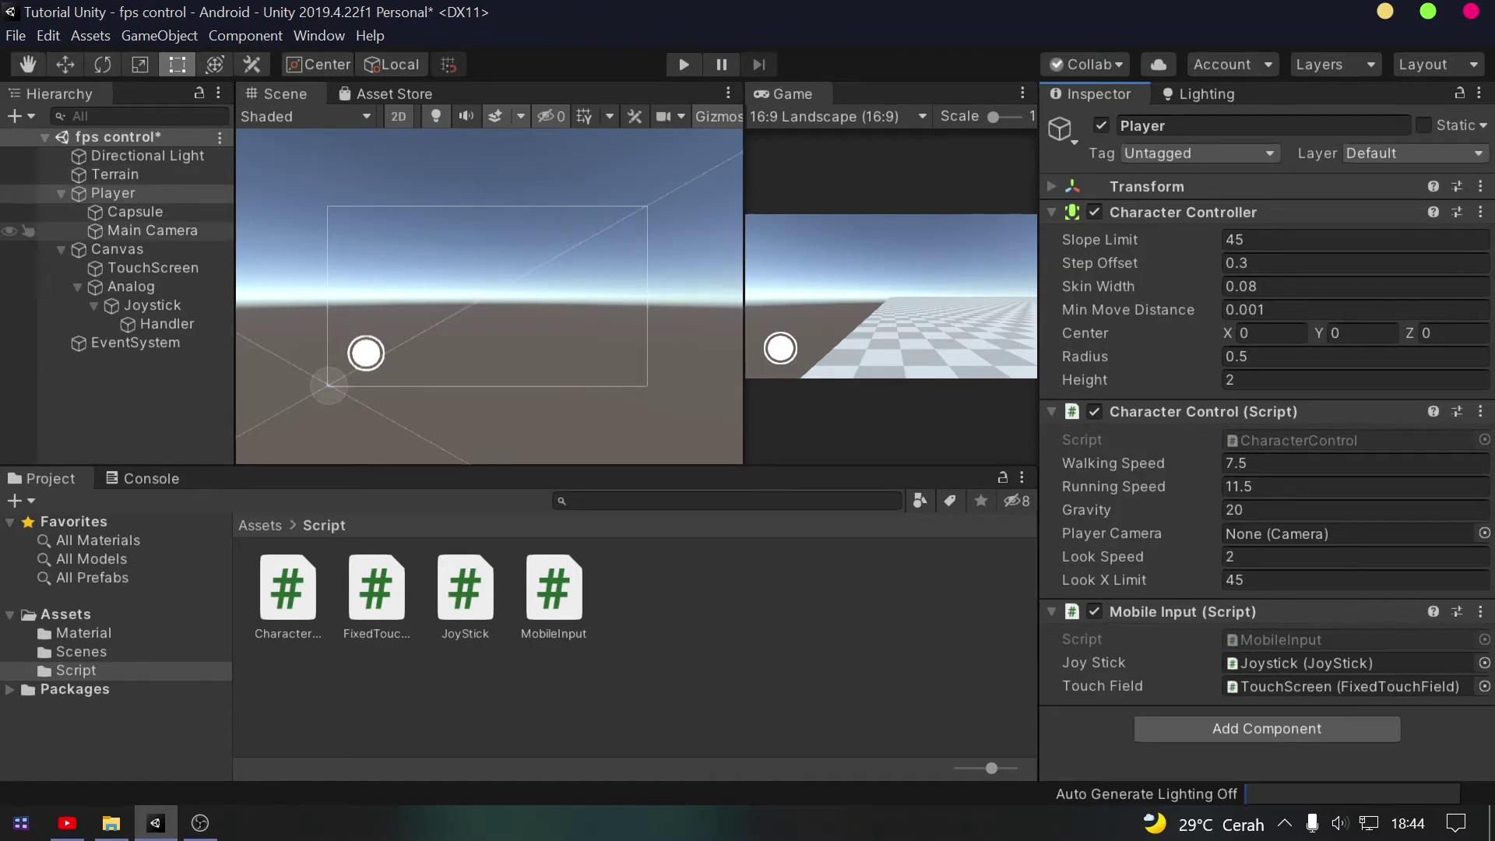
pyautogui.moveTo(152, 230); pyautogui.dragTo(1347, 533)
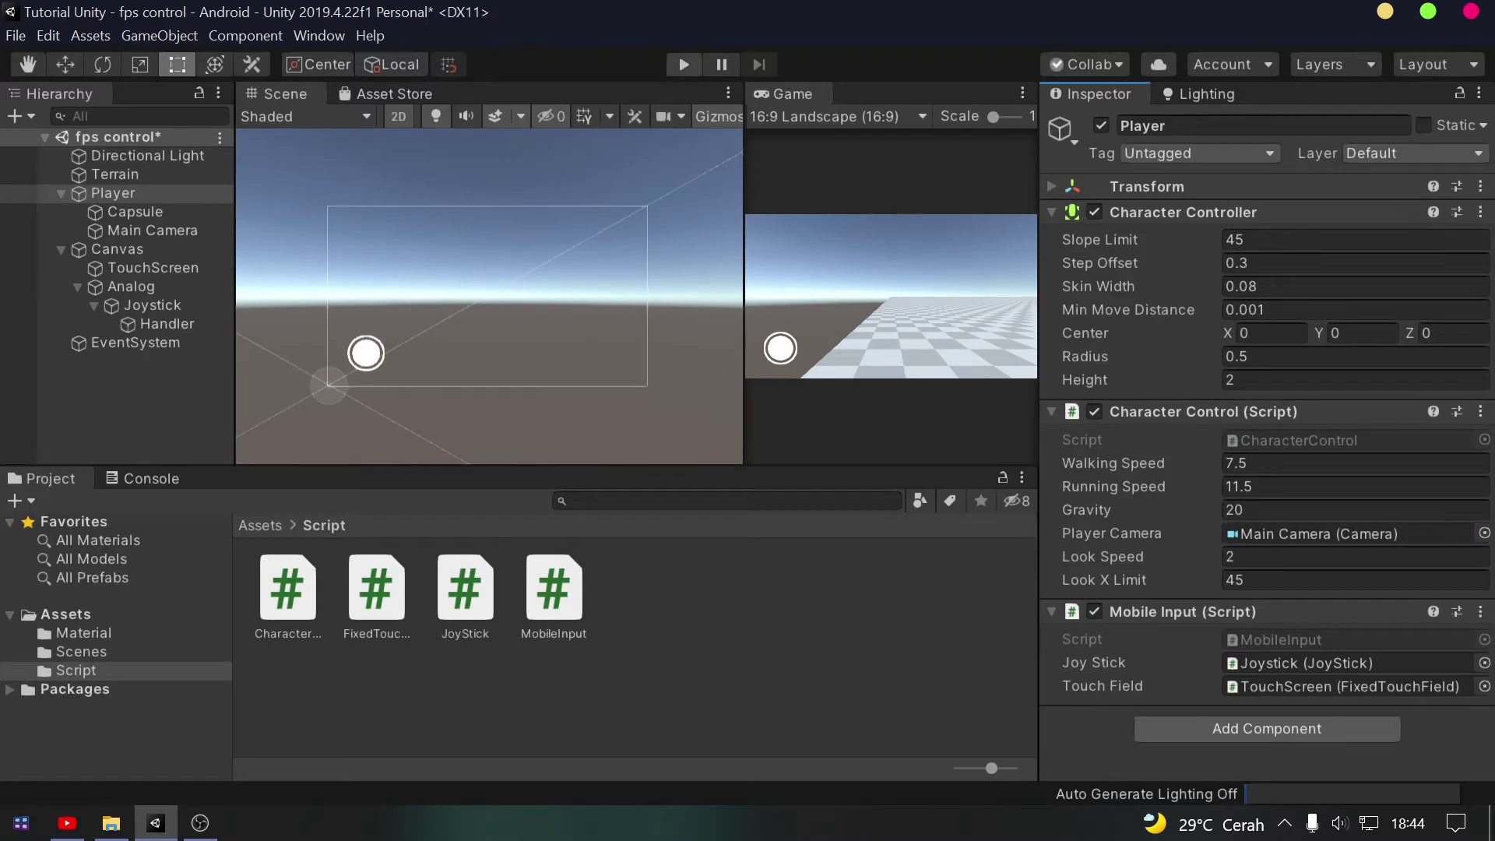
pyautogui.click(683, 64)
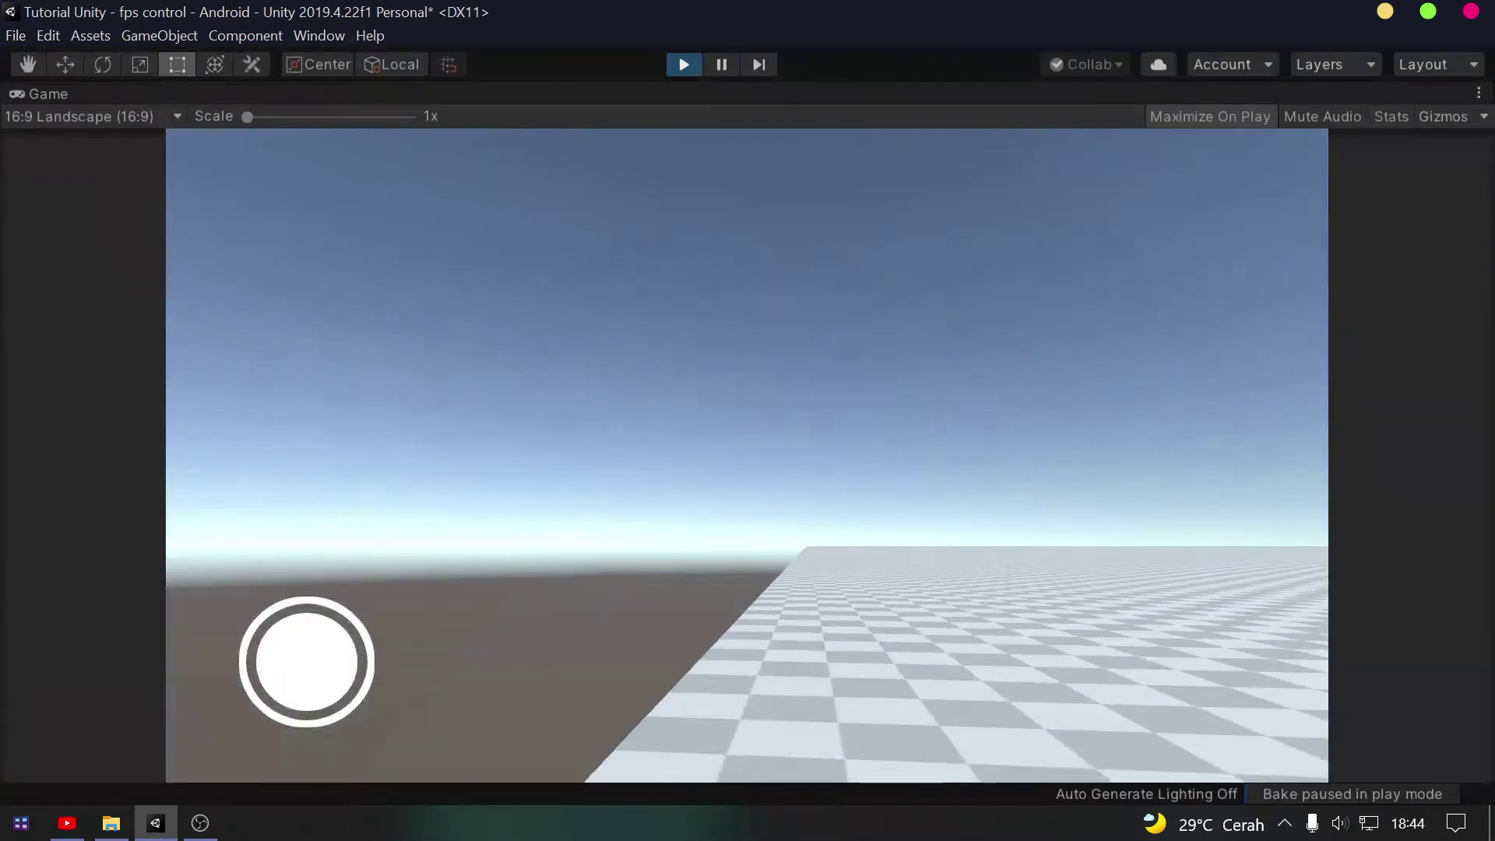
# Look up and walk forward with the on-screen joystick, then stop Play mode
pyautogui.moveTo(307, 661)
pyautogui.mouseDown()
pyautogui.moveTo(323, 616)
pyautogui.moveTo(300, 614)
pyautogui.mouseUp()
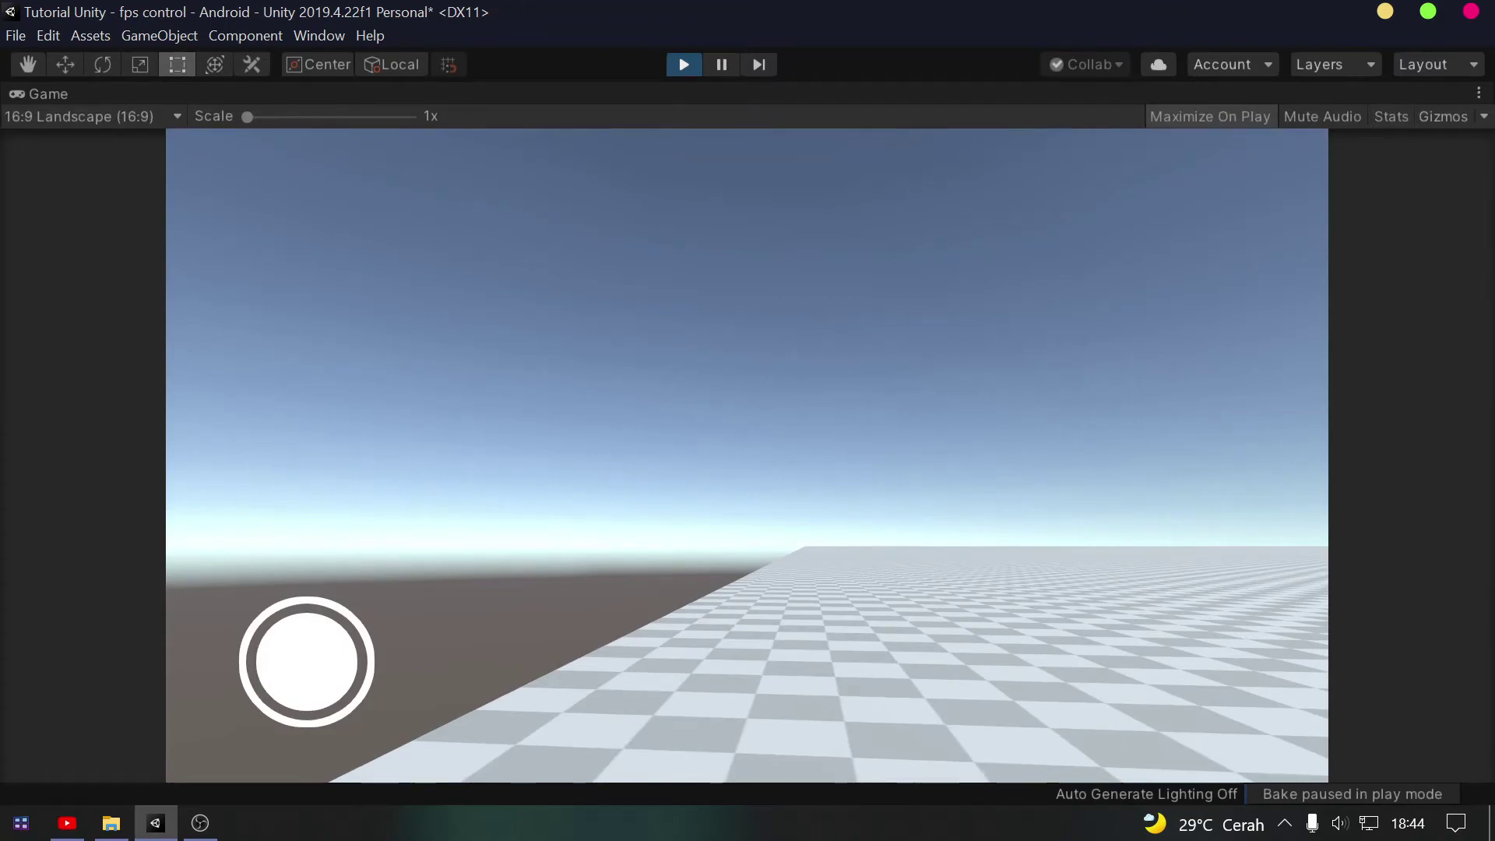
pyautogui.hotkey('ctrl', 'p')
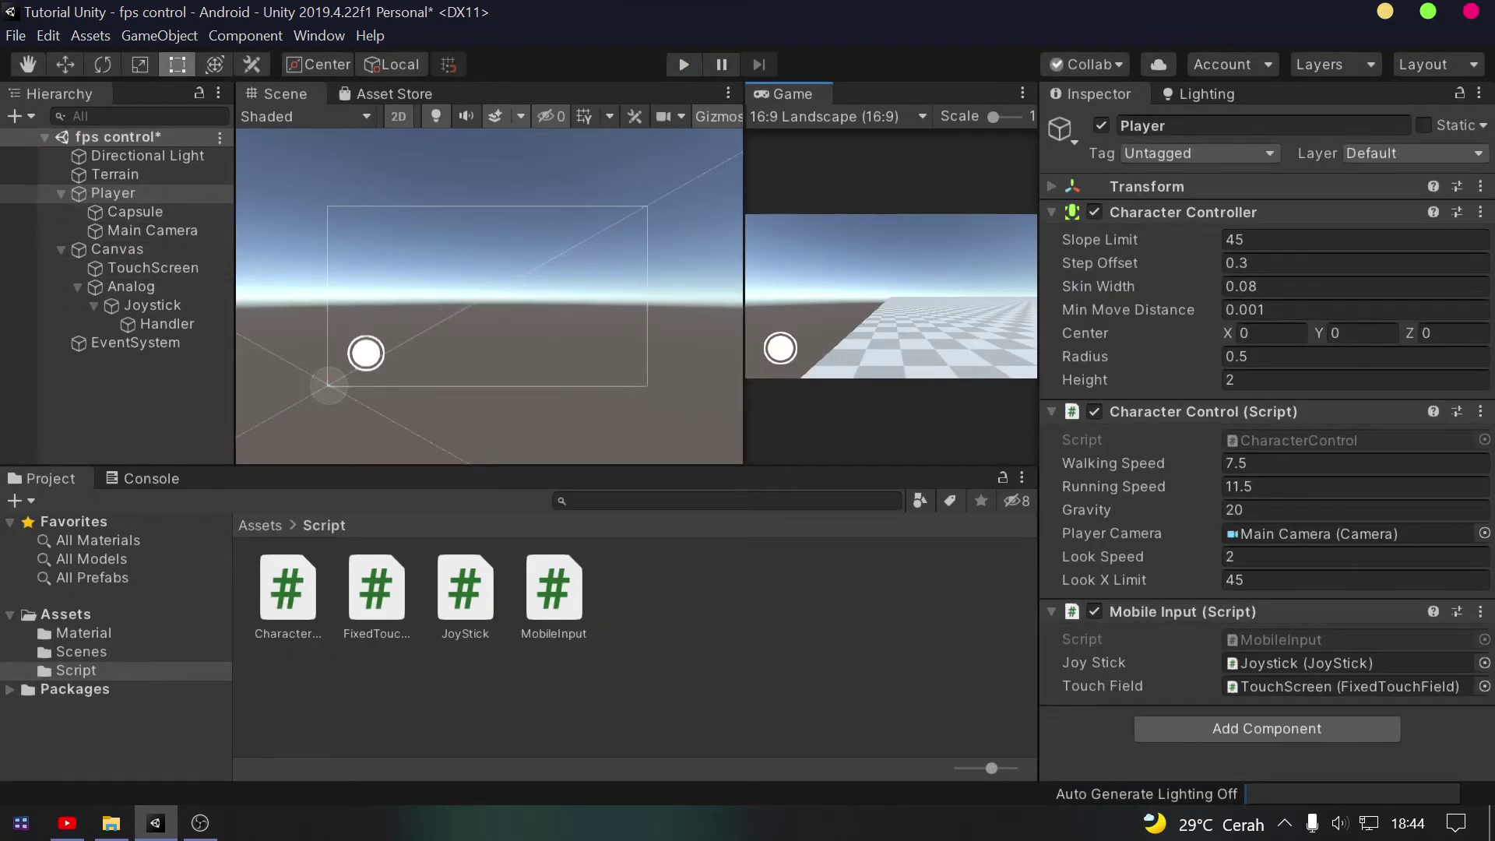
# Set the Player's Look Speed to 0.5, save the scene, and enter Play mode again
pyautogui.click(1355, 556)
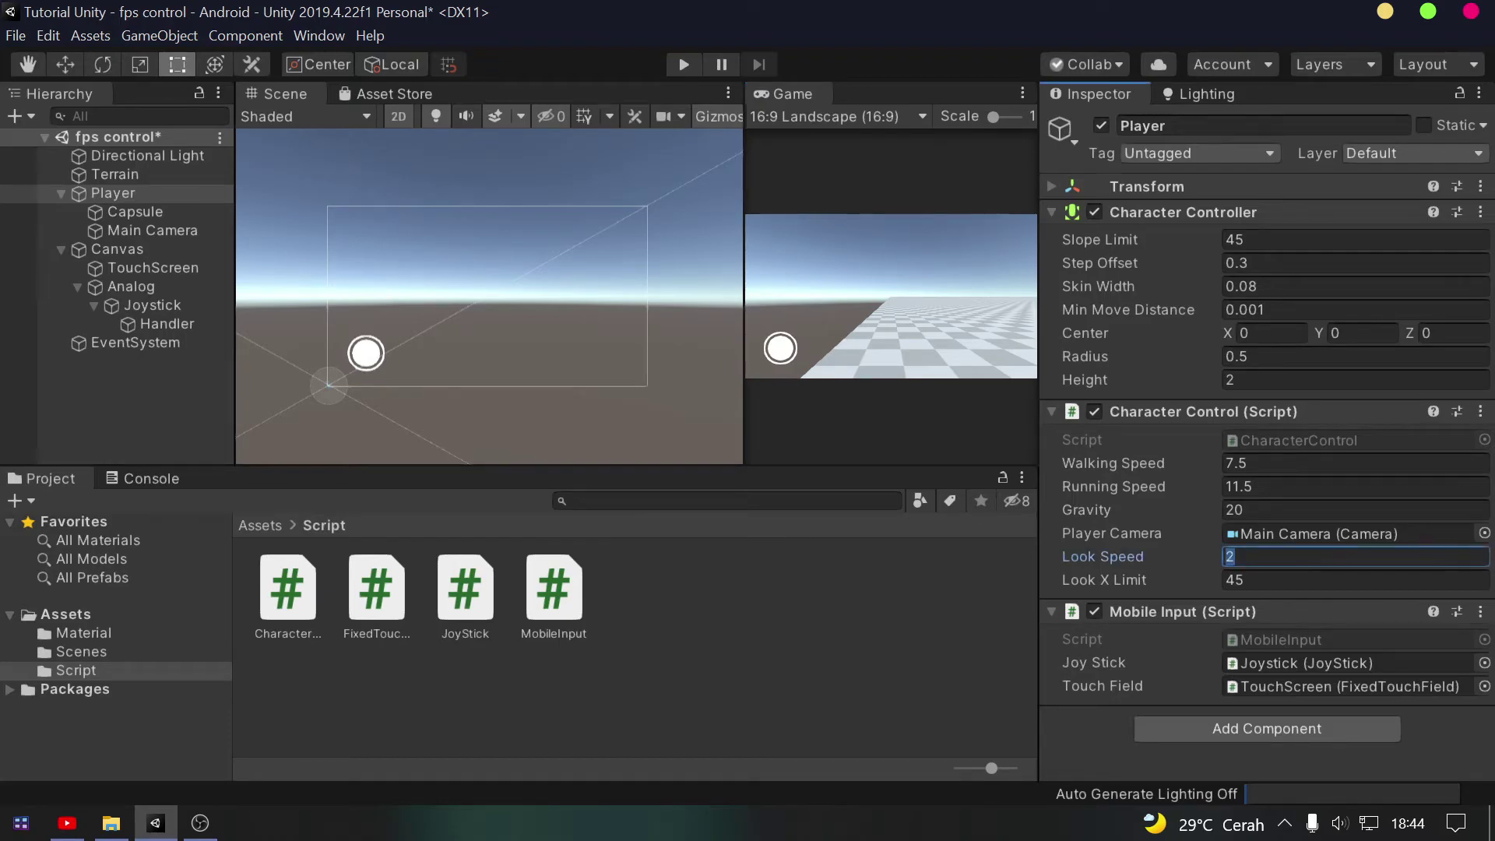
pyautogui.write('0.5')
pyautogui.hotkey('ctrl', 's')
pyautogui.hotkey('ctrl', 'p')
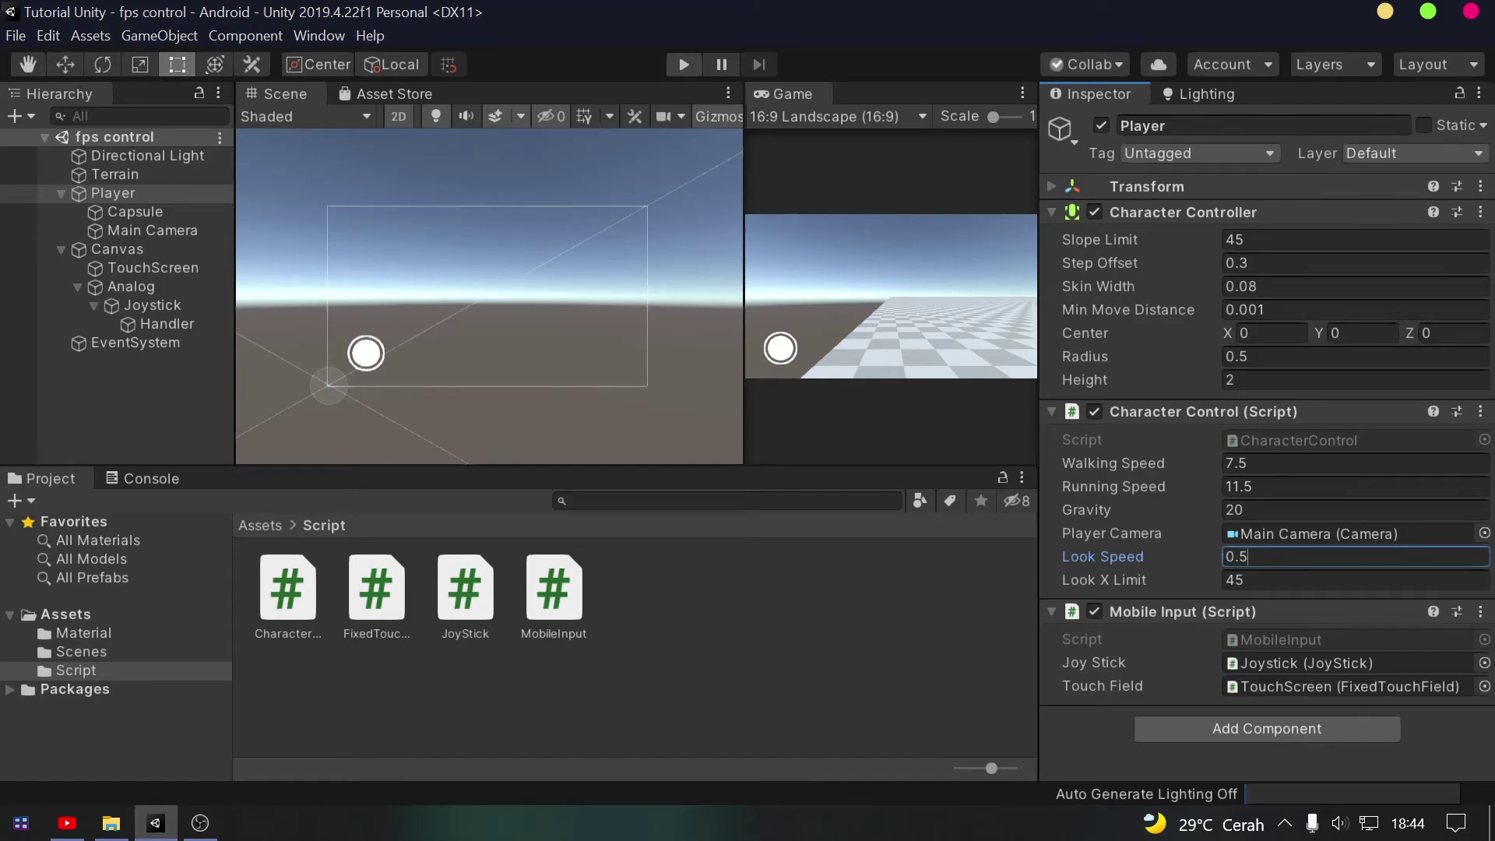